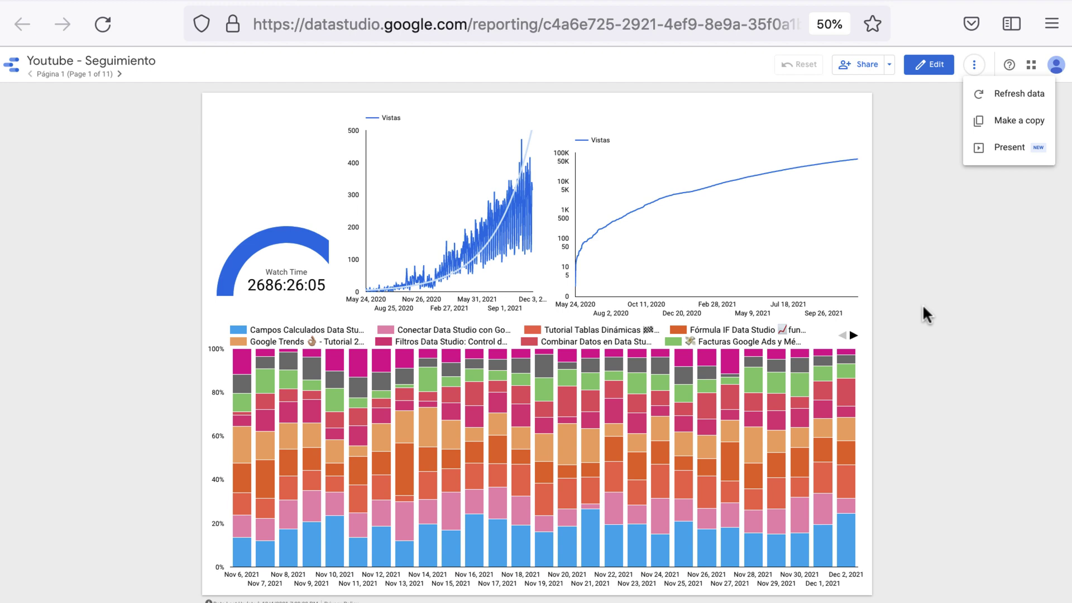
key("Escape")
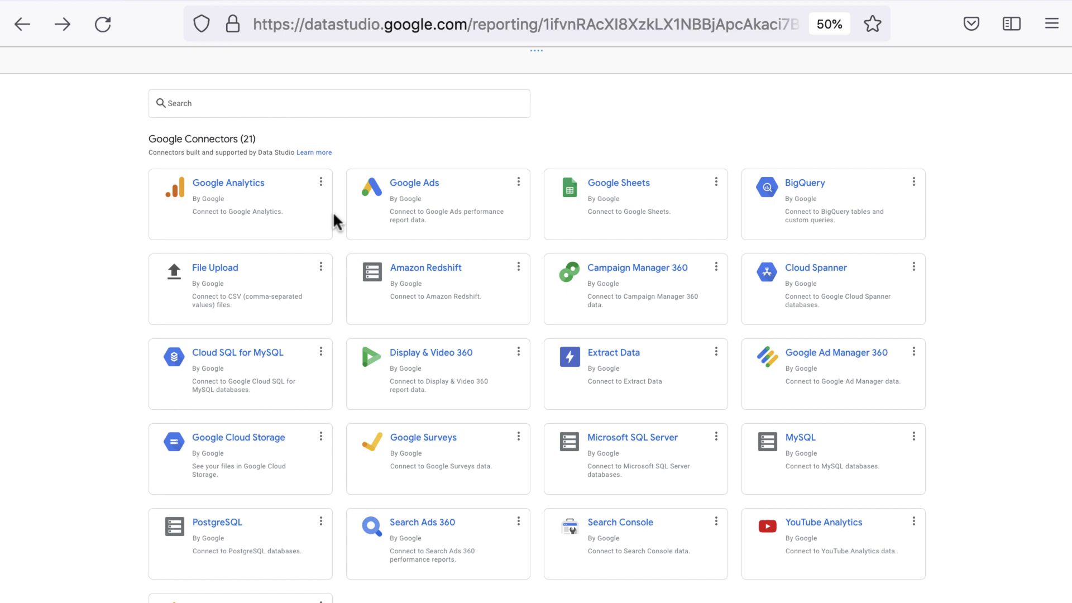
scroll(333, 215, "down", 10)
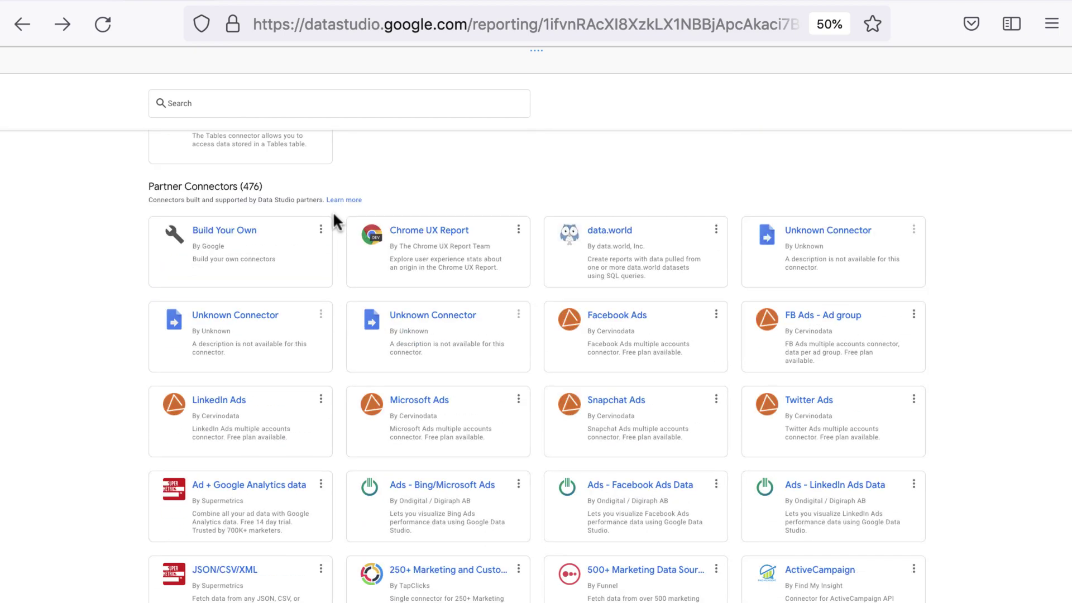
scroll(333, 214, "up", 10)
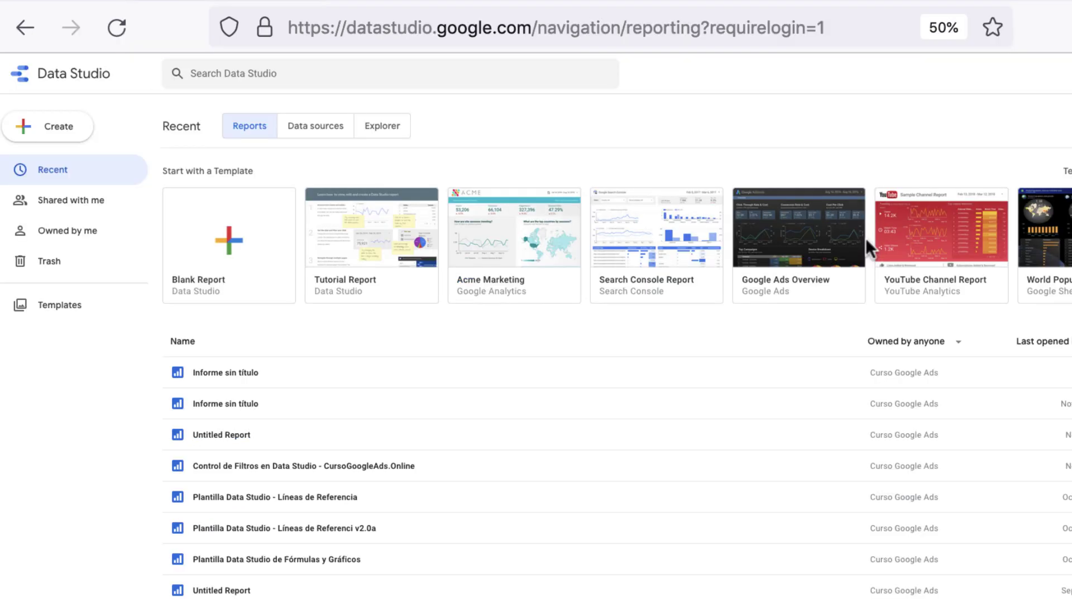
- Open the template gallery and preview the Biggest Users page of the Meet Recordings Insights template
left_click(62, 315)
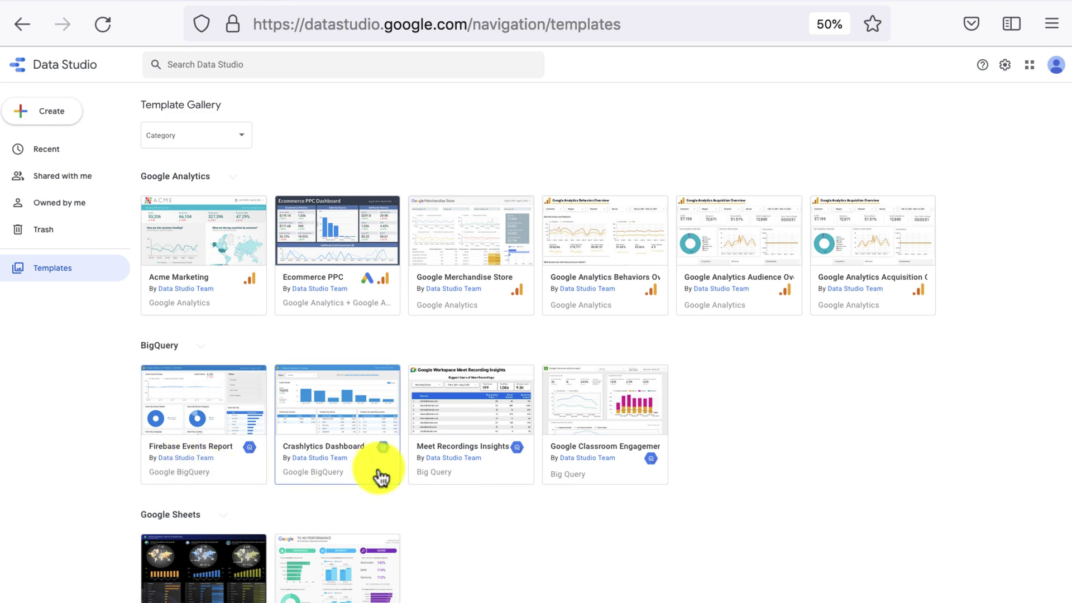
left_click(468, 478)
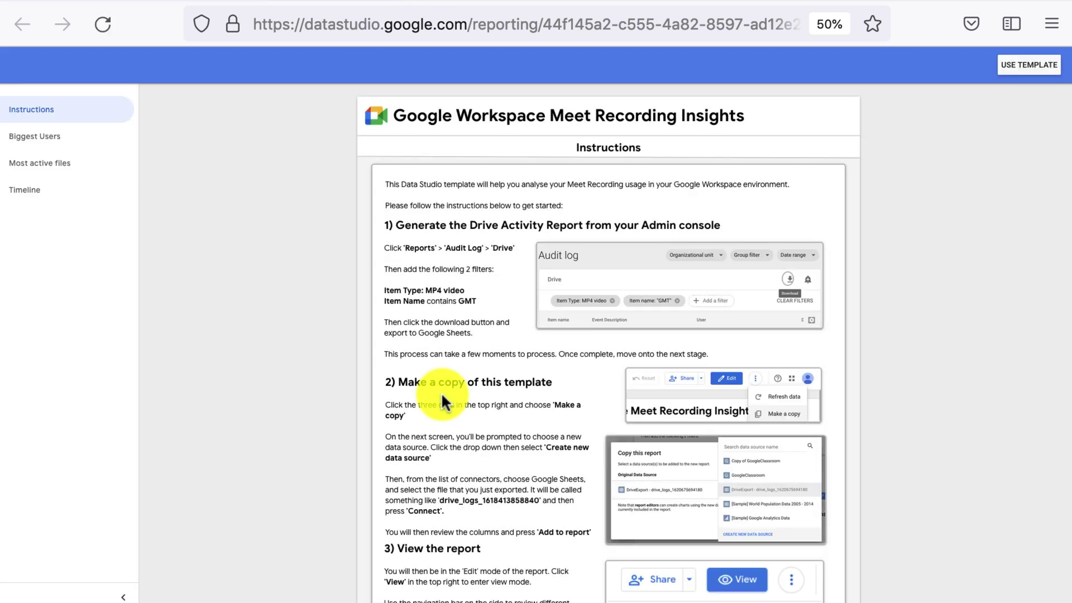
left_click(36, 136)
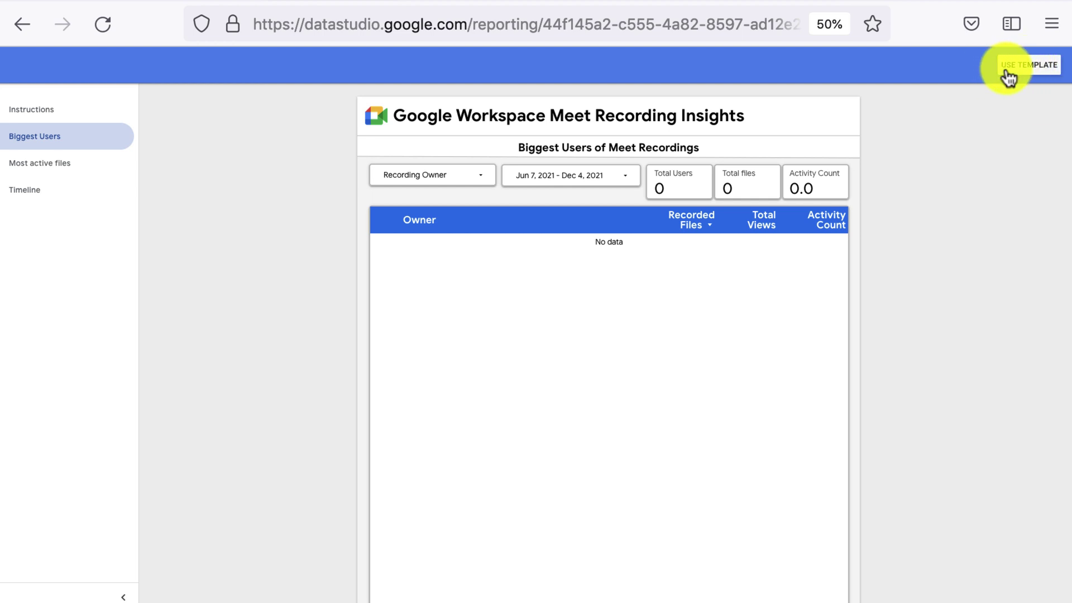
key("alt+Left")
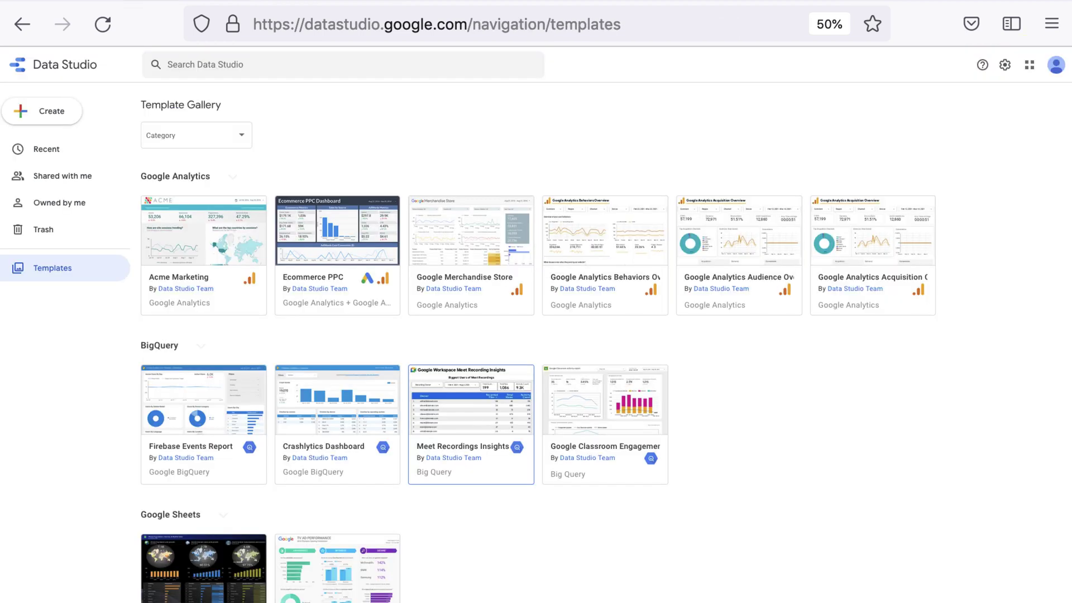
- Preview the Overview page of the Google Classroom engagement template from the BigQuery templates
scroll(667, 434, "down", 1)
left_click(667, 434)
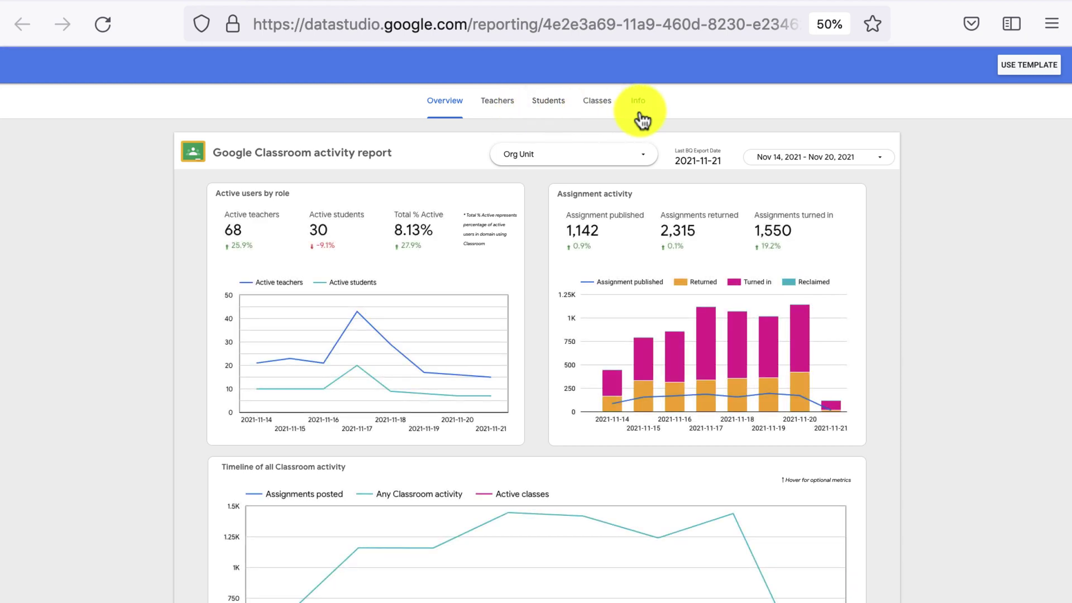
left_click(450, 89)
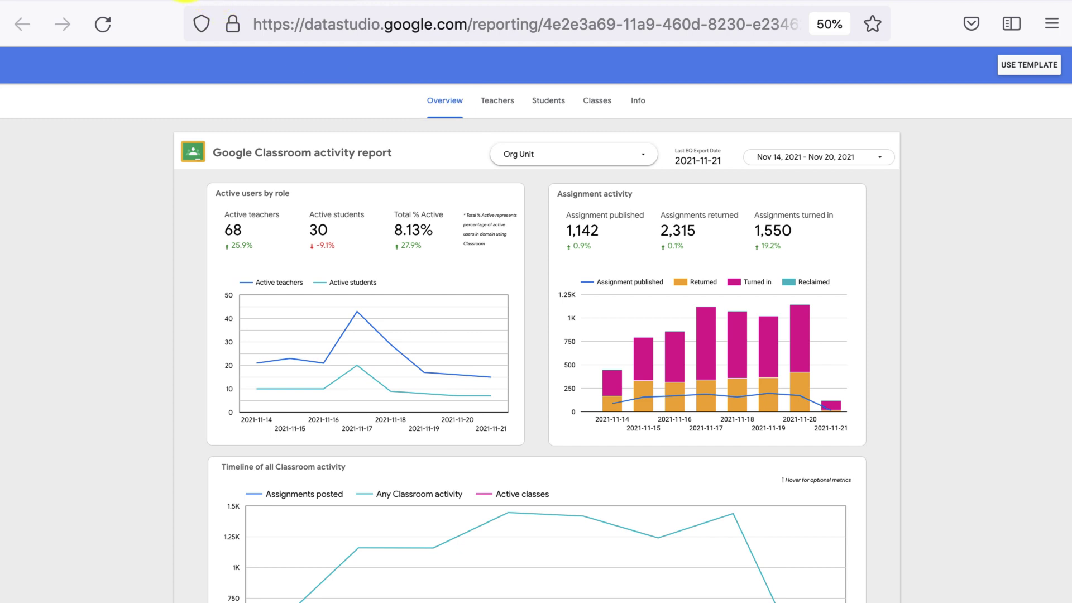
- Filter the template gallery to show only the Google Analytics category
scroll(196, 293, "down", 5)
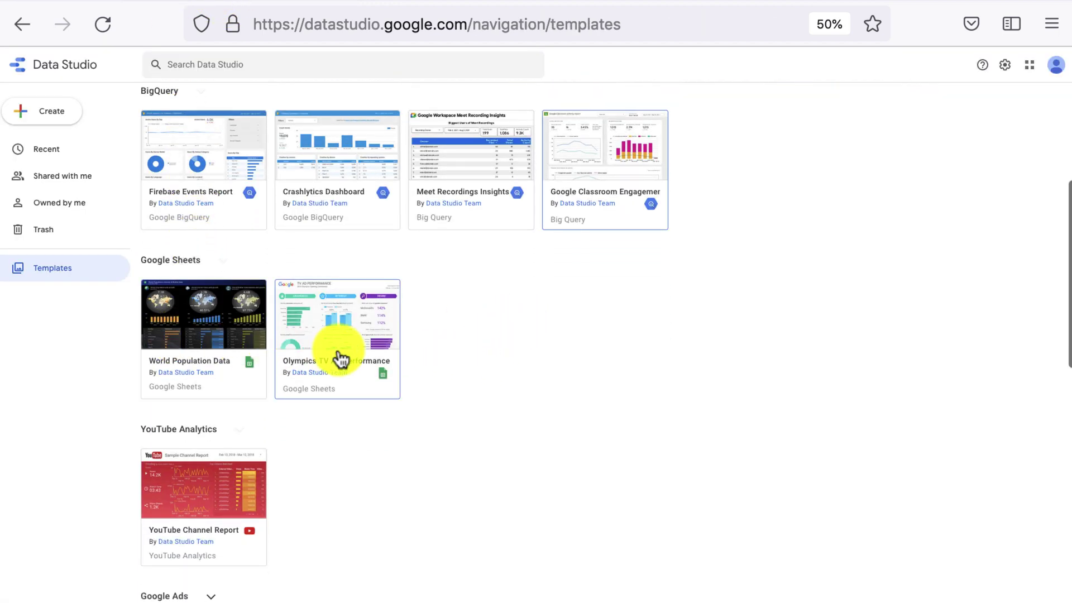
scroll(340, 358, "down", 2)
scroll(341, 358, "down", 9)
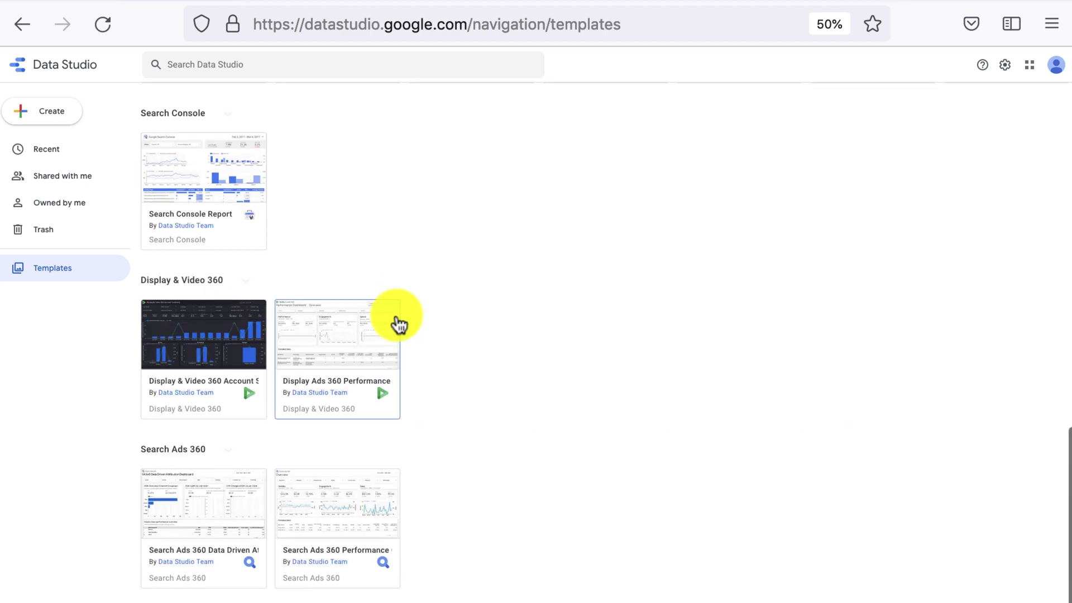
scroll(487, 367, "up", 12)
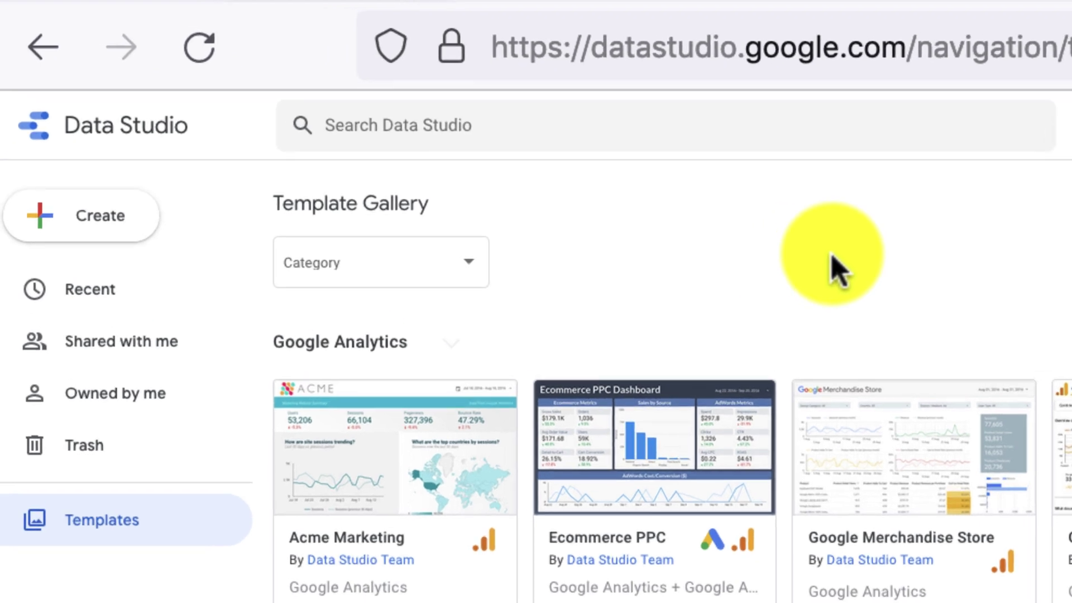
left_click(400, 267)
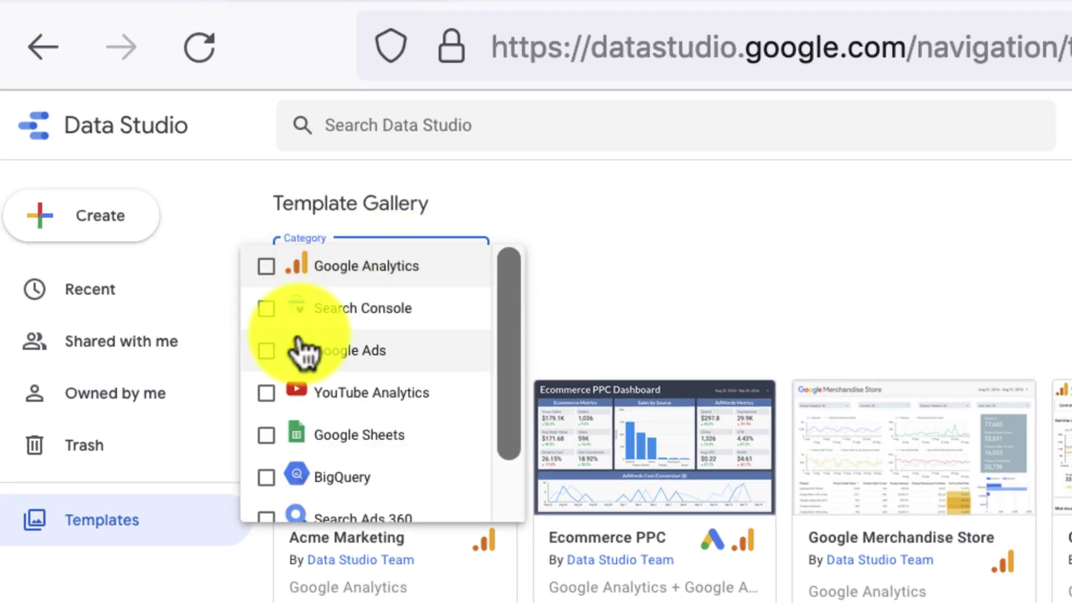
scroll(304, 353, "down", 2)
scroll(412, 411, "up", 2)
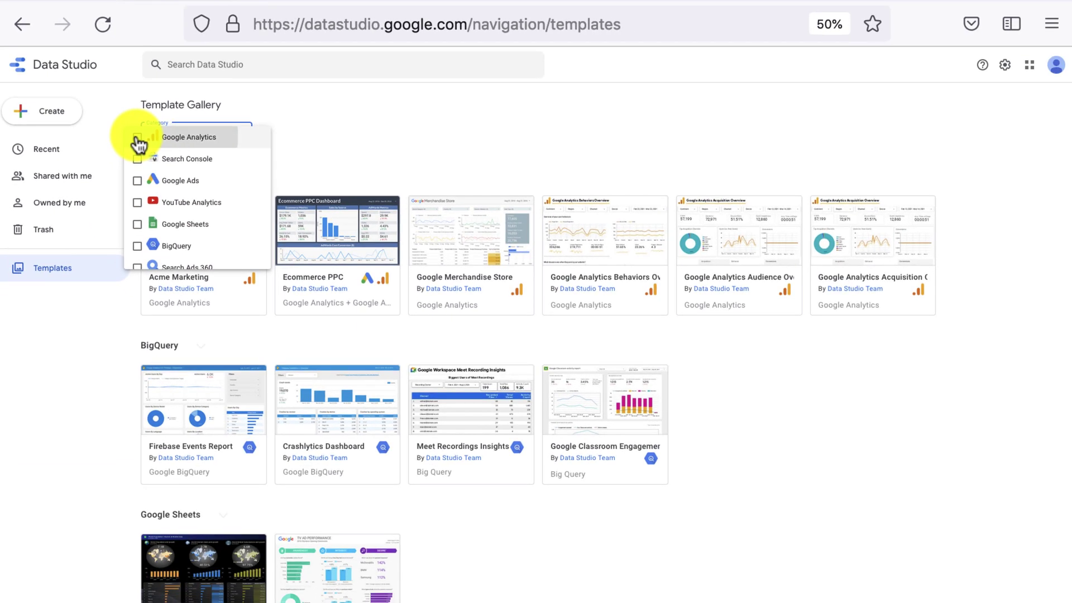
left_click(136, 138)
left_click(325, 138)
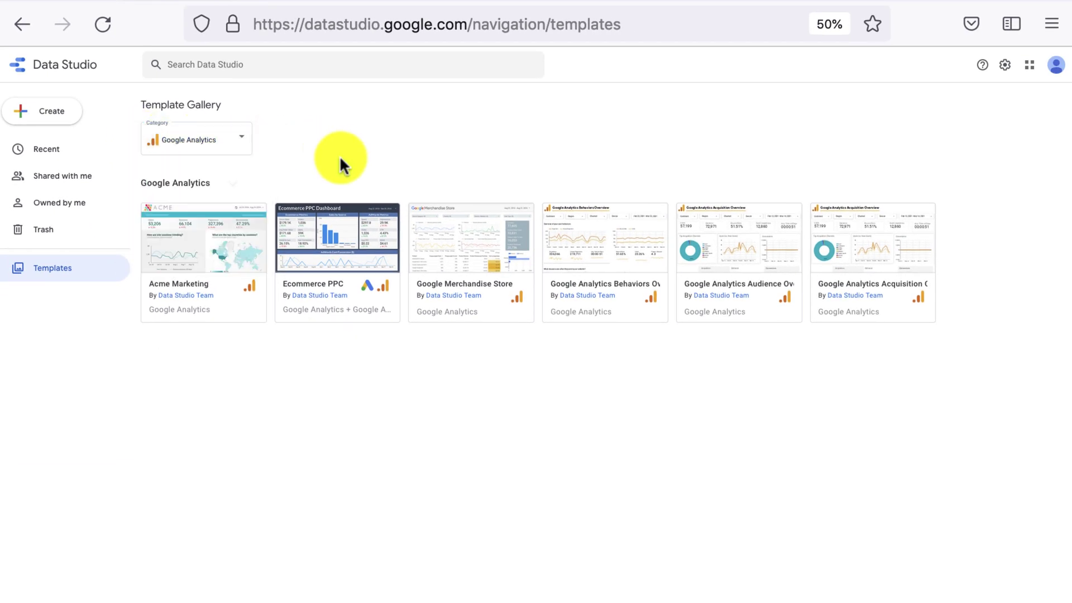
- Remove the Google Analytics category filter so the gallery lists all templates
left_click(217, 143)
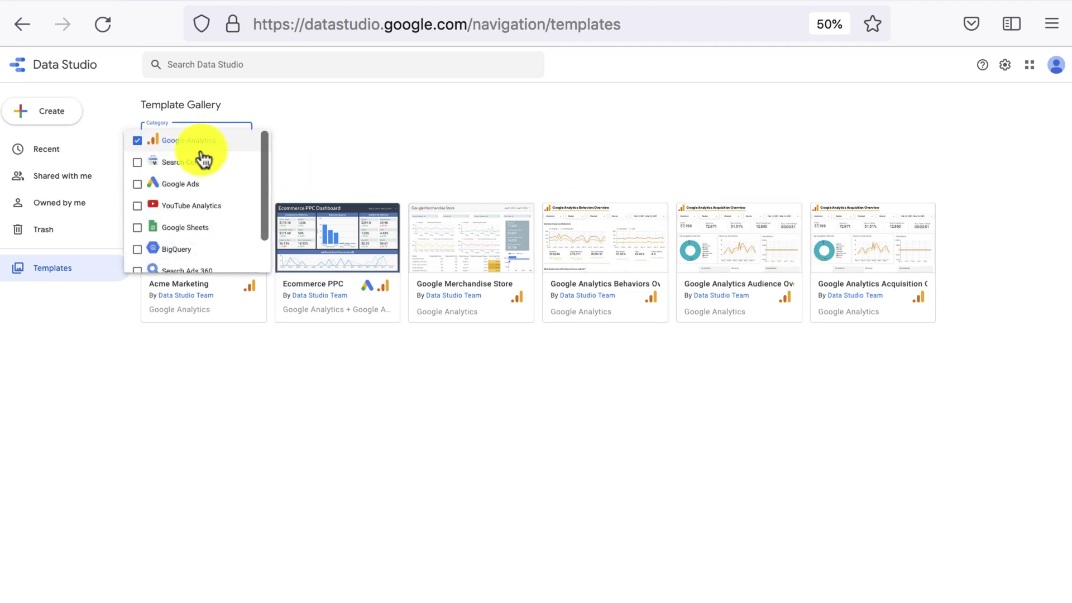
left_click(138, 143)
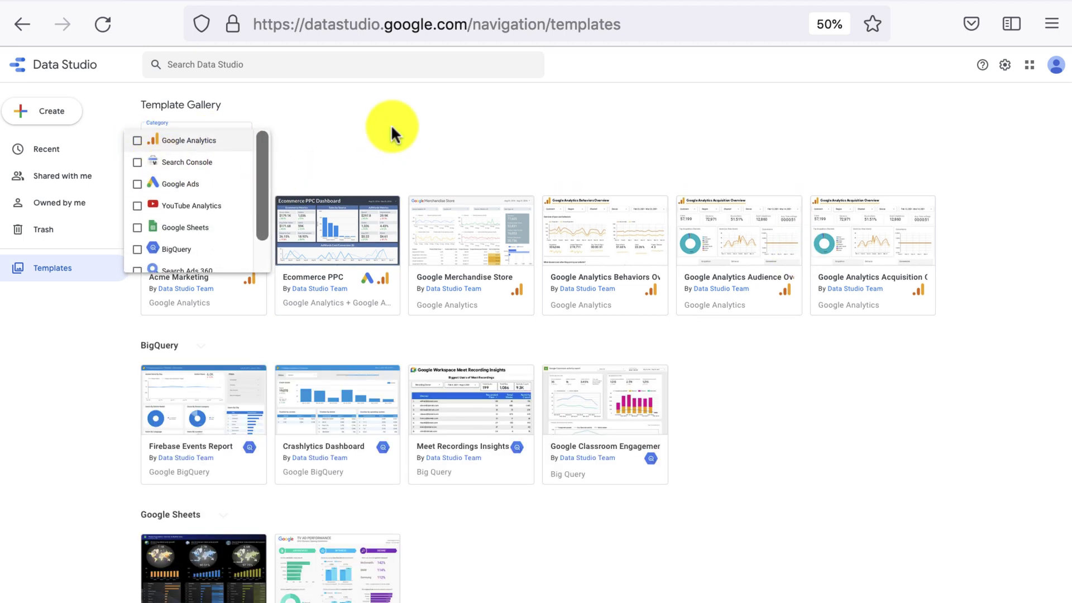
left_click(390, 124)
- Filter the template gallery to the YouTube Analytics category and open the YouTube Channel Report template
scroll(388, 182, "down", 2)
scroll(388, 181, "down", 5)
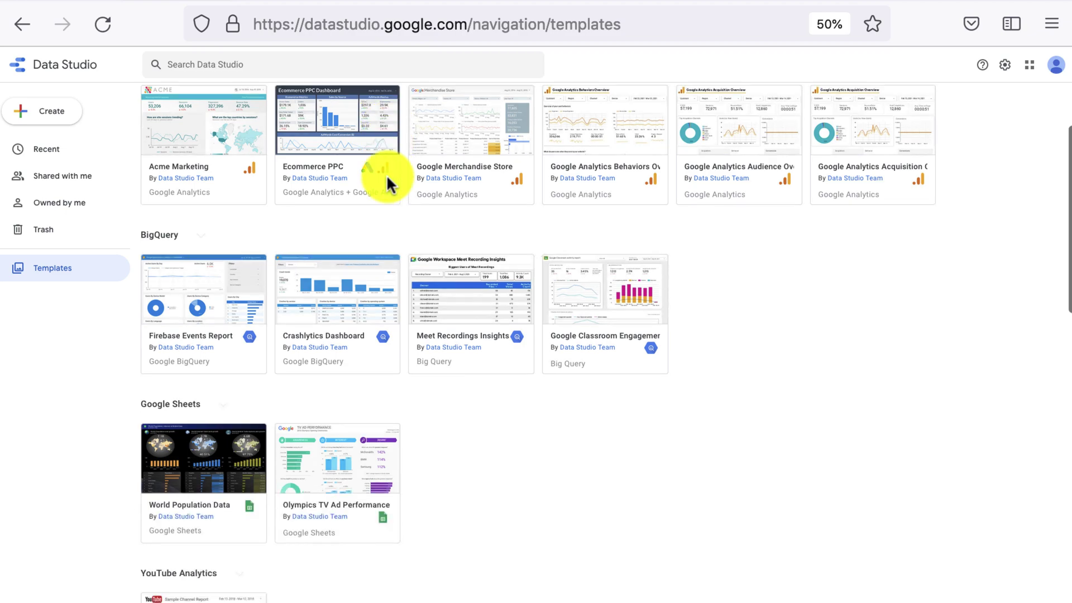
scroll(386, 174, "down", 5)
scroll(387, 174, "up", 8)
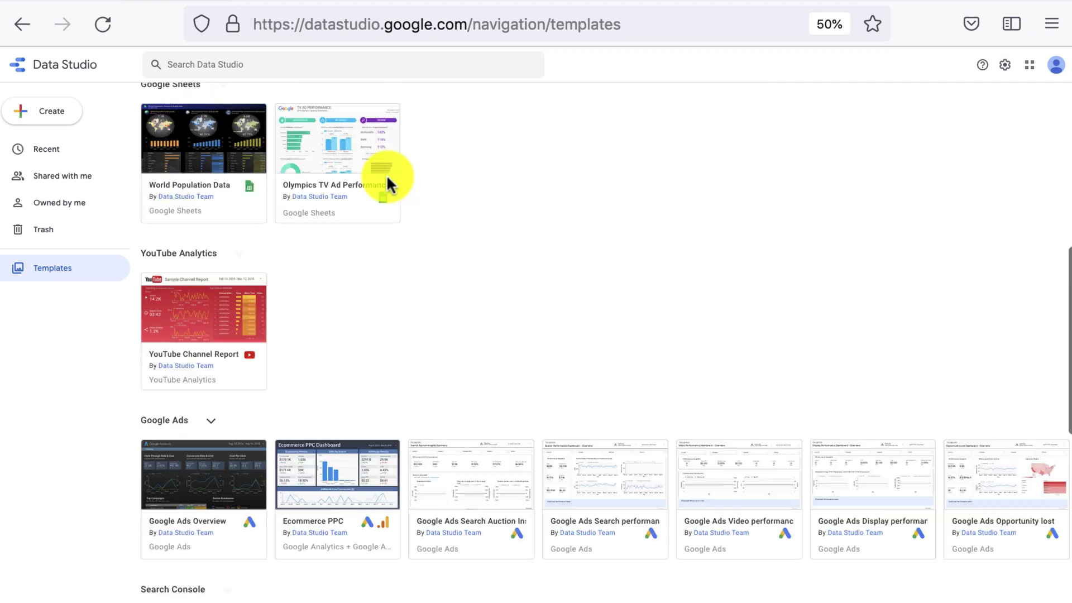
left_click(226, 144)
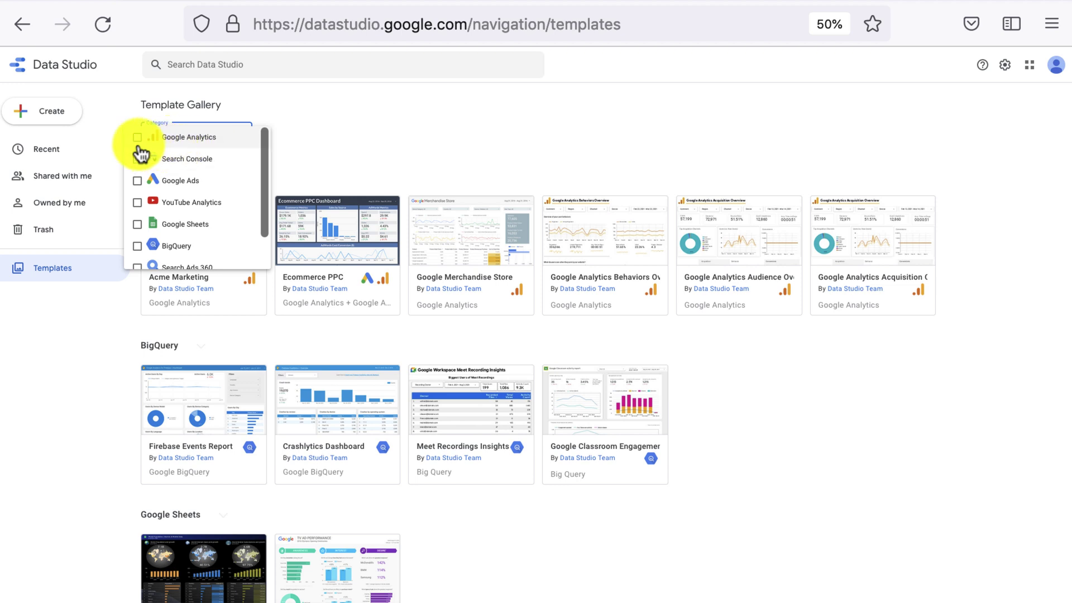
left_click(137, 202)
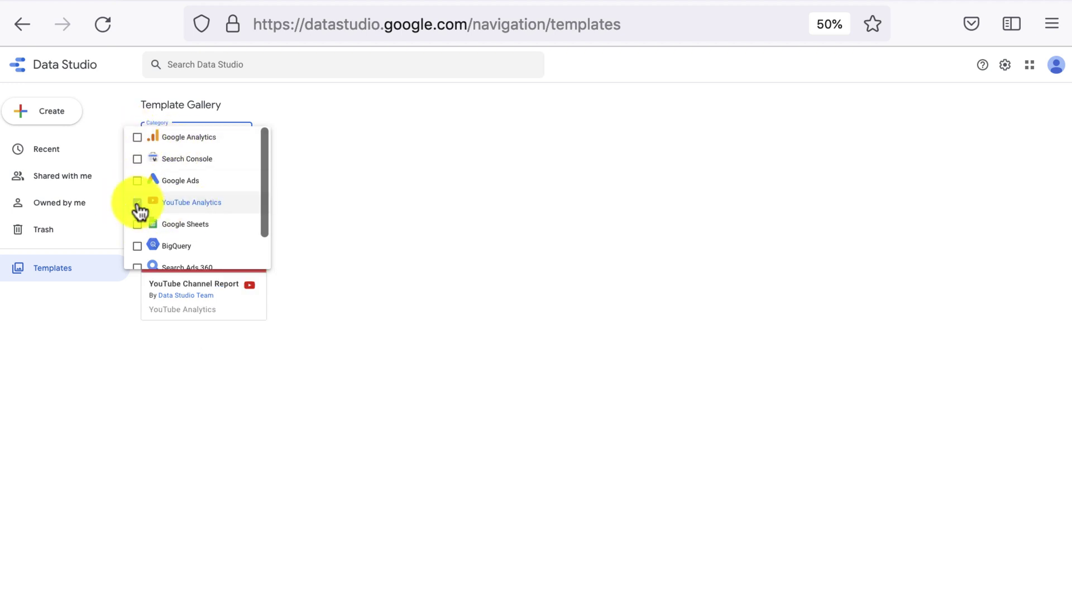
left_click(420, 192)
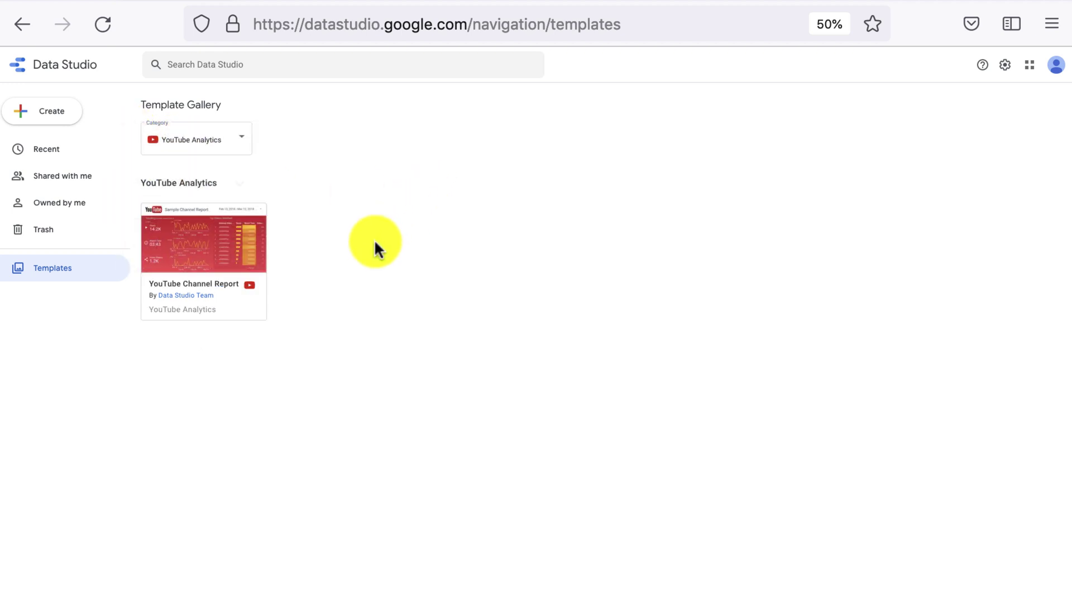
left_click(197, 246)
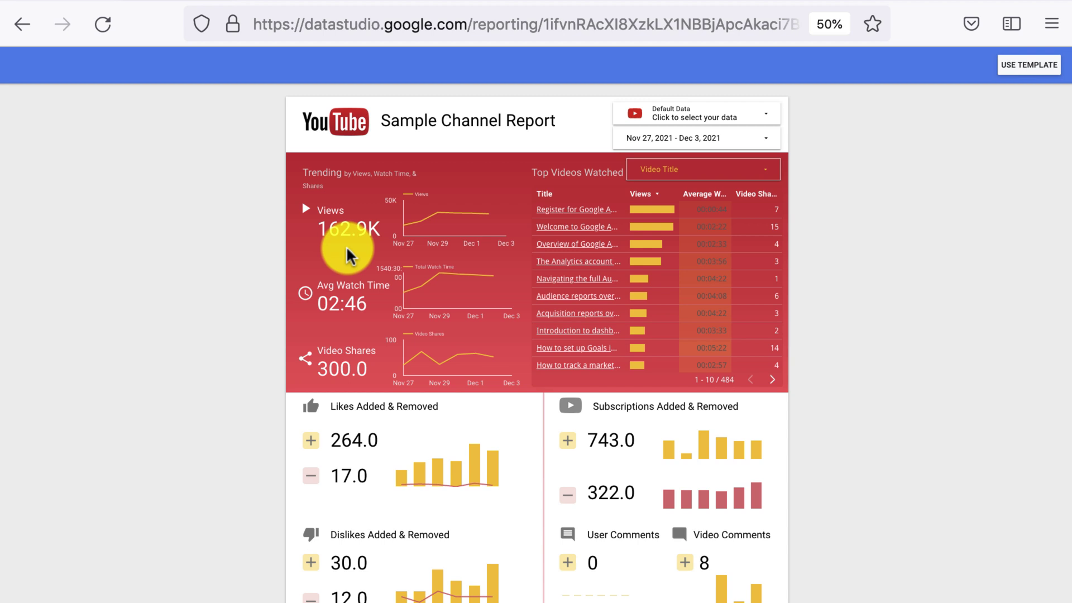
- Open the first video linked in the Top Videos Watched table, look over its YouTube page, and return to the report
right_click(593, 216)
mouse_move(592, 219)
left_click(541, 211)
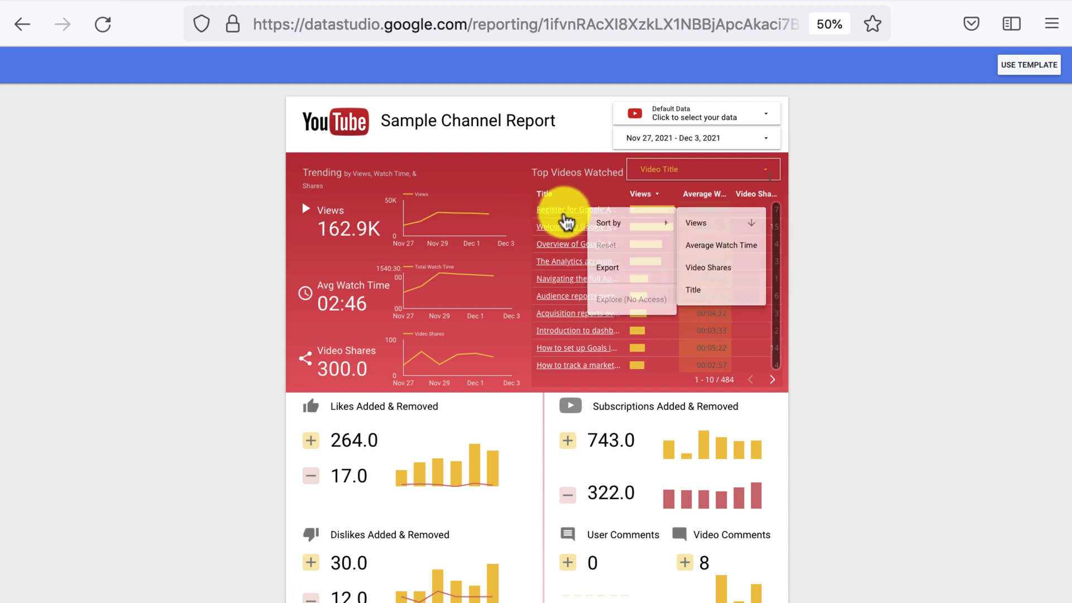
left_click(541, 211)
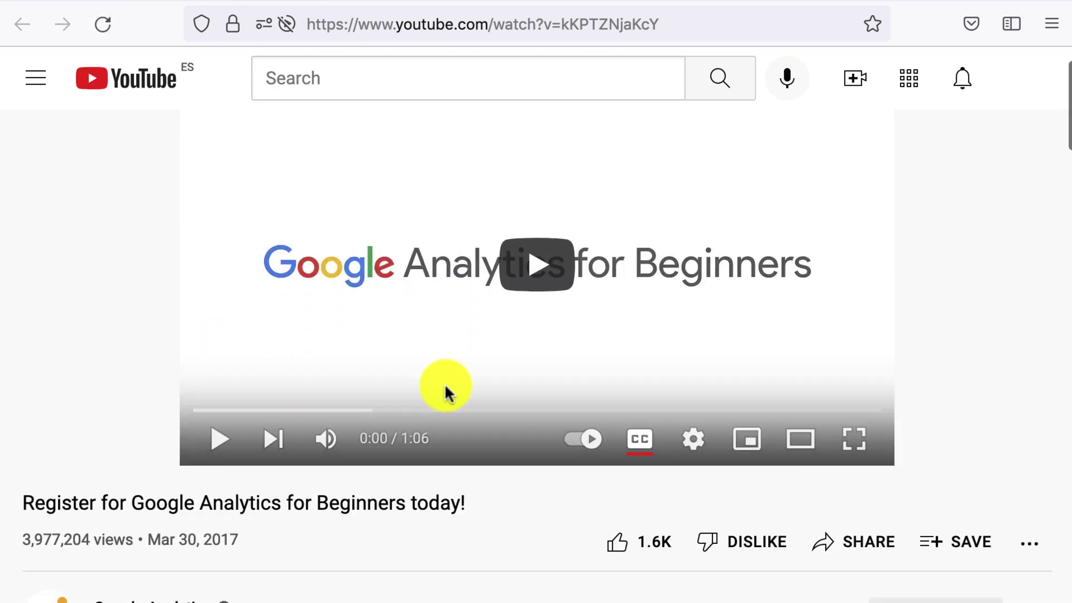
scroll(444, 383, "down", 5)
scroll(285, 425, "up", 5)
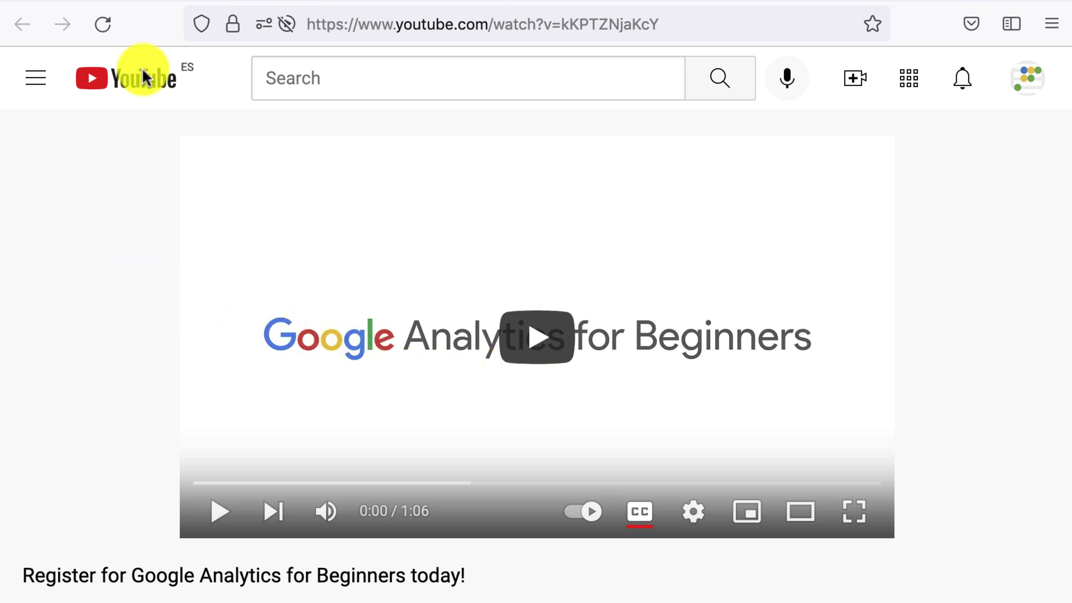
key("ctrl+w")
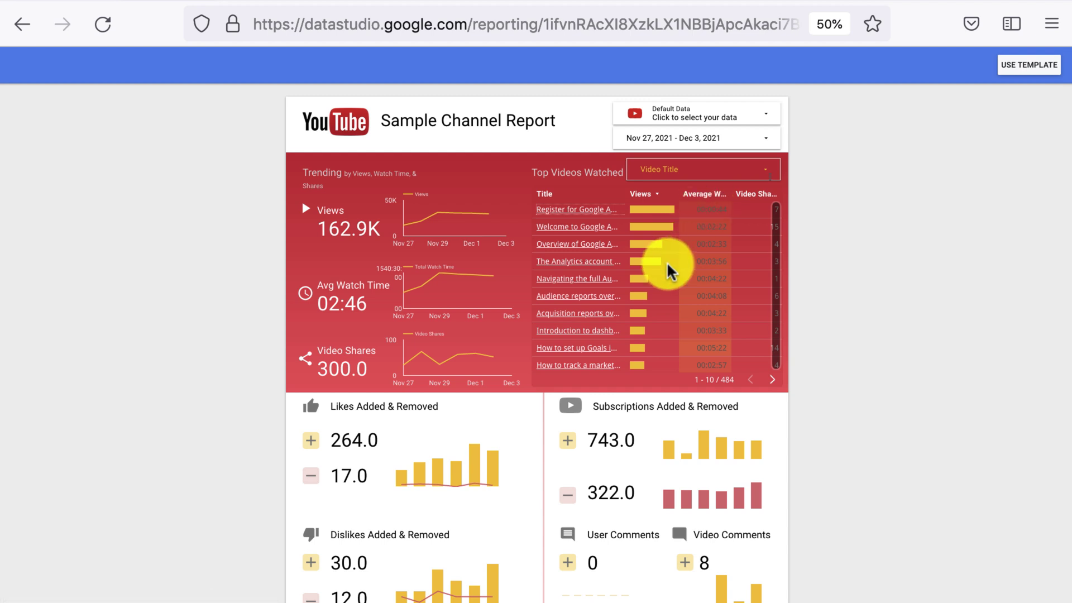
- Switch the report's data source from the default data to the CursoGoogleAds.Online channel
mouse_move(662, 257)
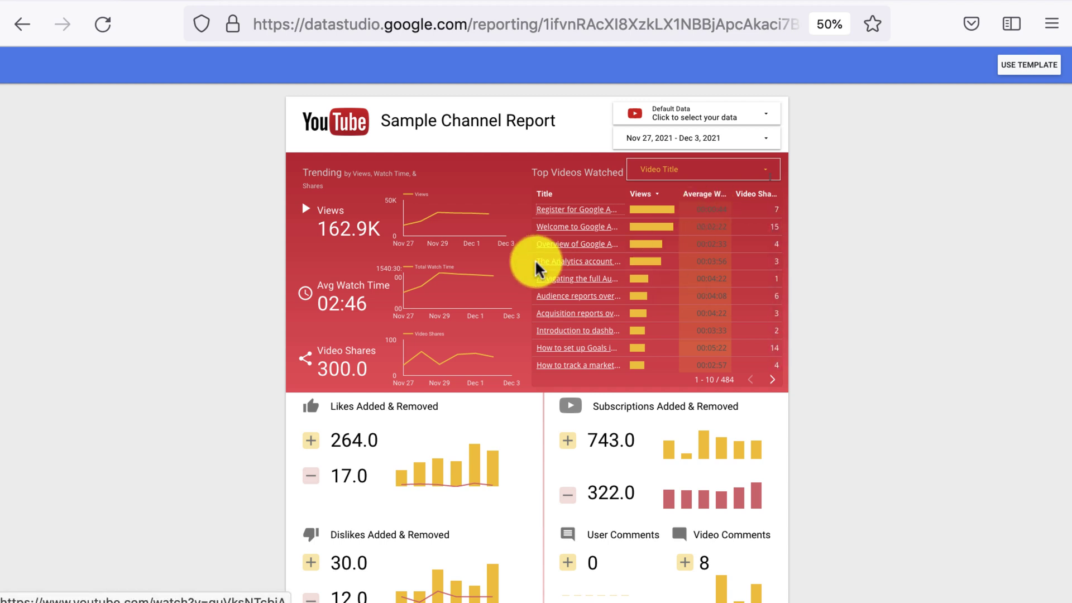
scroll(421, 250, "down", 3)
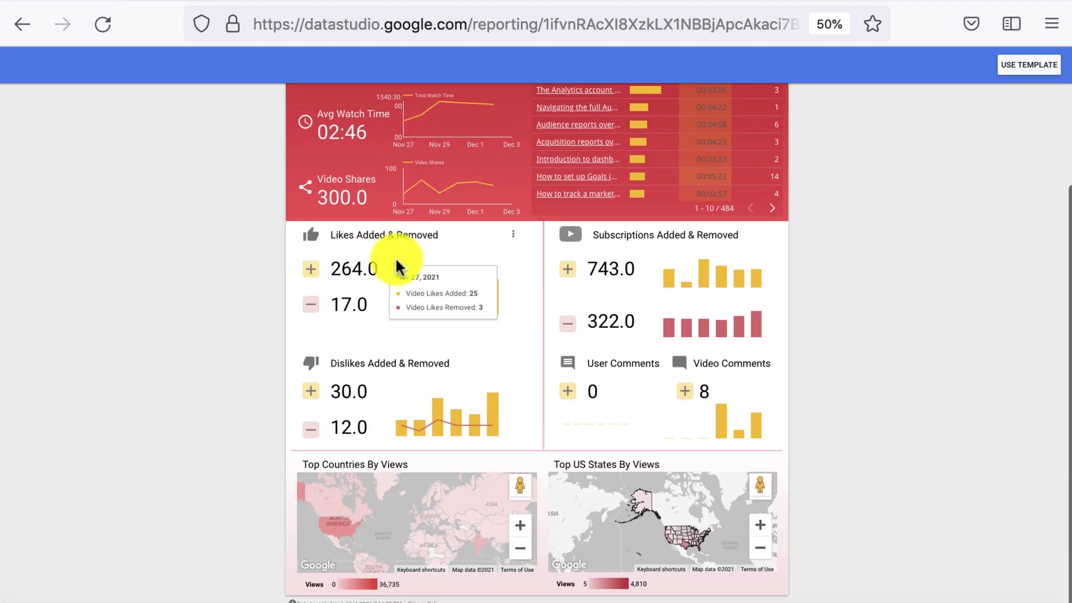
scroll(239, 264, "up", 3)
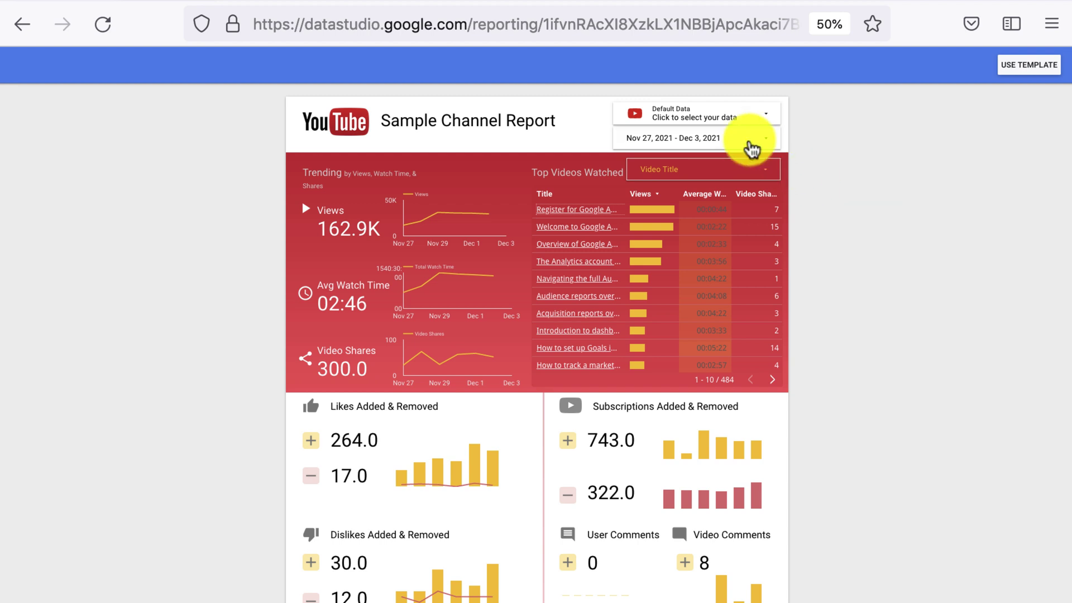
left_click(726, 120)
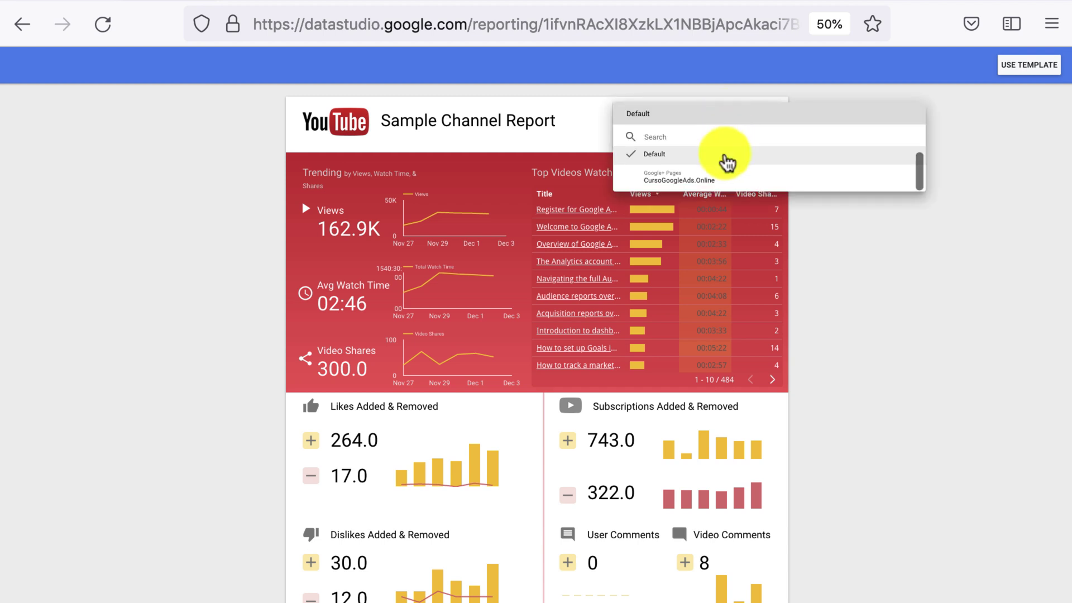
left_click(692, 180)
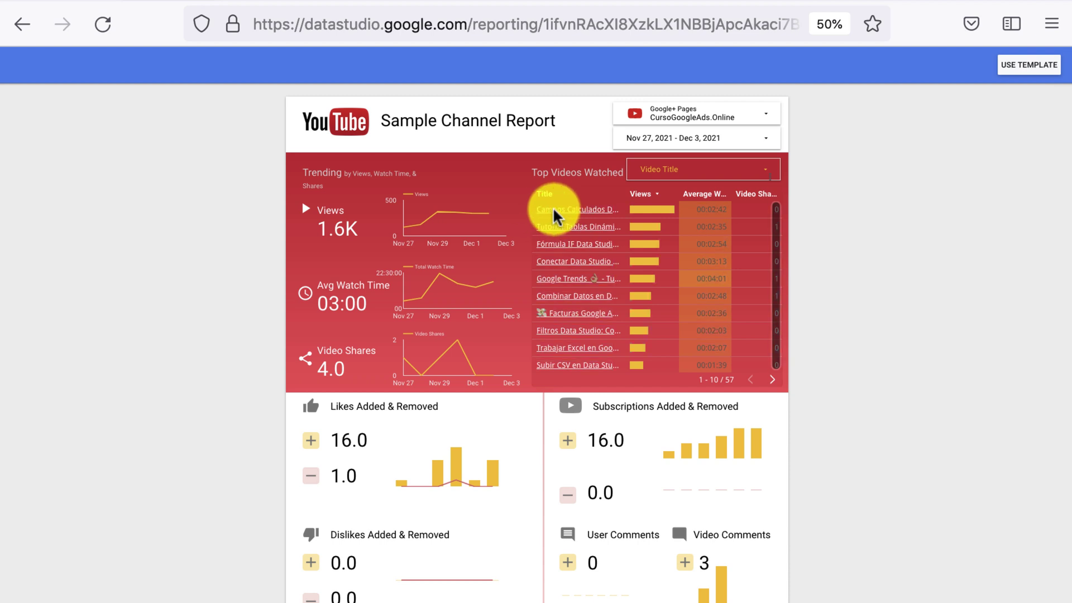
right_click(583, 209)
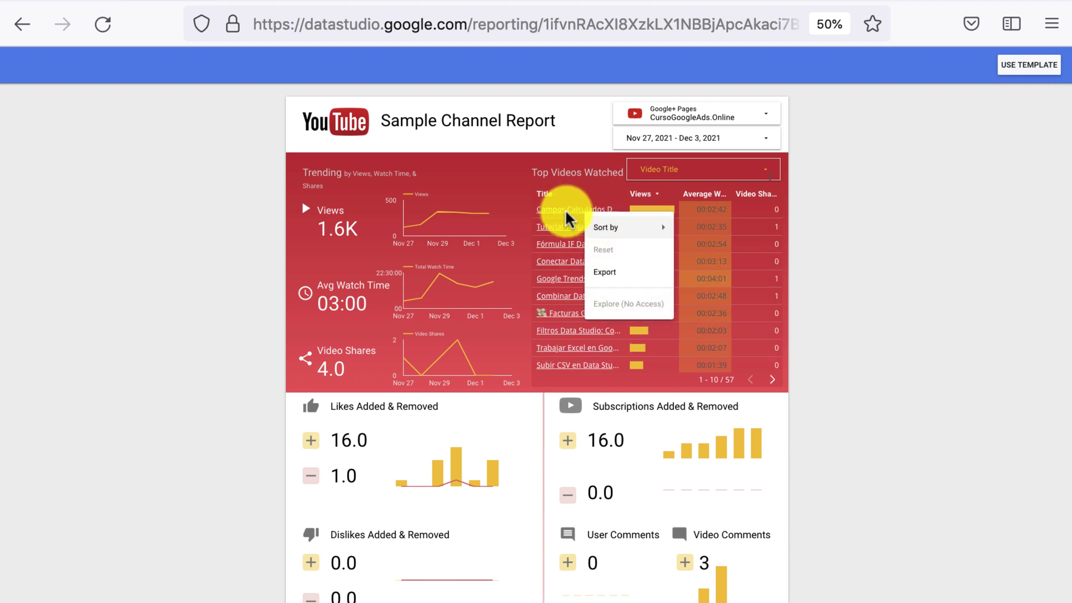
left_click(561, 210)
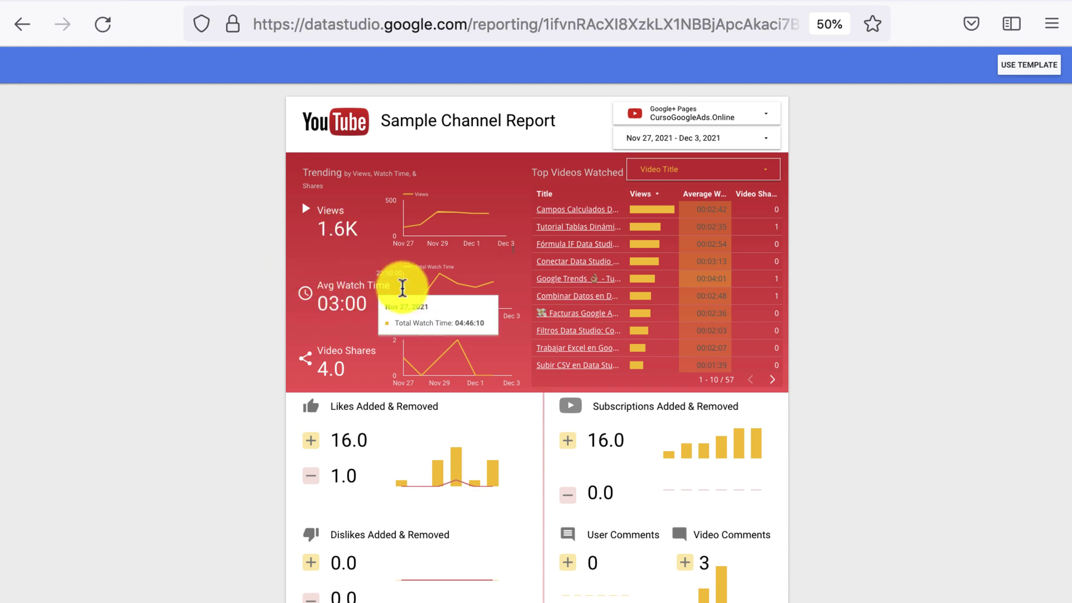
scroll(275, 240, "down", 1)
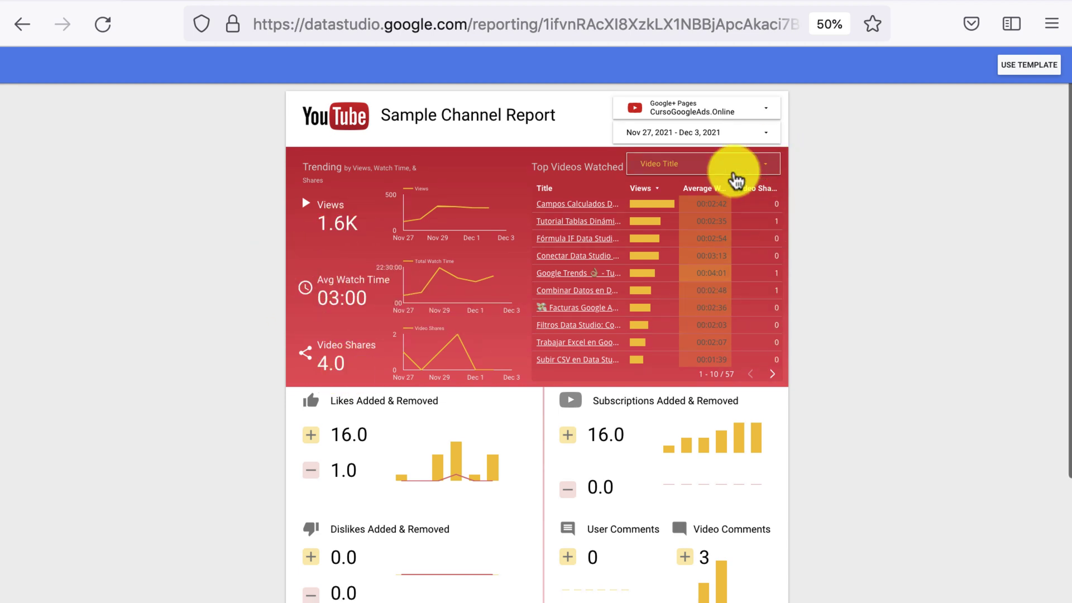
- Review the report's likes, subscriptions and comments charts and the Top Countries and Top US States maps
scroll(842, 363, "down", 3)
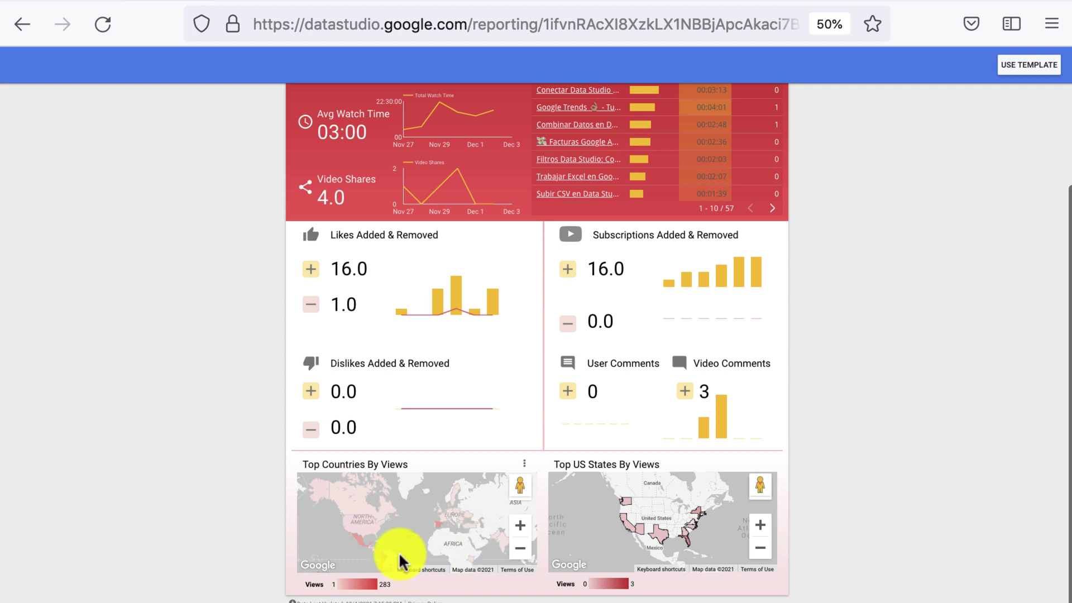
mouse_move(359, 535)
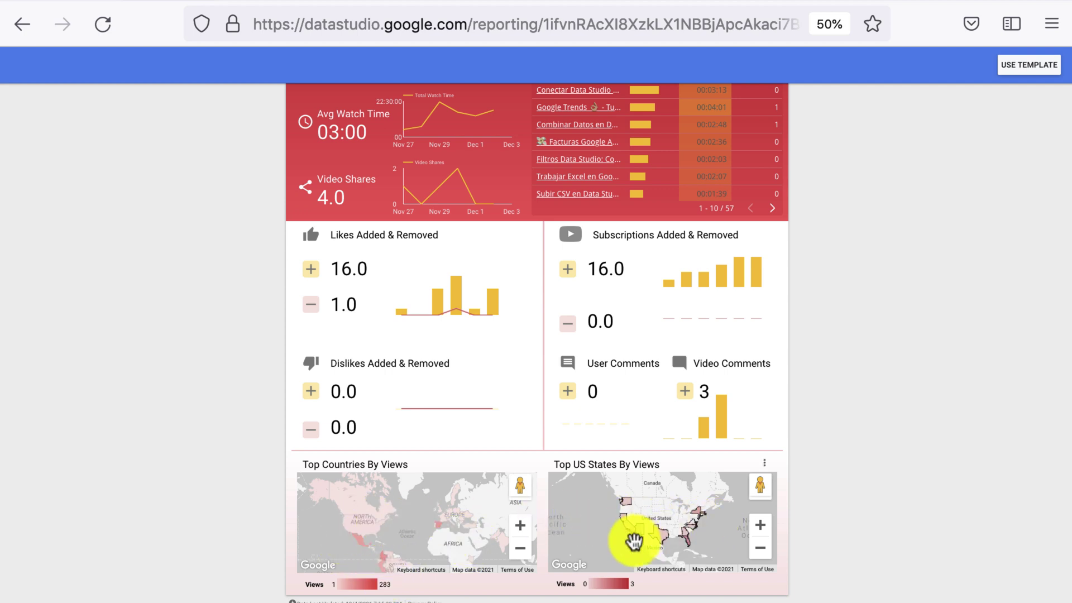
scroll(855, 308, "up", 4)
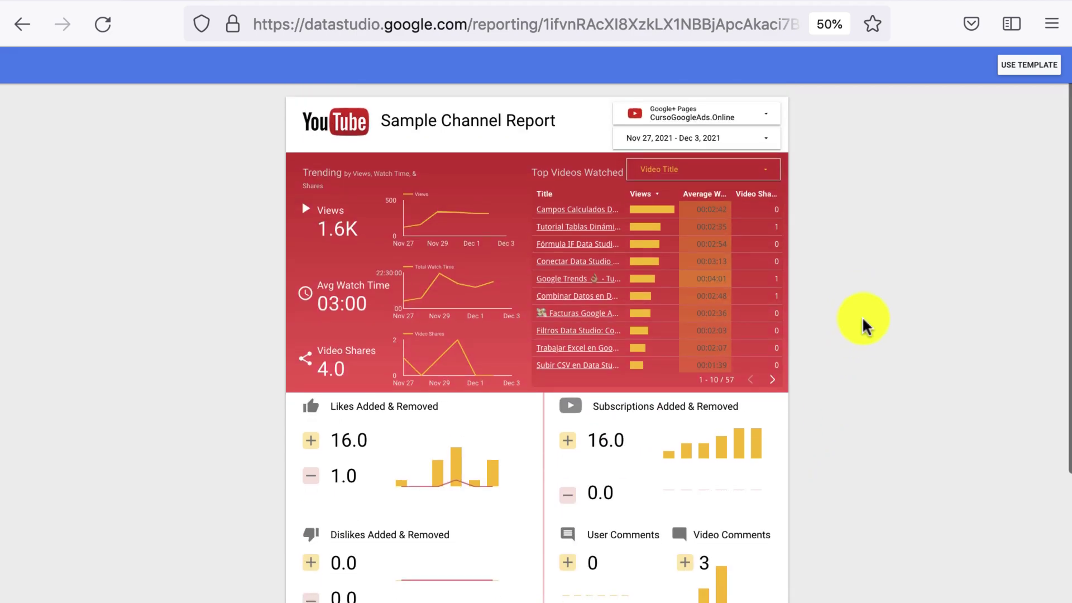
scroll(862, 315, "down", 4)
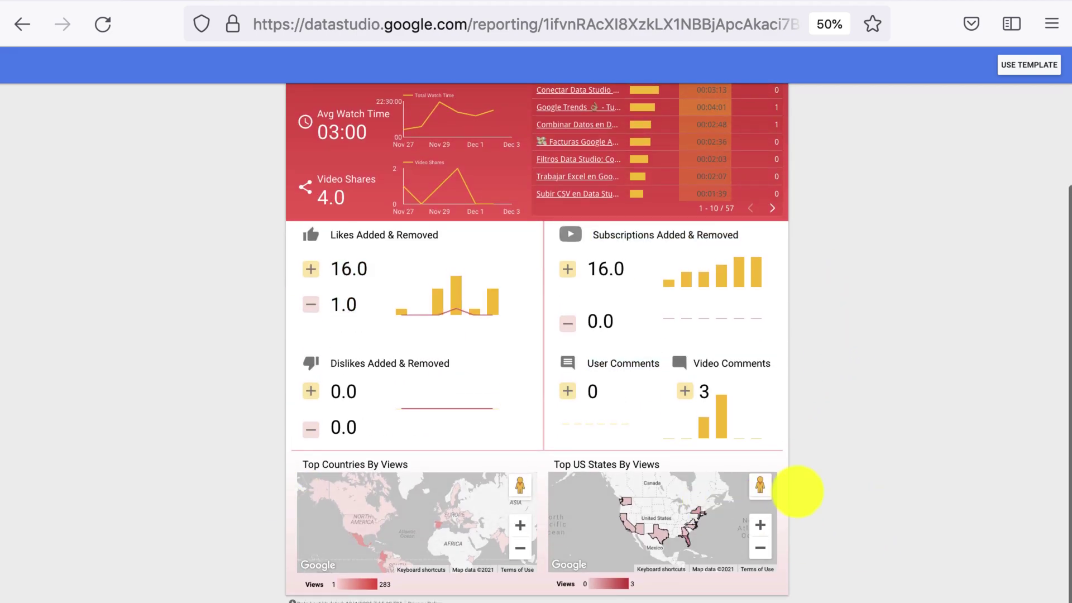
scroll(777, 424, "up", 3)
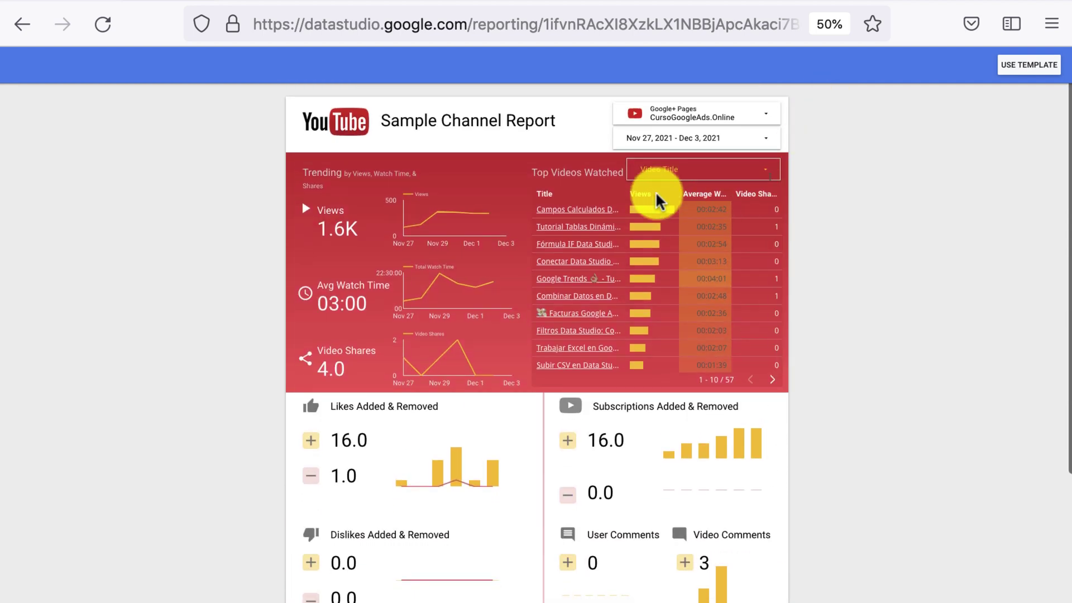
- Examine the data export options of the Views time series chart and close them without exporting
right_click(507, 176)
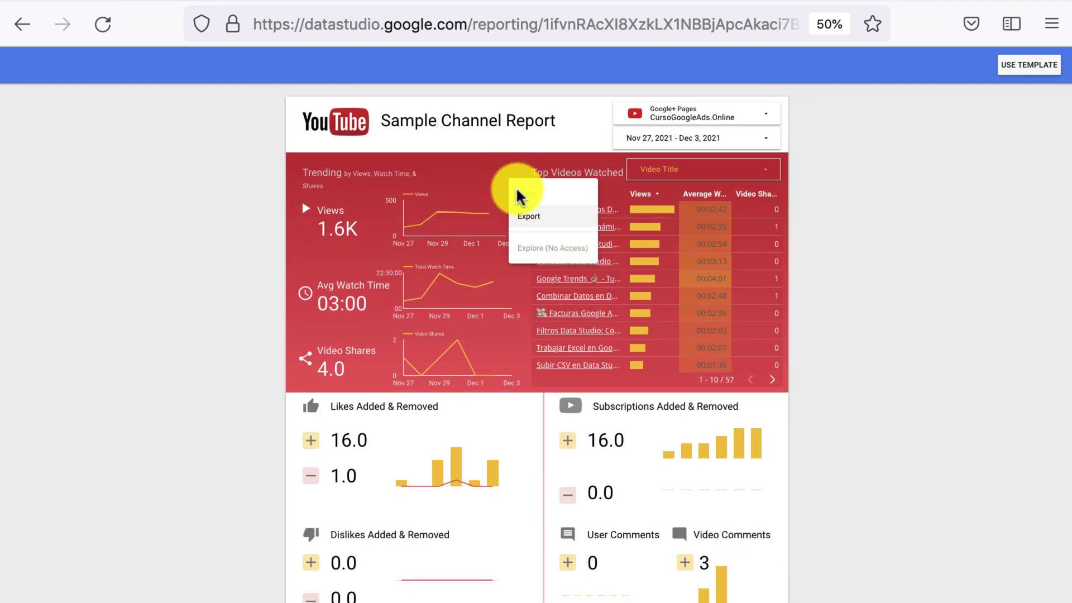
left_click(532, 219)
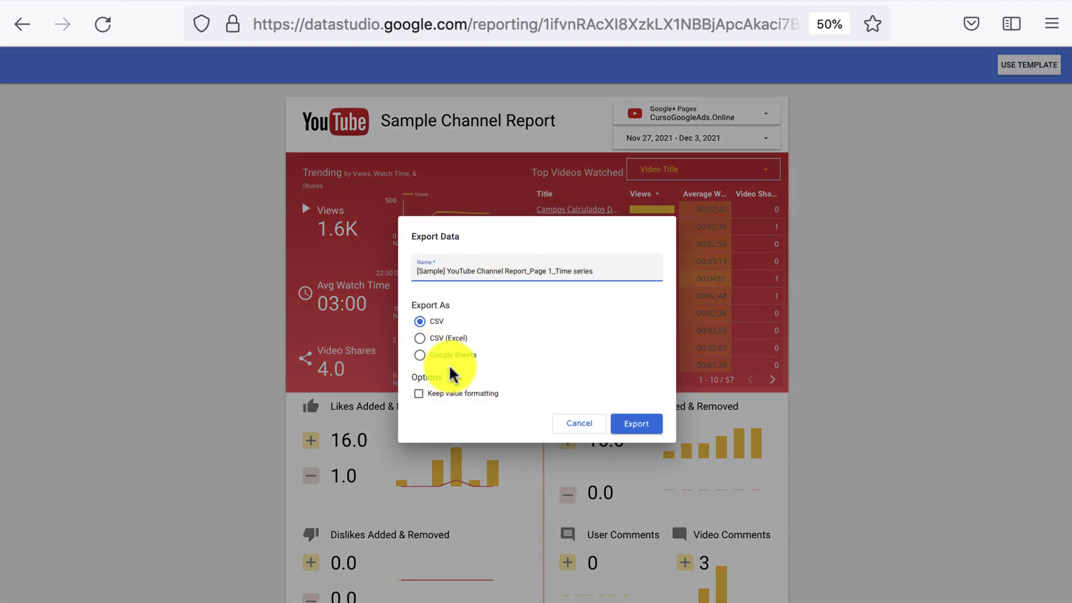
left_click(903, 380)
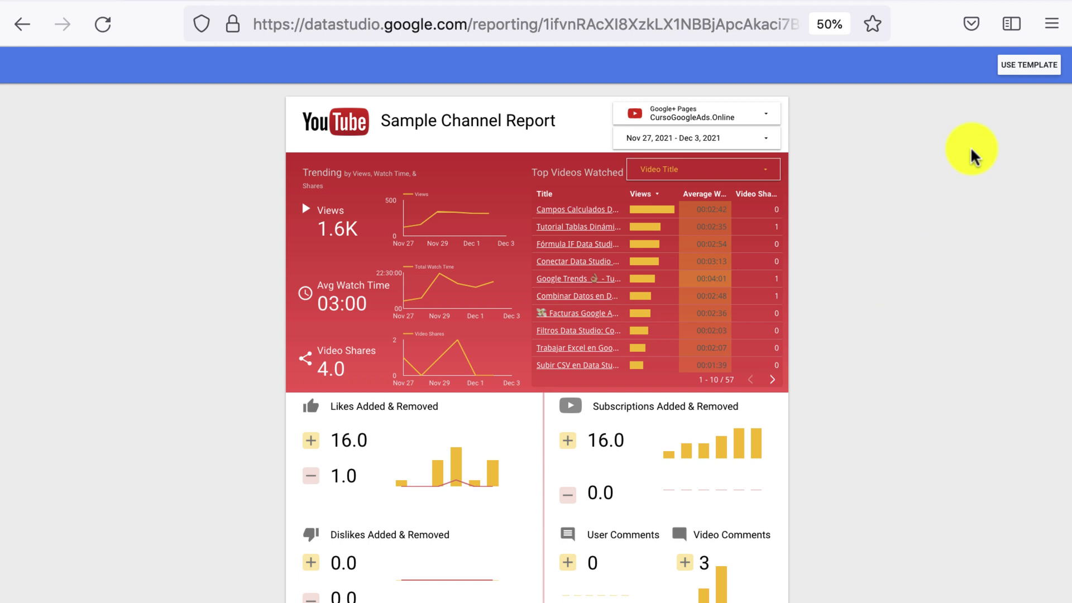
- Start using the template, and view the data sources list on the Data Studio home page
left_click(1016, 67)
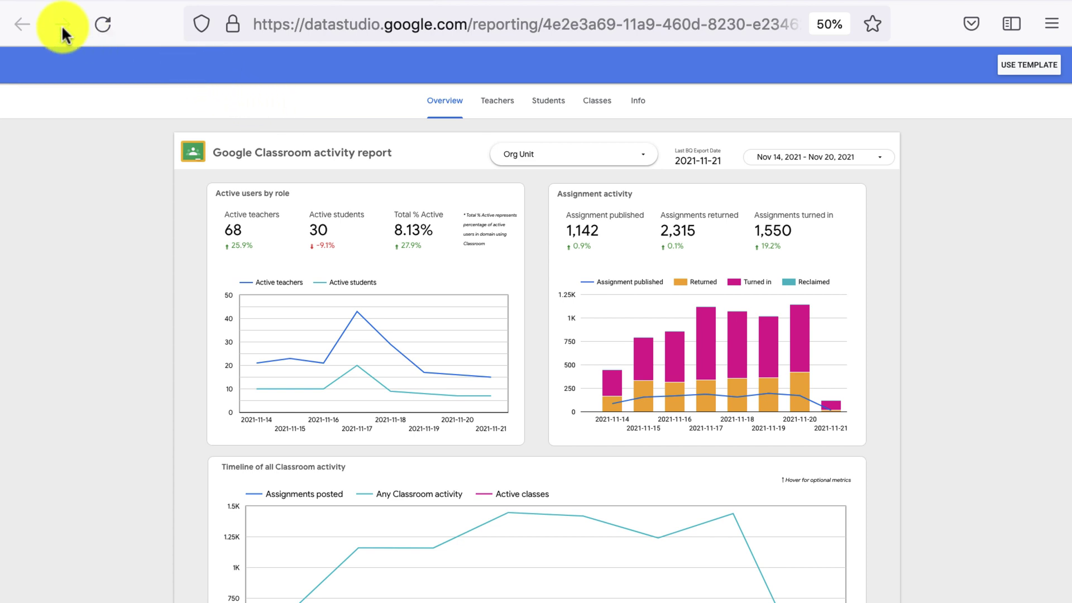
left_click(471, 25)
key("Down")
key("Down")
key("Return")
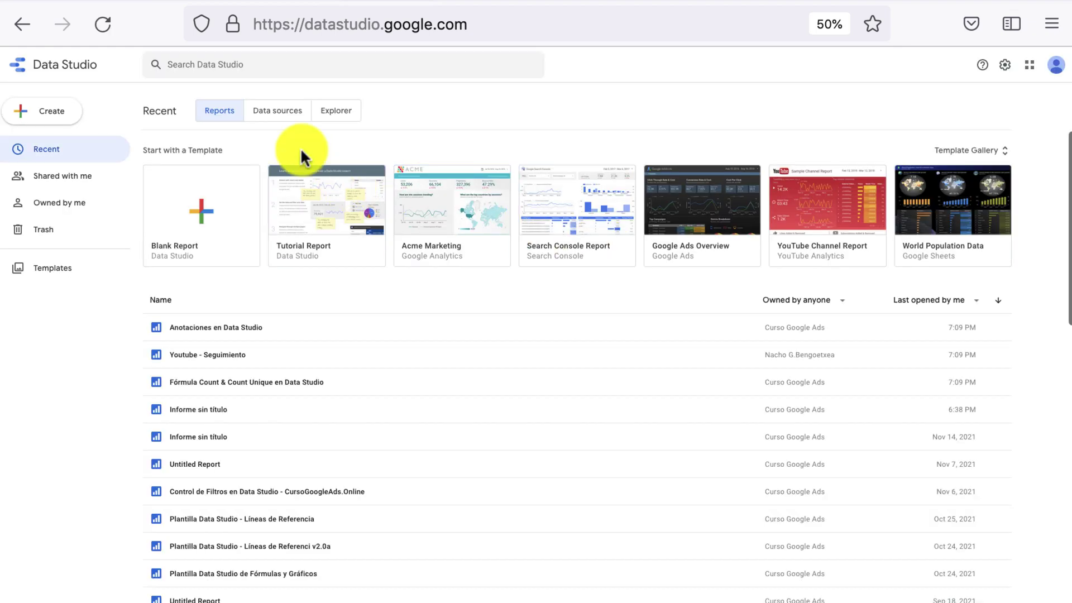
left_click(264, 113)
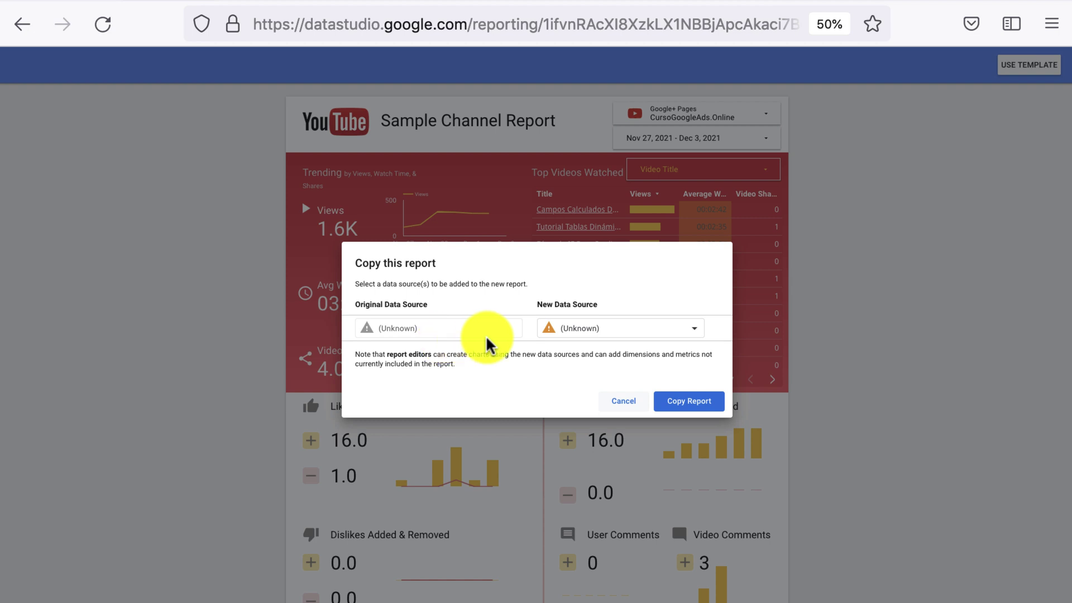
- Copy the template report with [Sample] Google Analytics Data as the new data source
left_click(617, 335)
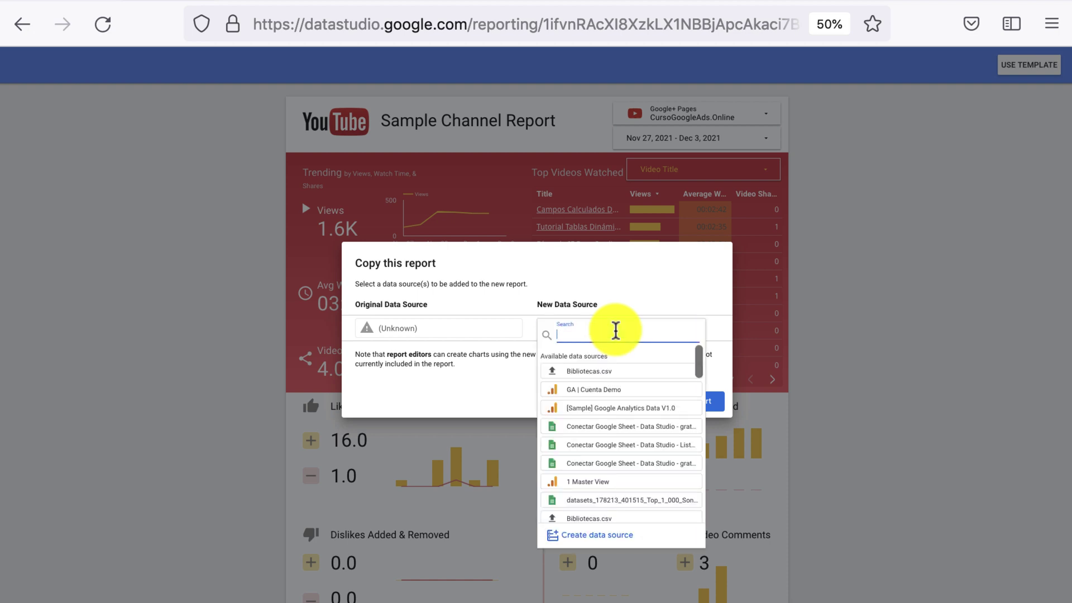
scroll(621, 397, "down", 15)
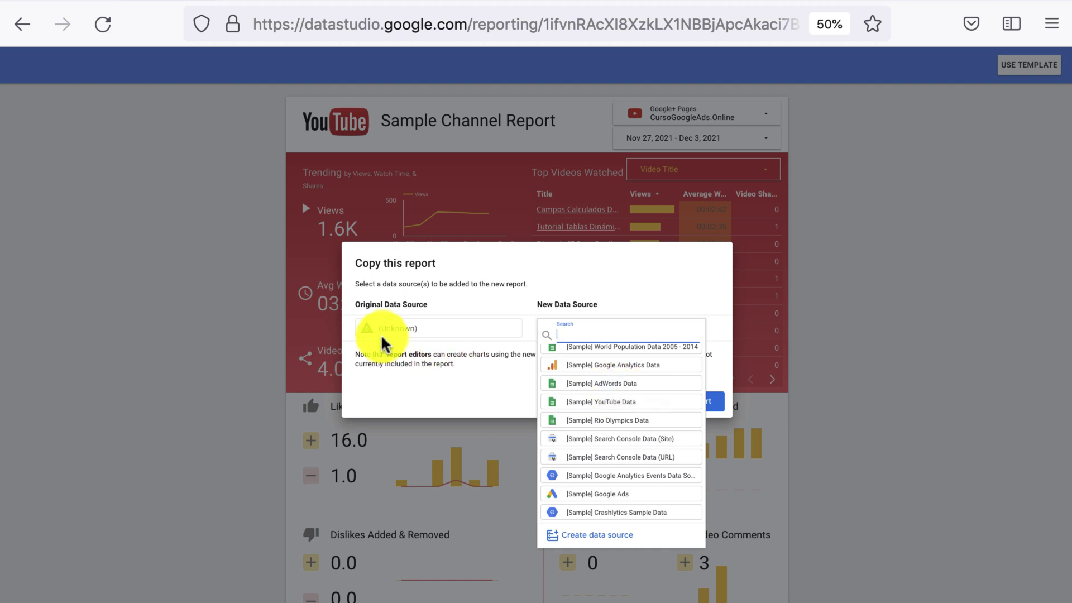
left_click(639, 366)
left_click(695, 401)
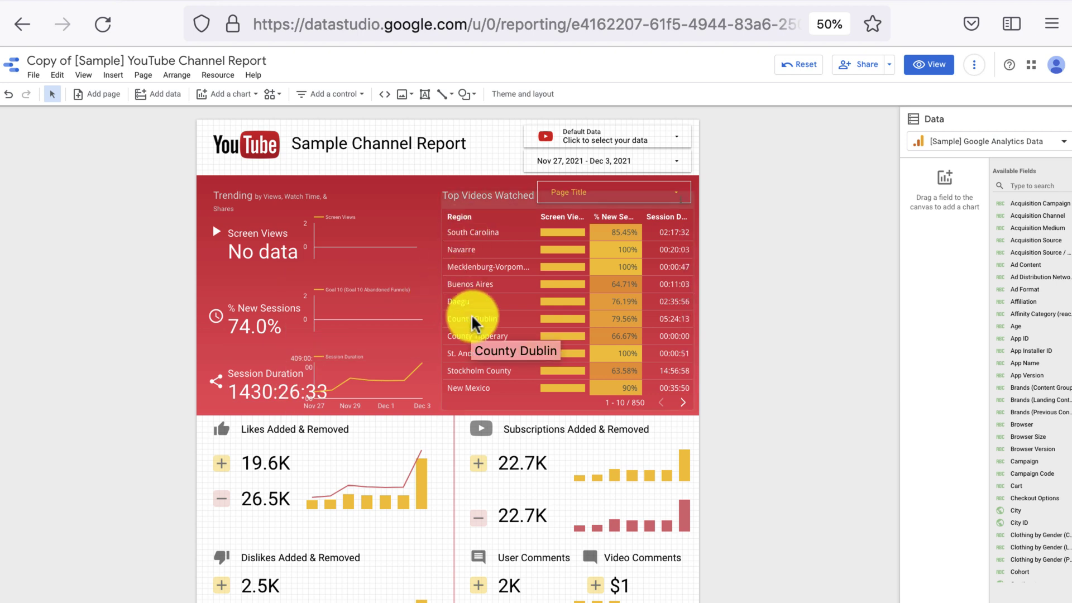
- Look over the copied report's file options and return to the original YouTube template report
left_click(973, 66)
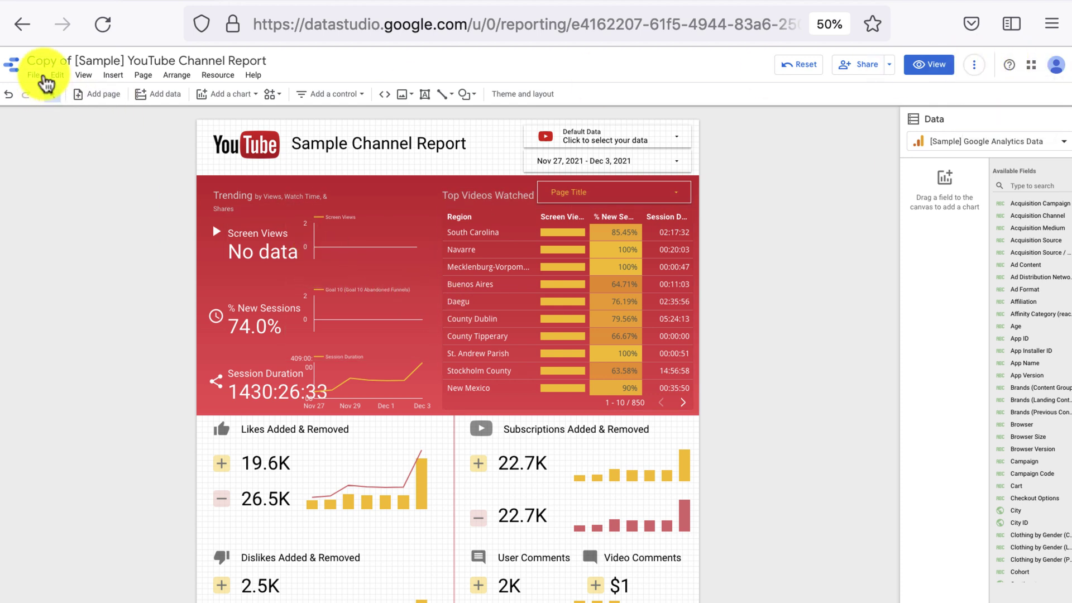
left_click(35, 77)
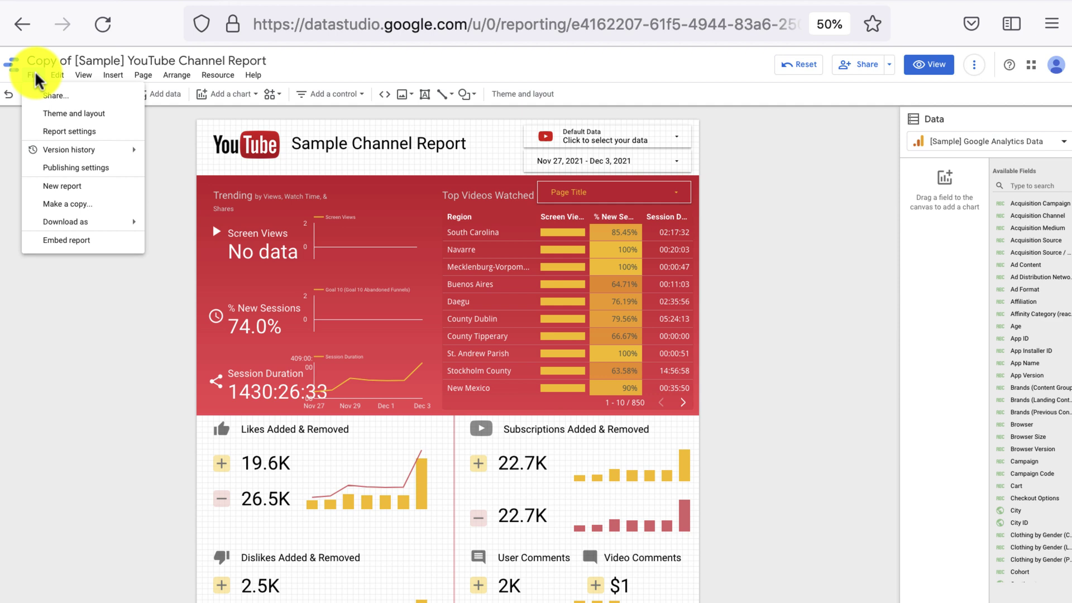
left_click(35, 77)
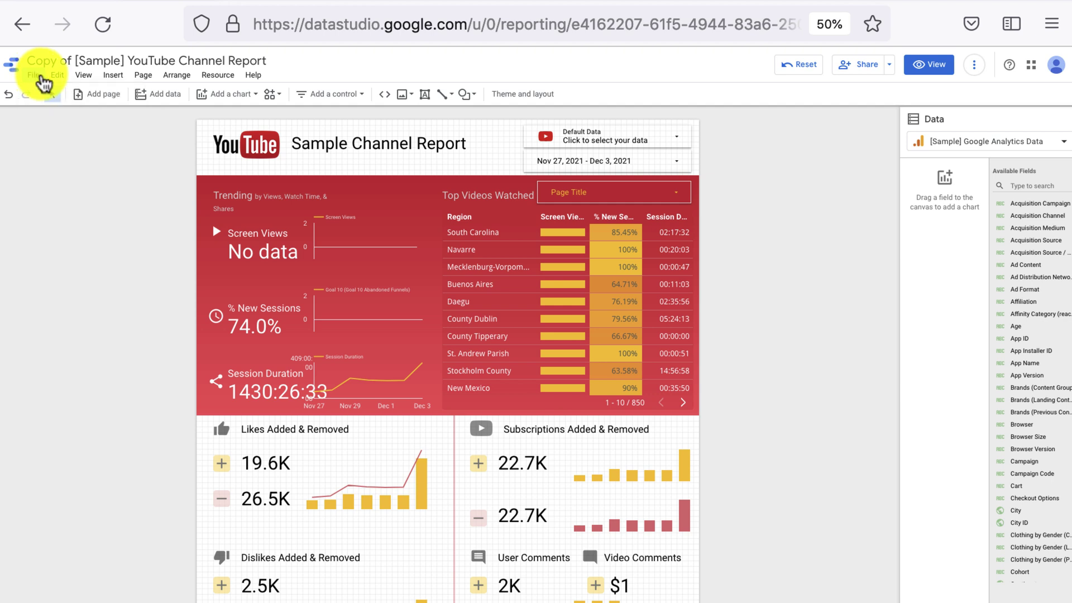
left_click(22, 26)
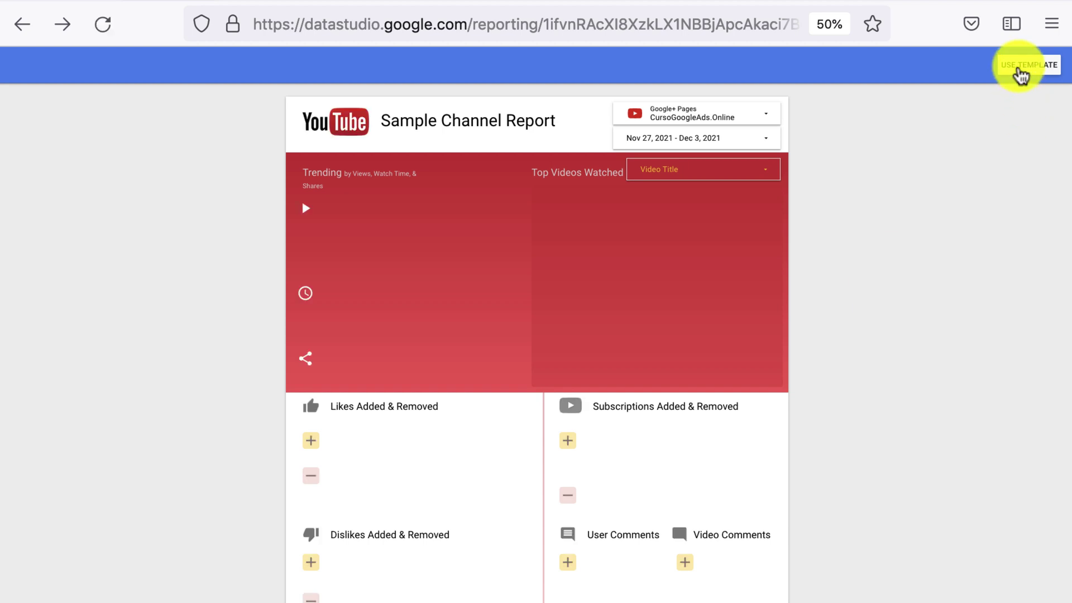
- Start a new copy of the template and create a YouTube Analytics data source connected to the CursoGoogleAds.Online channel
left_click(1020, 75)
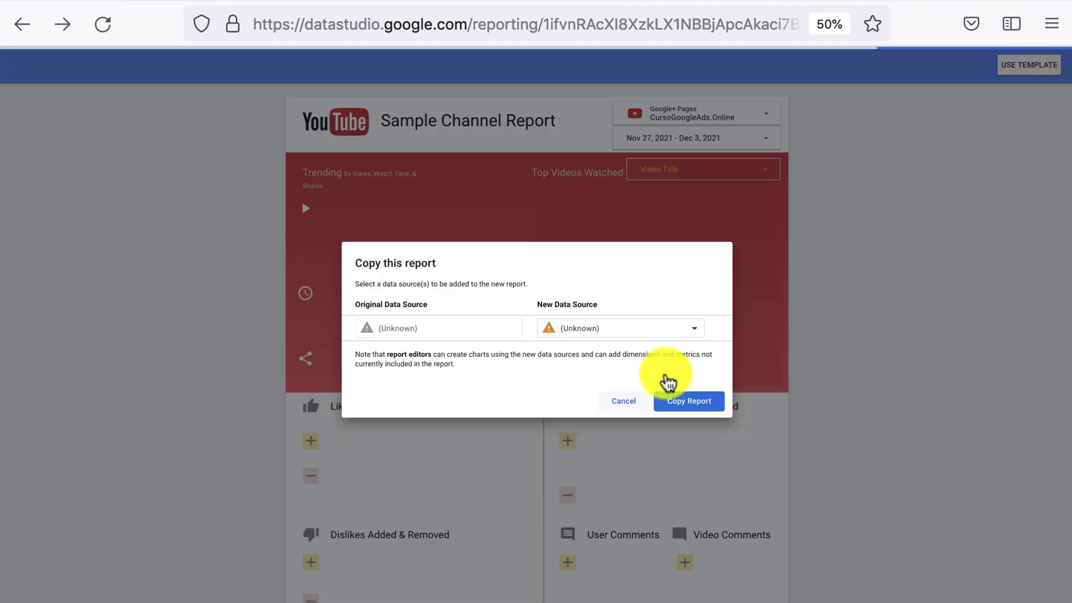
left_click(614, 333)
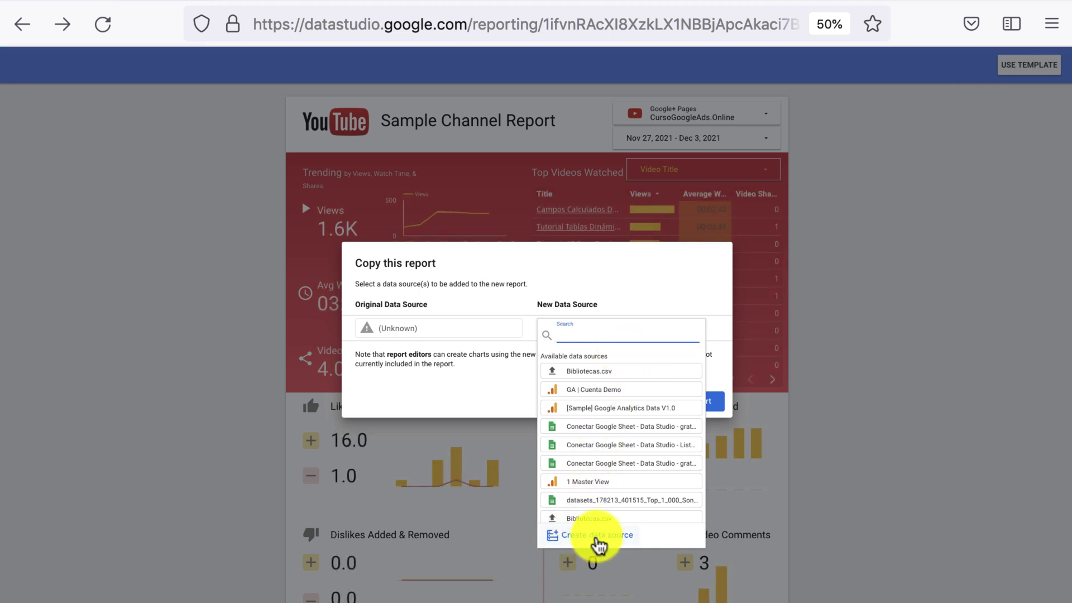
left_click(598, 536)
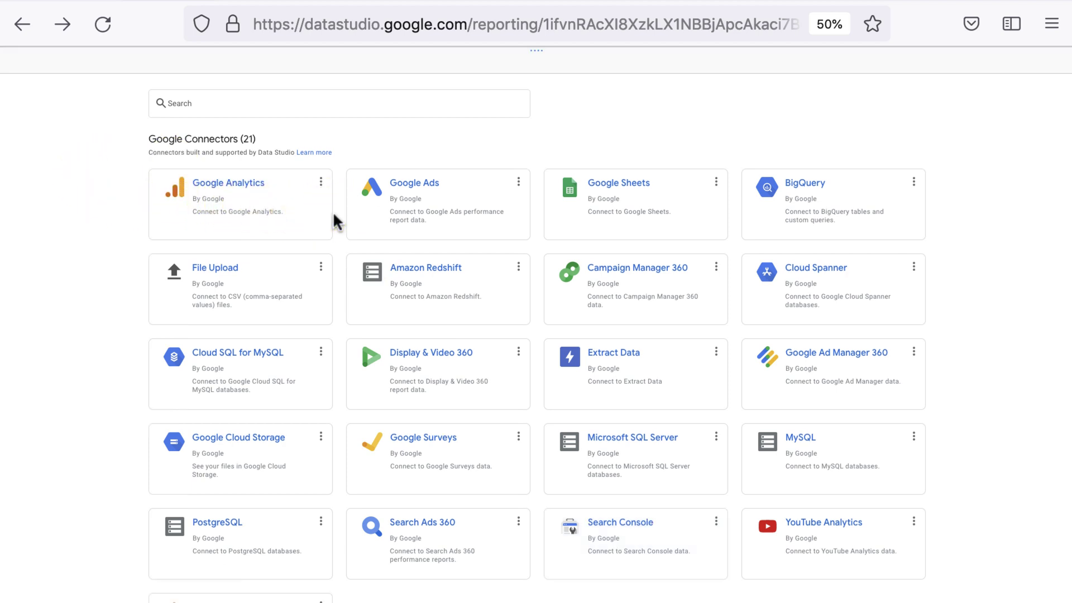
scroll(333, 220, "down", 10)
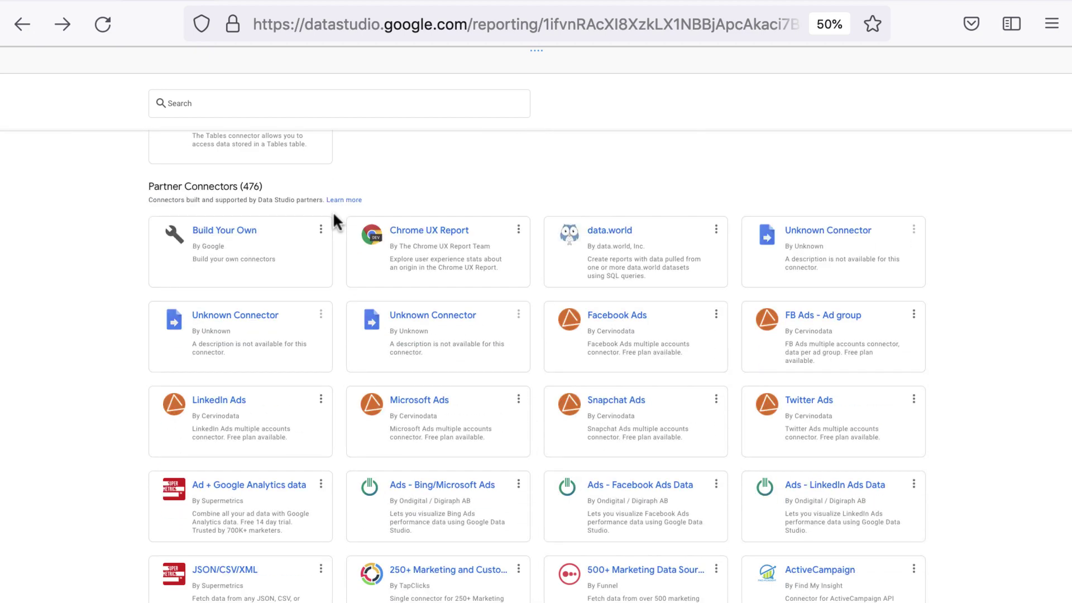
scroll(334, 215, "up", 10)
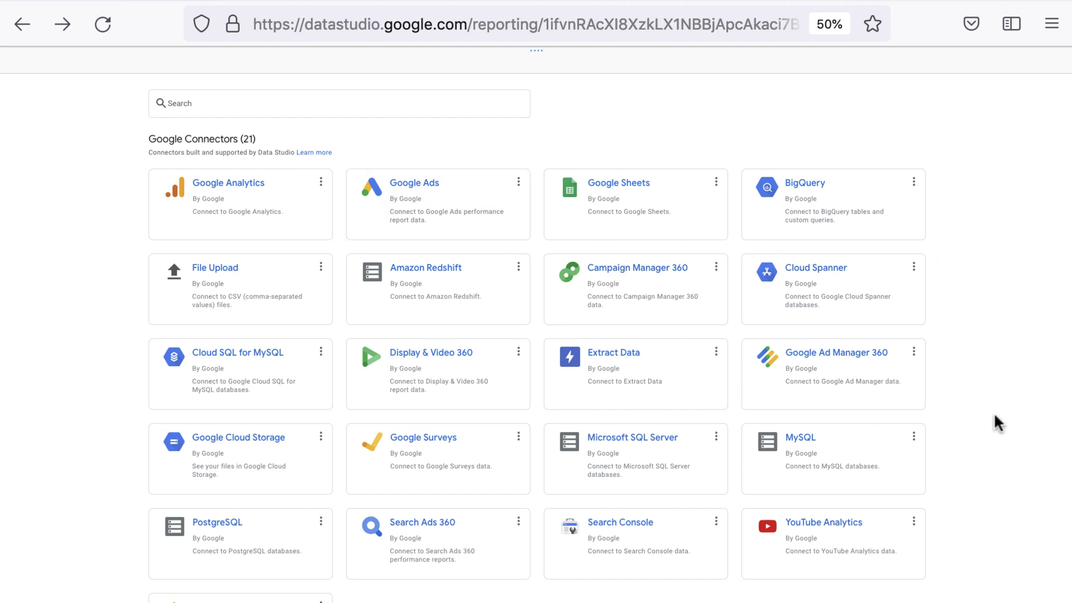
left_click(839, 529)
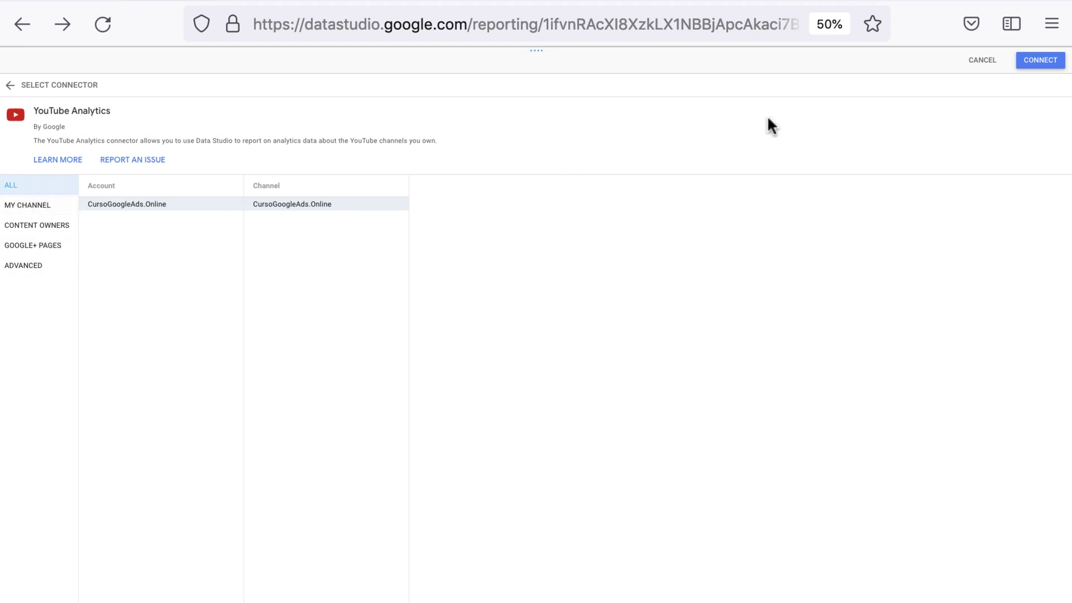
left_click(1041, 61)
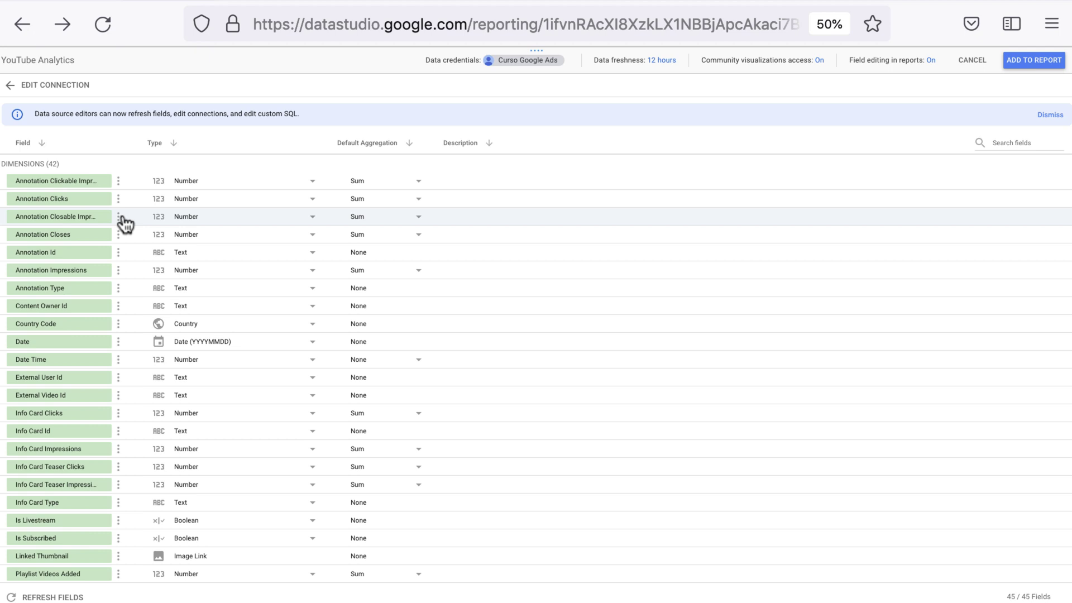
- Review the YouTube Analytics fields, add the data source to the report, and create the report copy
scroll(128, 223, "down", 10)
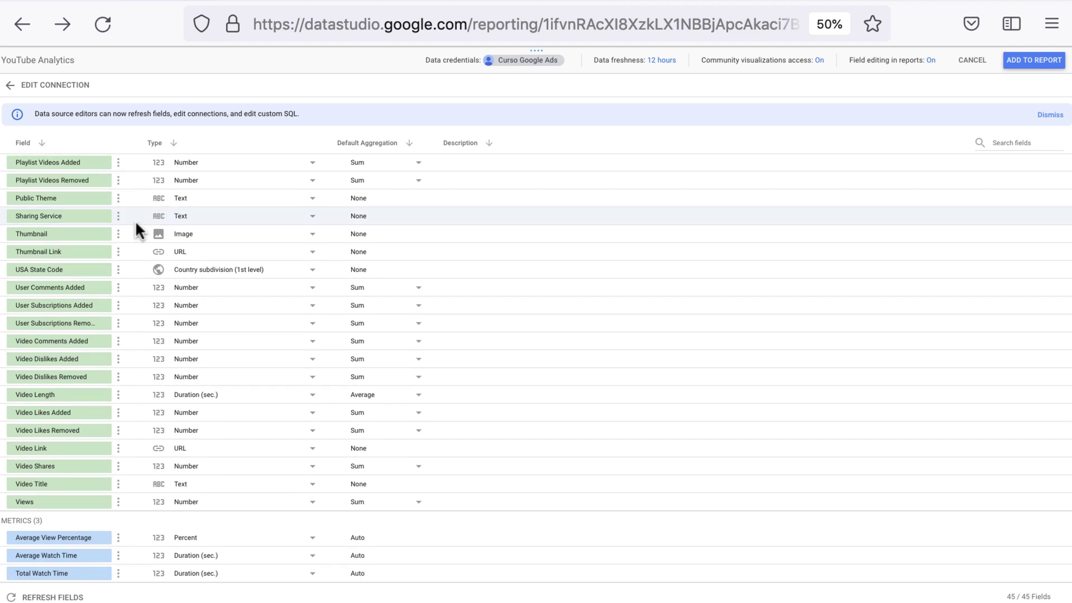
scroll(135, 220, "up", 10)
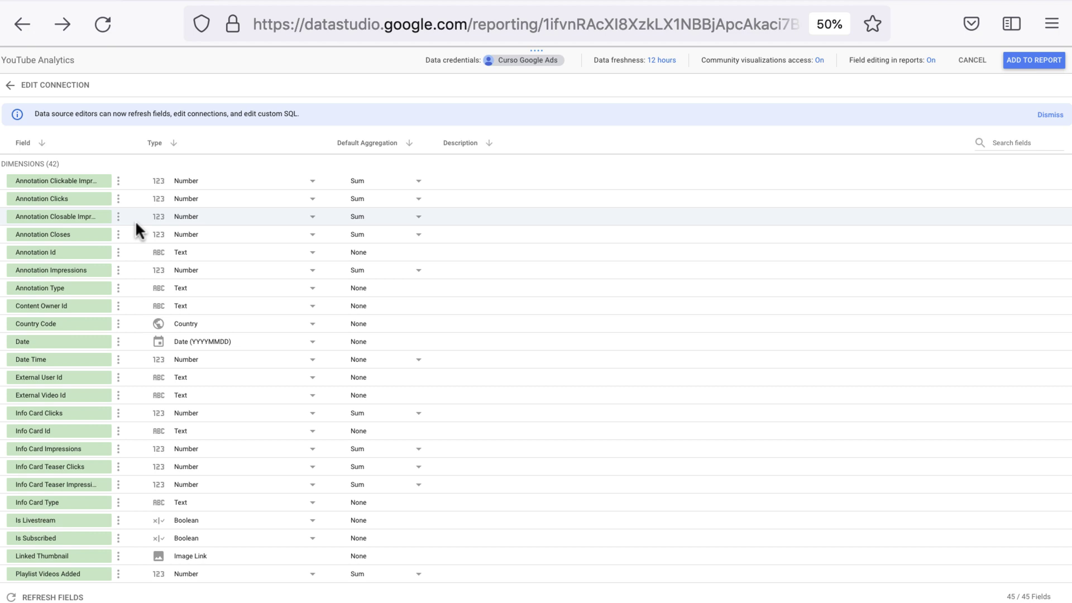
left_click(1022, 64)
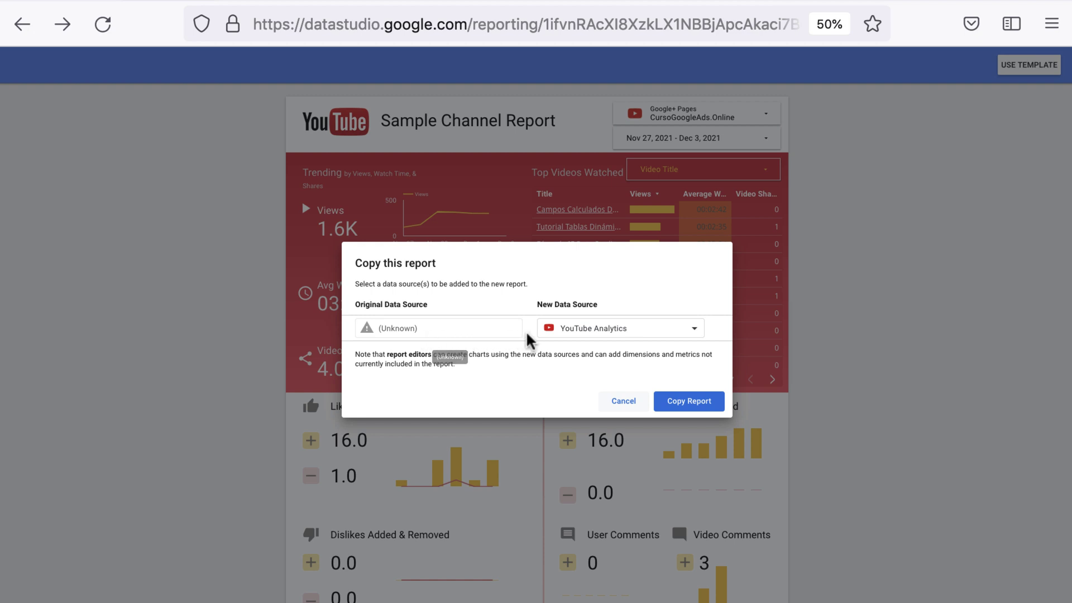
left_click(689, 402)
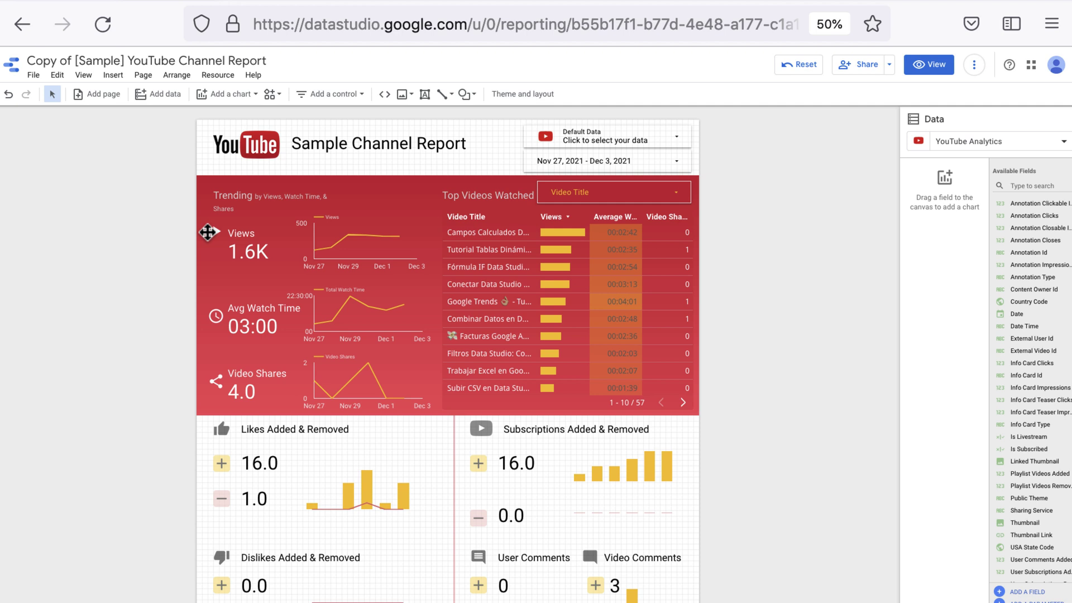
- Check the channel choices in the report's data control, preview the report in view mode, and return to editing
left_click(556, 143)
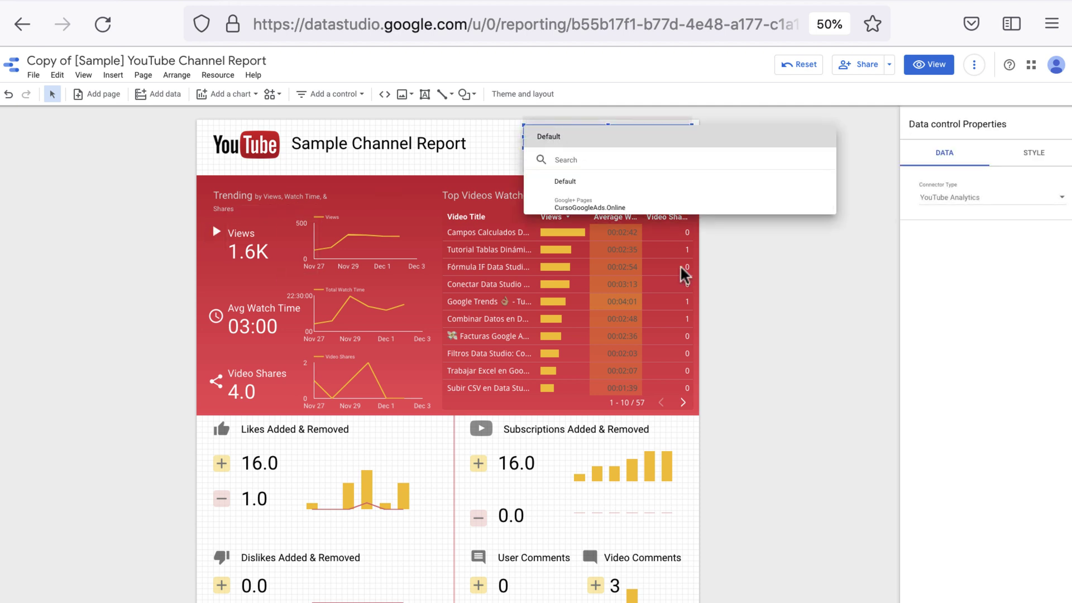
left_click(748, 324)
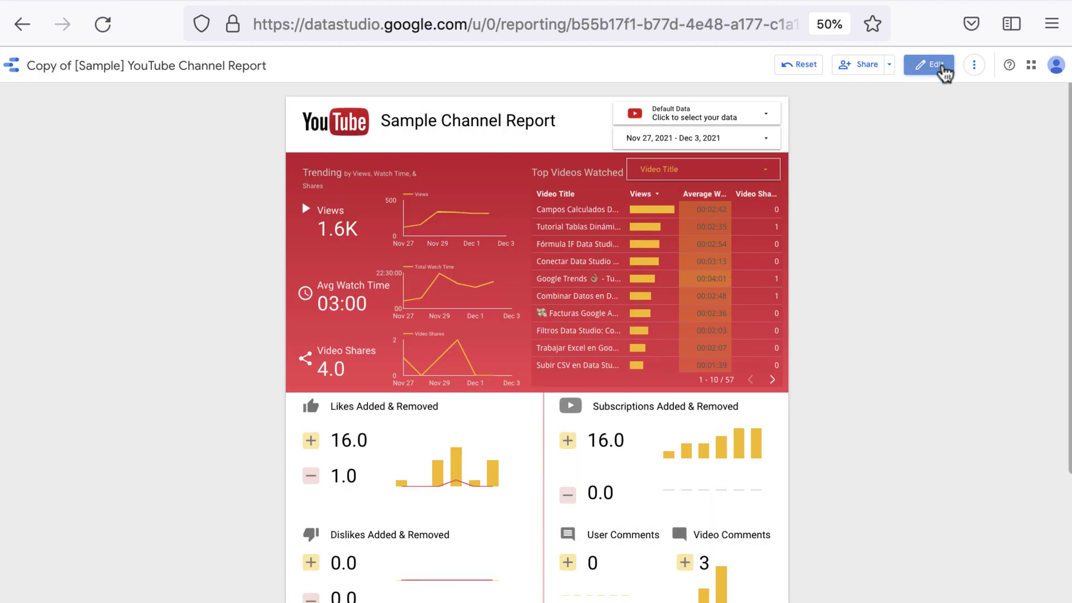
left_click(931, 65)
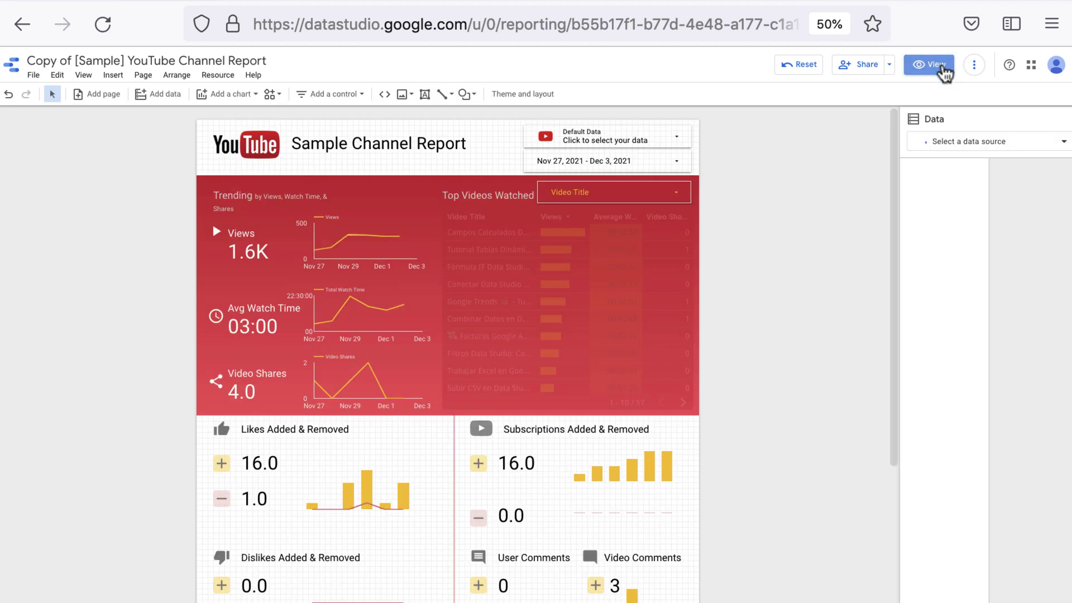
- Replace the report's heading text with CursoGoogleAds.Online
left_click(364, 137)
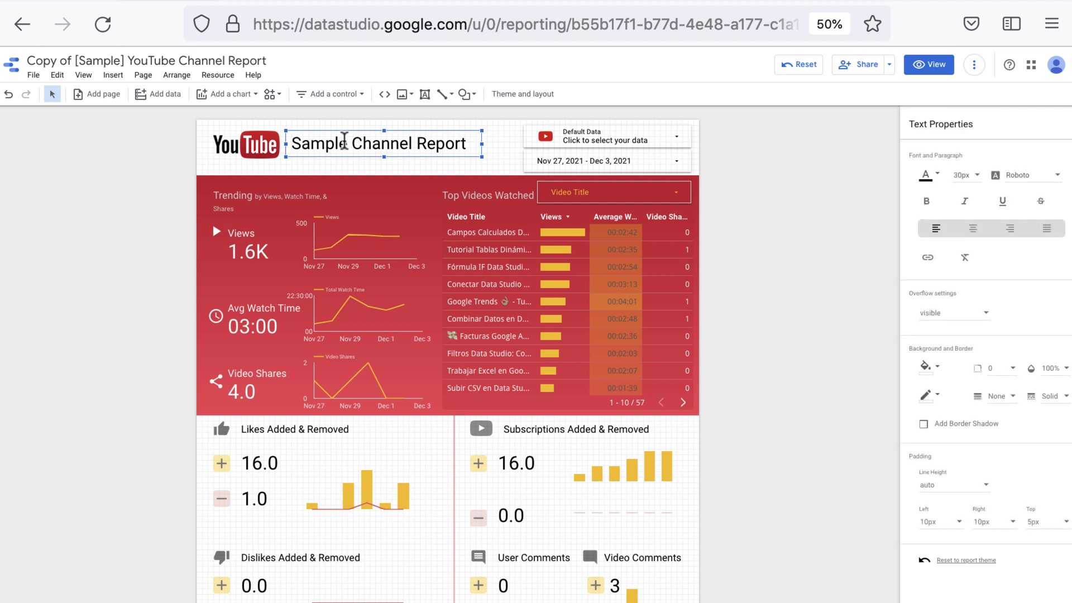
key("ctrl+a")
type("C")
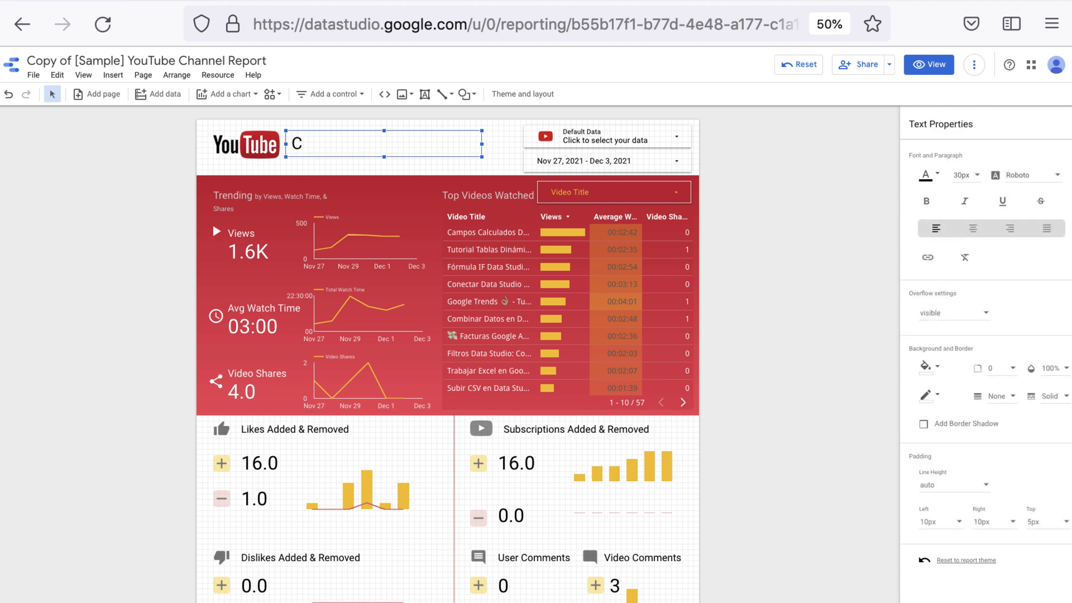
type("ursoGoogle")
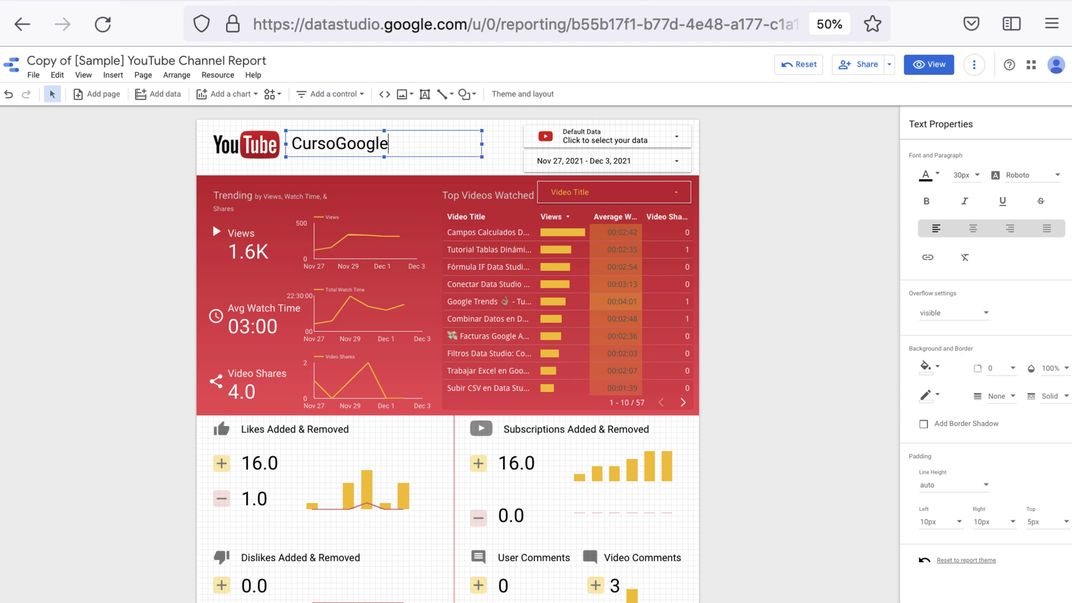
type("Ads.Online")
left_click(844, 349)
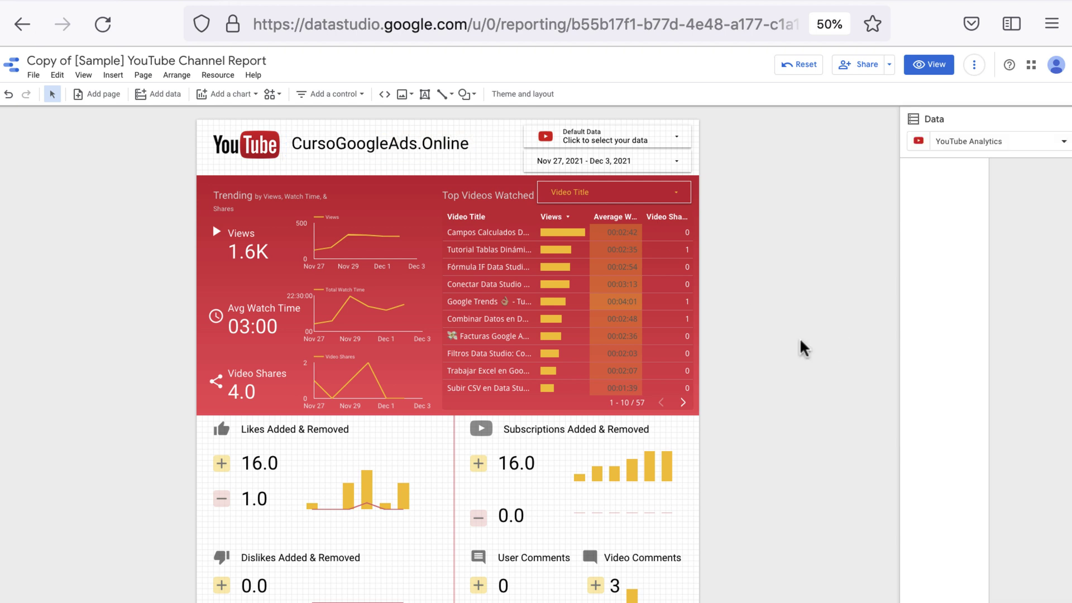
- Search the location fields for "eu", browse the full field list, and set the Top US States By Views map's location to Country Code
scroll(802, 347, "down", 3)
left_click(361, 527)
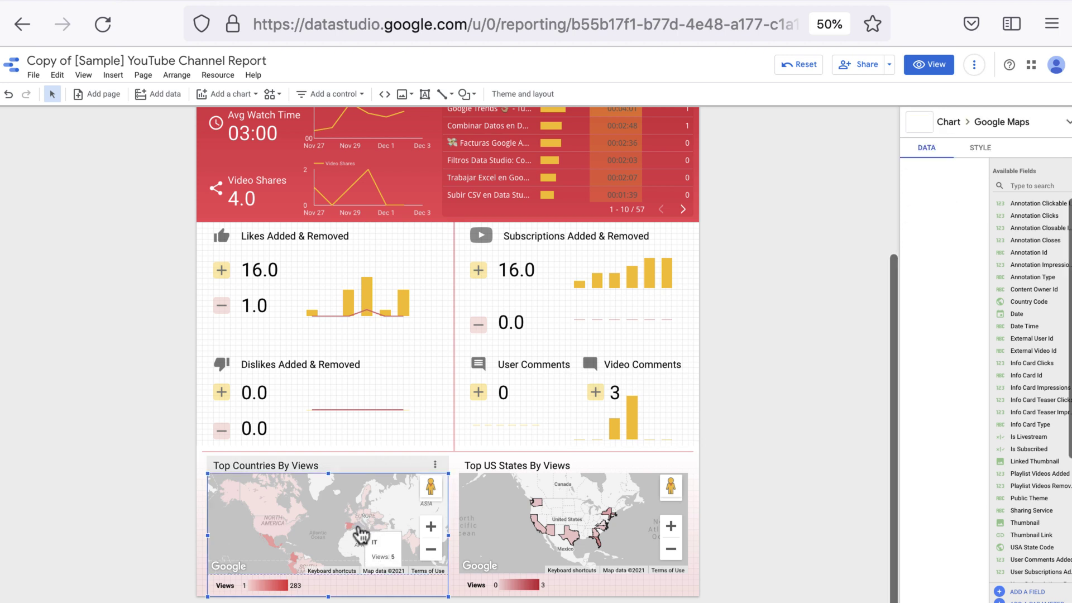
left_click(566, 540)
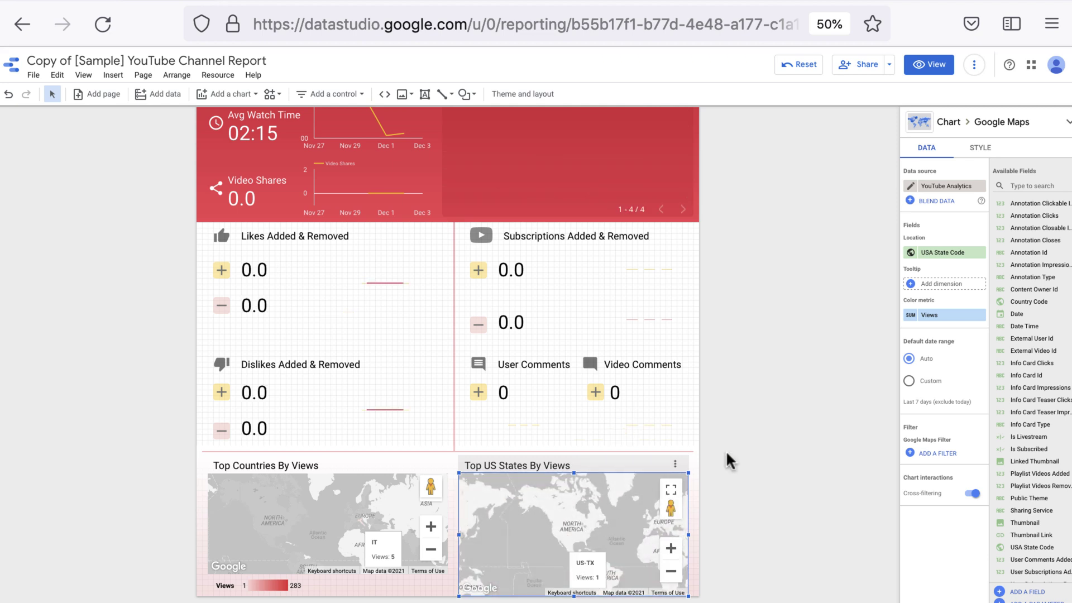
left_click(946, 257)
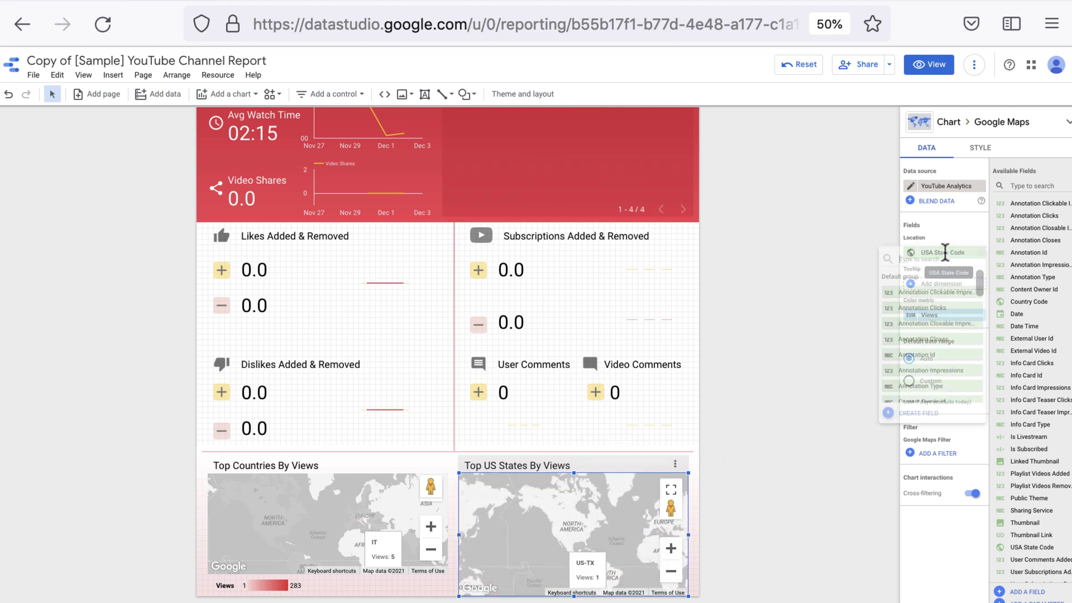
left_click(844, 258)
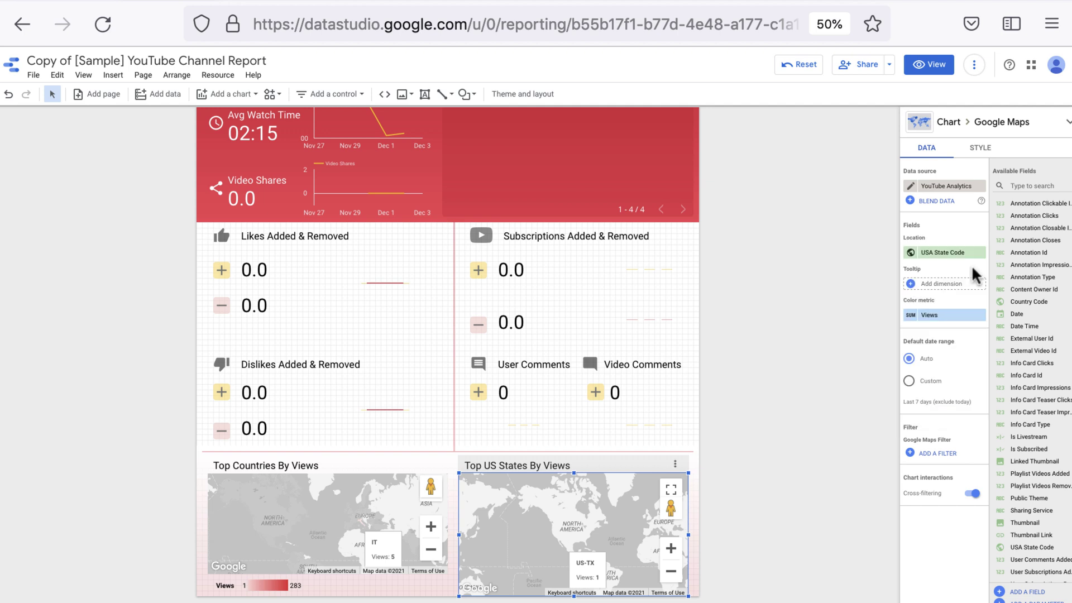
left_click(953, 253)
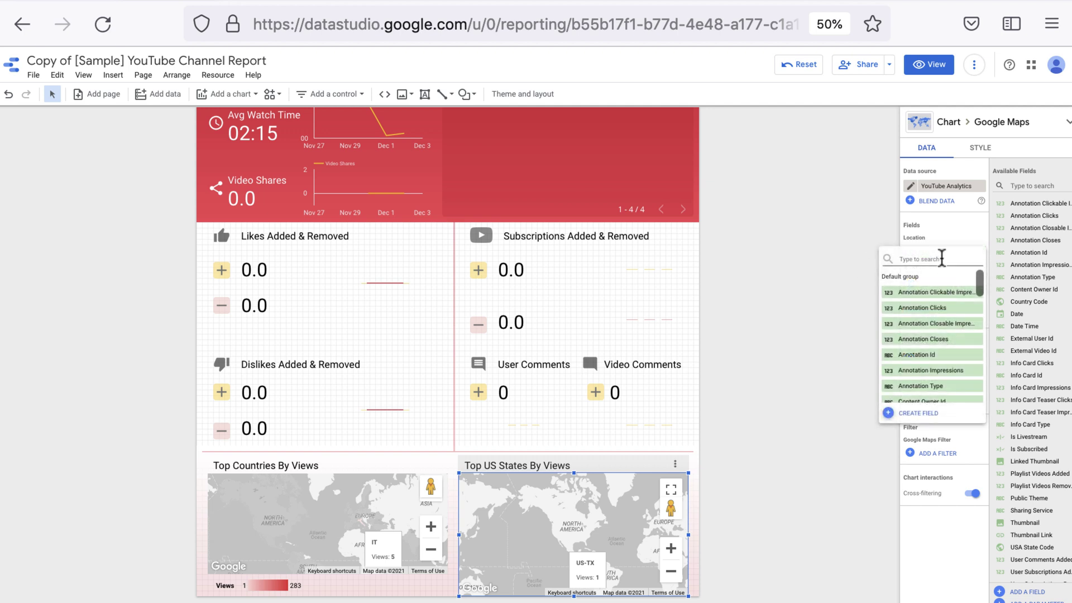
type("eu")
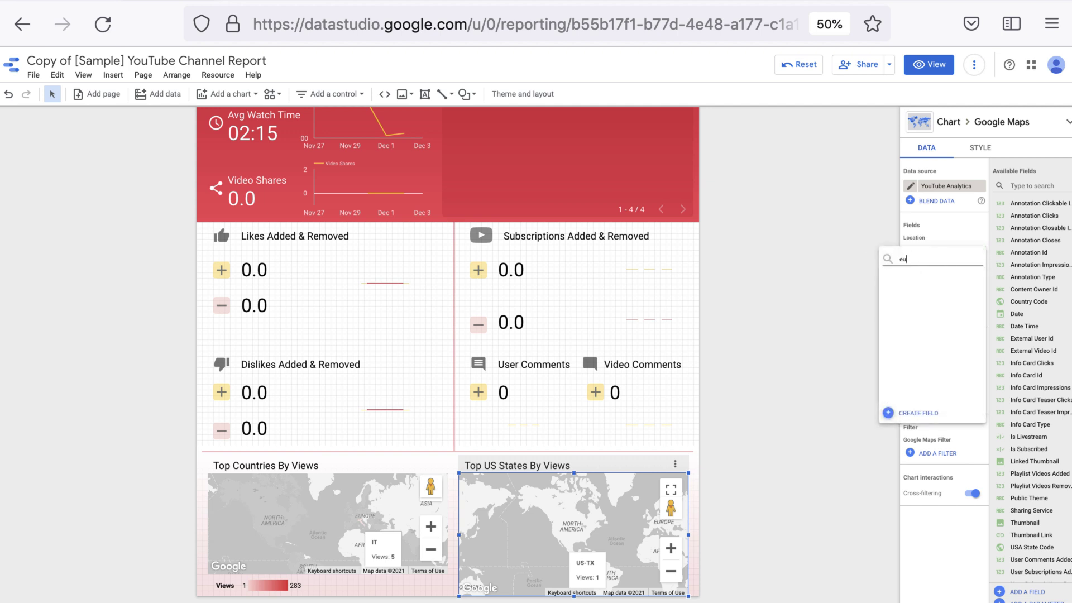
key("BackSpace")
key("BackSpace")
scroll(942, 322, "down", 1)
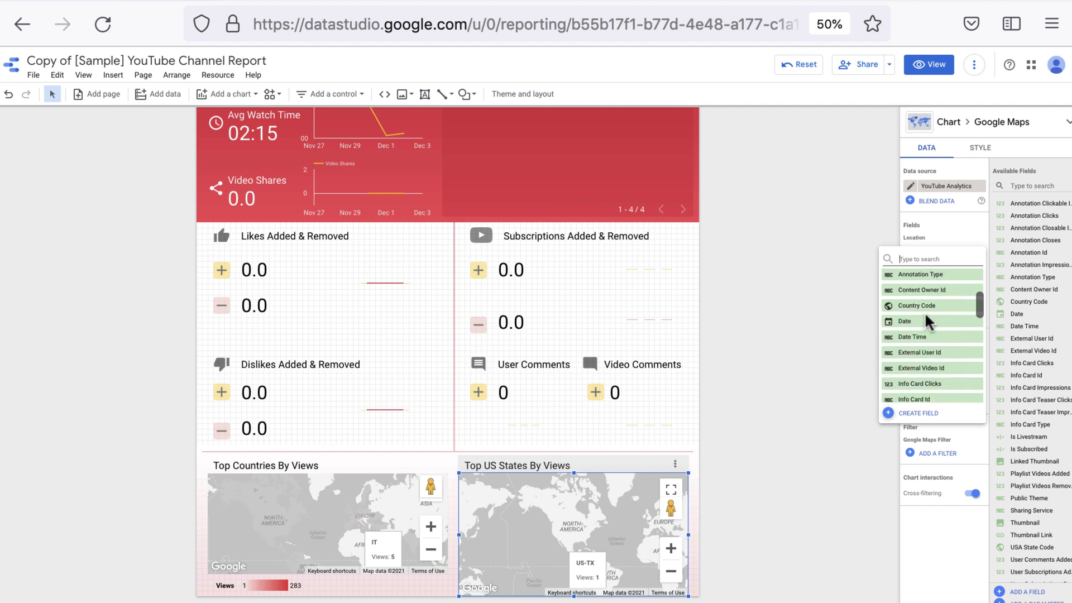
scroll(962, 335, "down", 6)
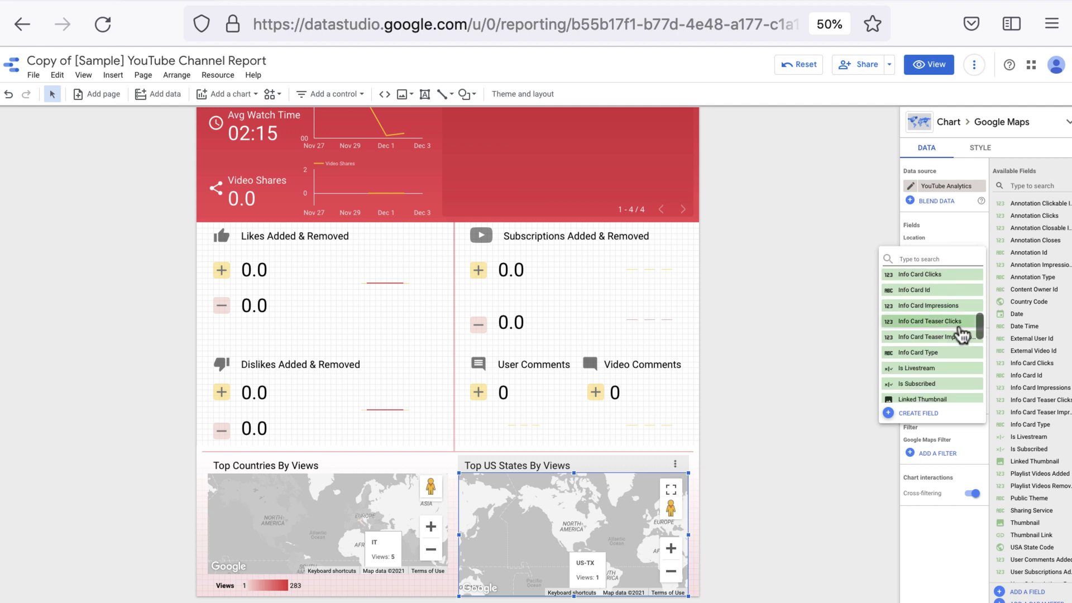
scroll(962, 335, "down", 5)
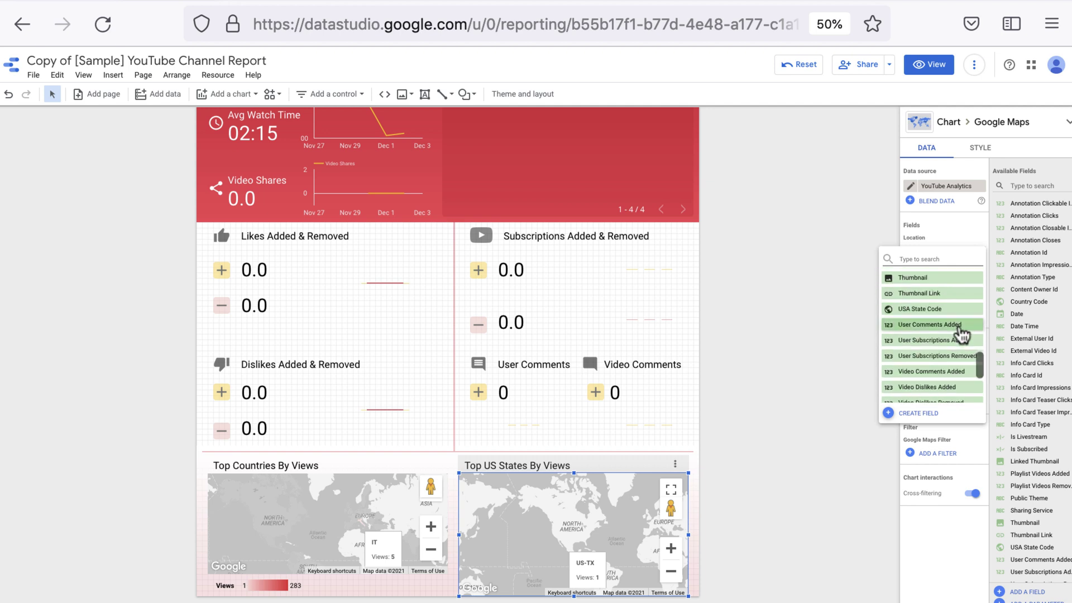
scroll(958, 322, "down", 4)
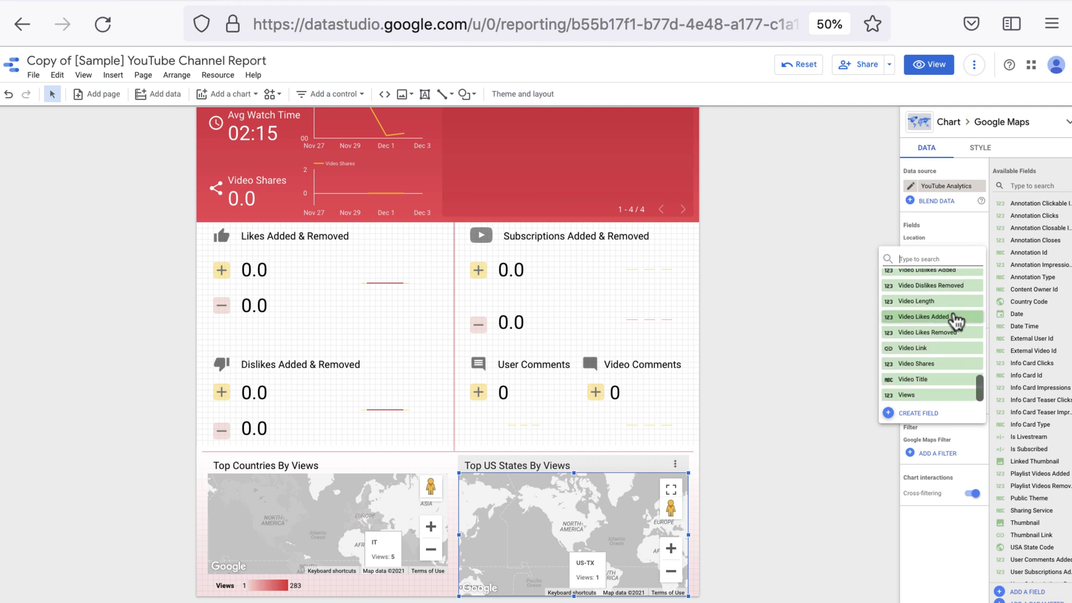
scroll(956, 321, "up", 15)
scroll(956, 321, "down", 4)
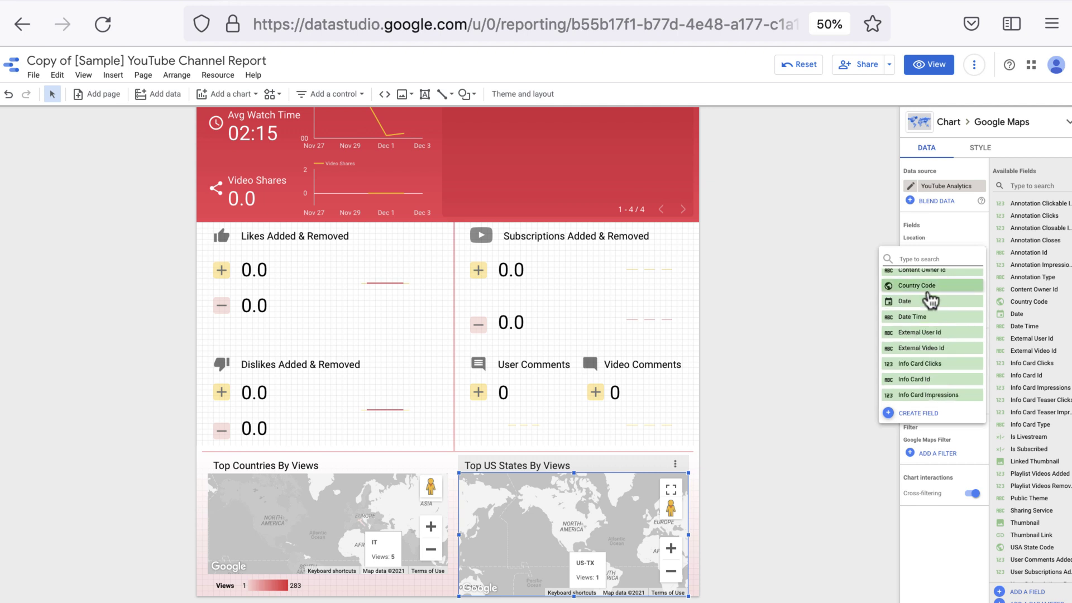
left_click(929, 287)
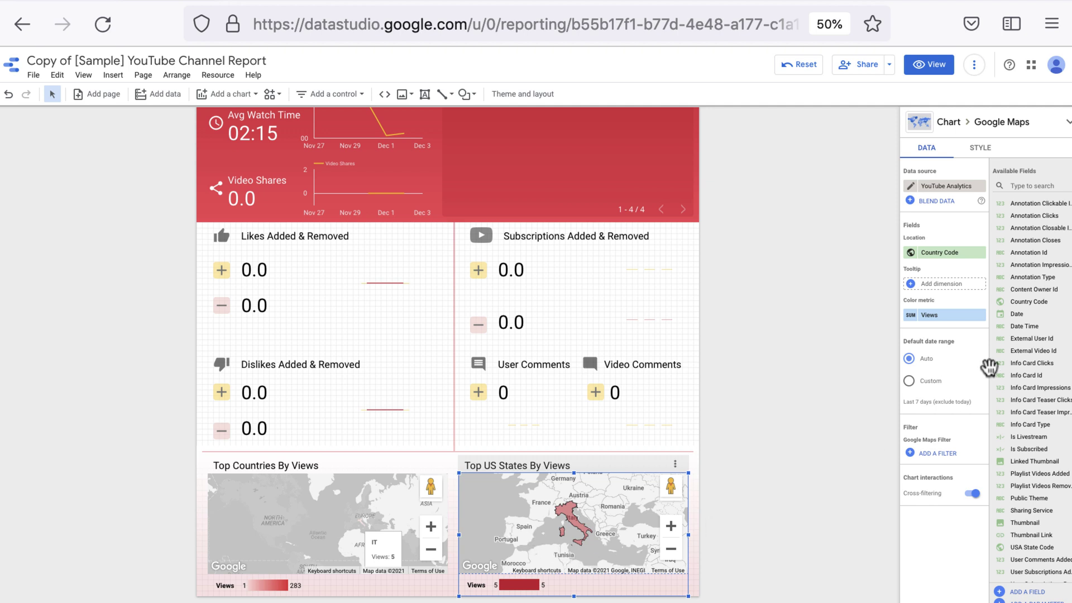
scroll(952, 256, "down", 1)
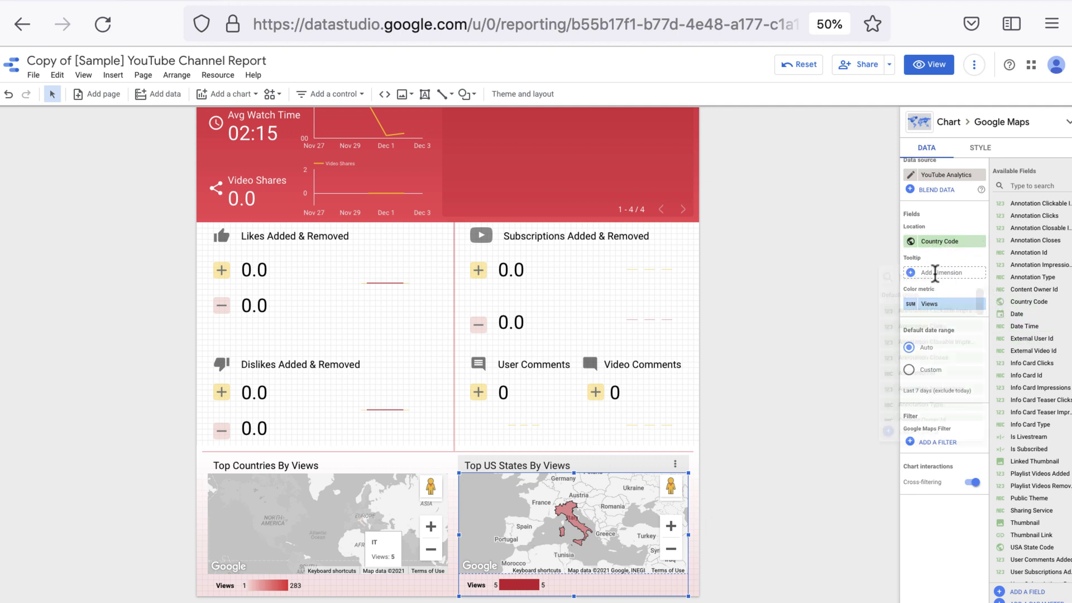
left_click(935, 273)
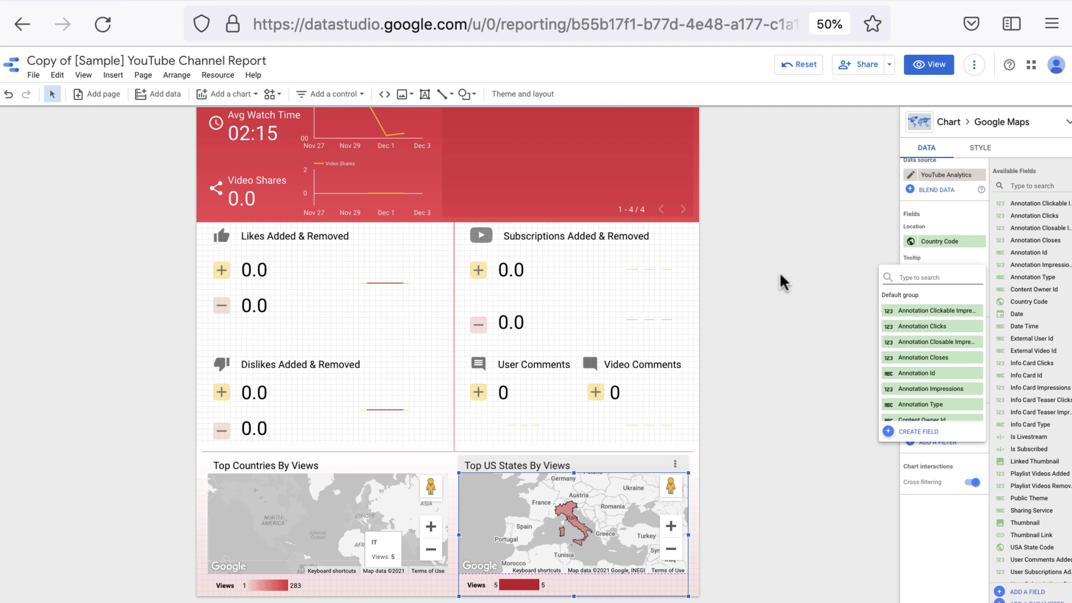
left_click(801, 297)
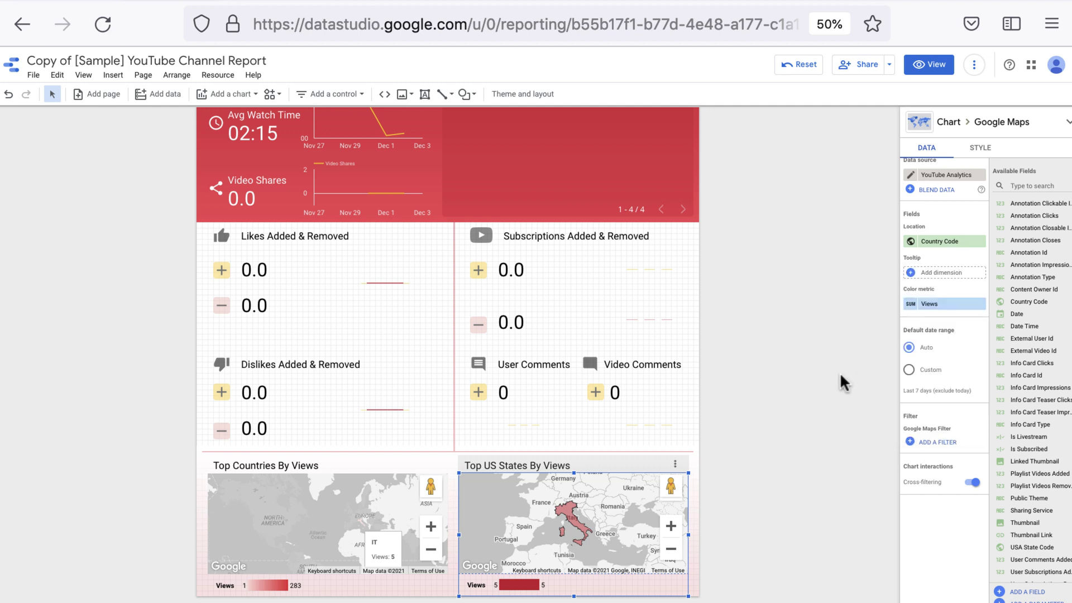
- Set the Country Code field's geo type to Continent in the Top US States By Views map and inspect the map
left_click(907, 240)
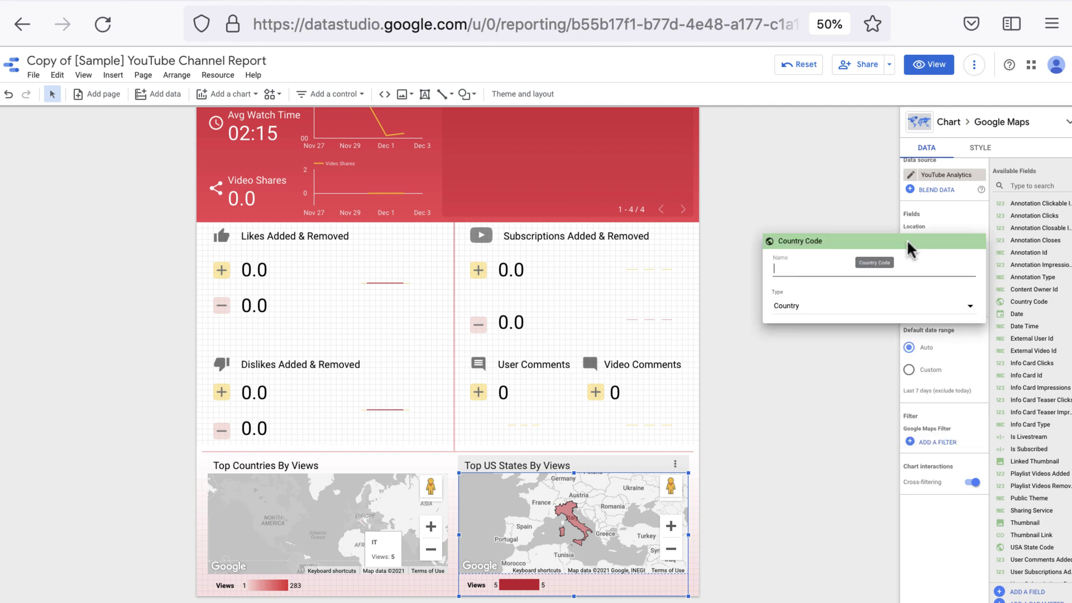
left_click(826, 304)
mouse_move(837, 388)
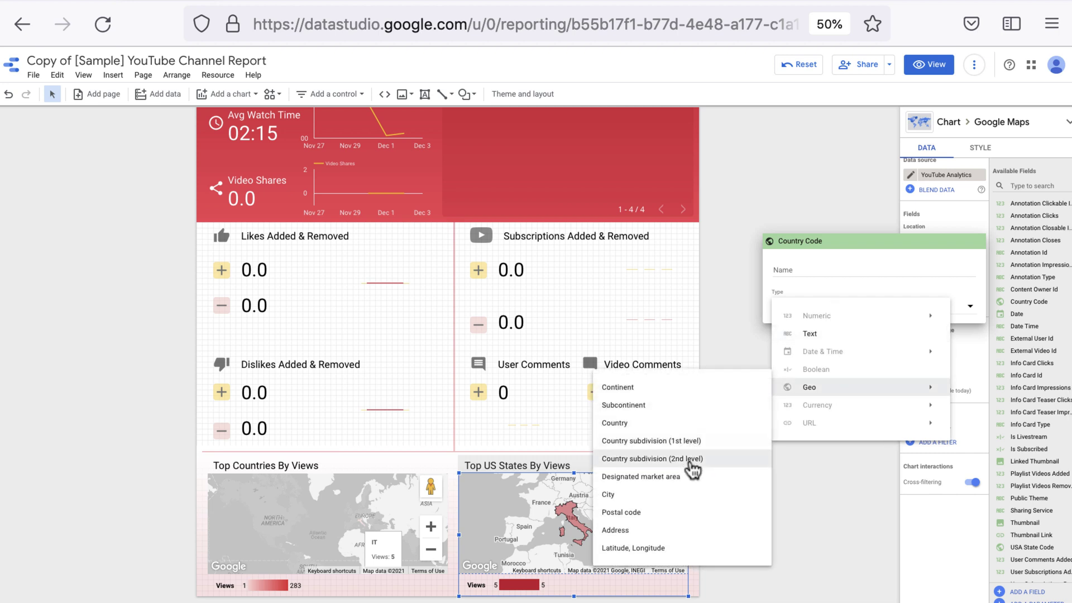
left_click(666, 387)
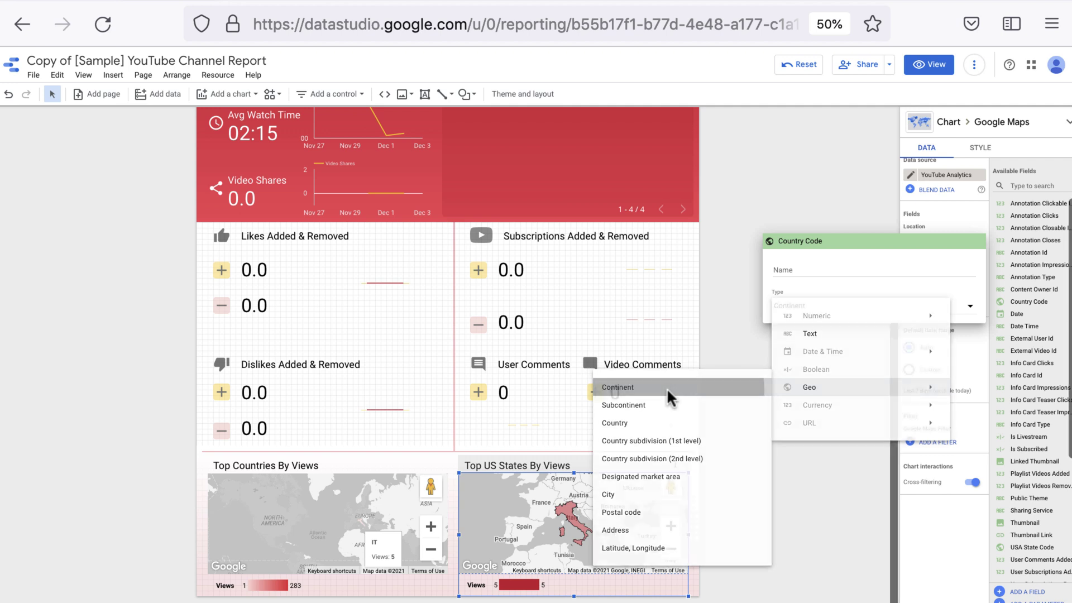
left_click(777, 533)
left_click(671, 561)
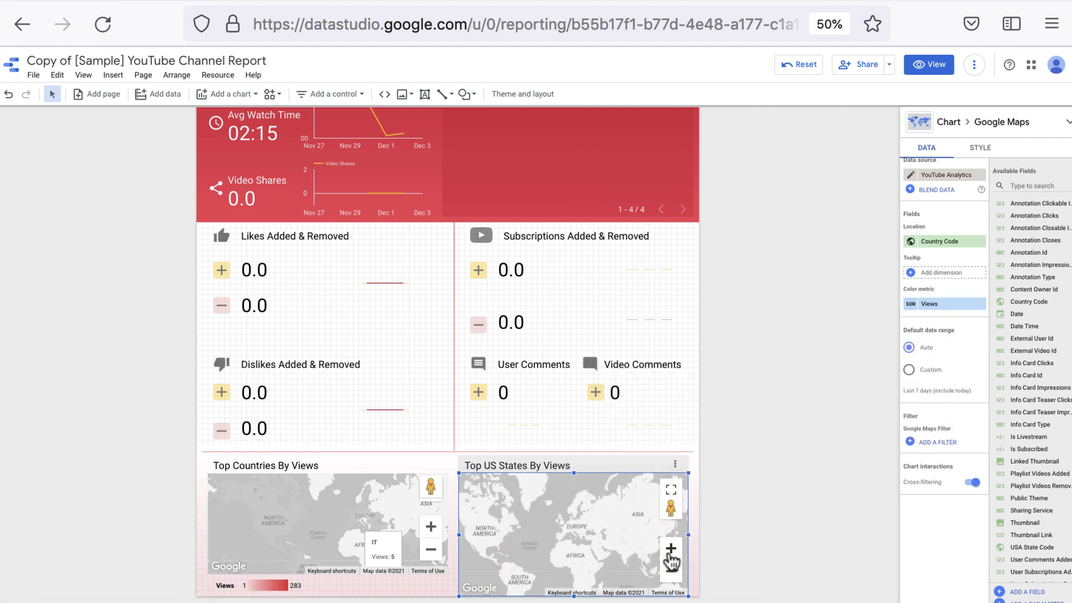
left_click(671, 552)
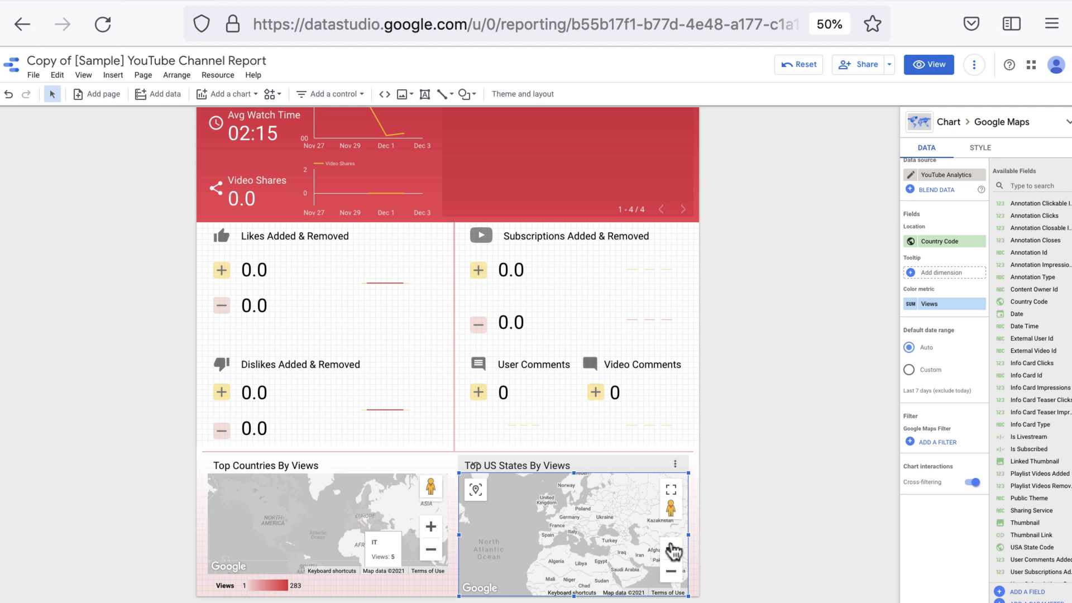
left_click(672, 572)
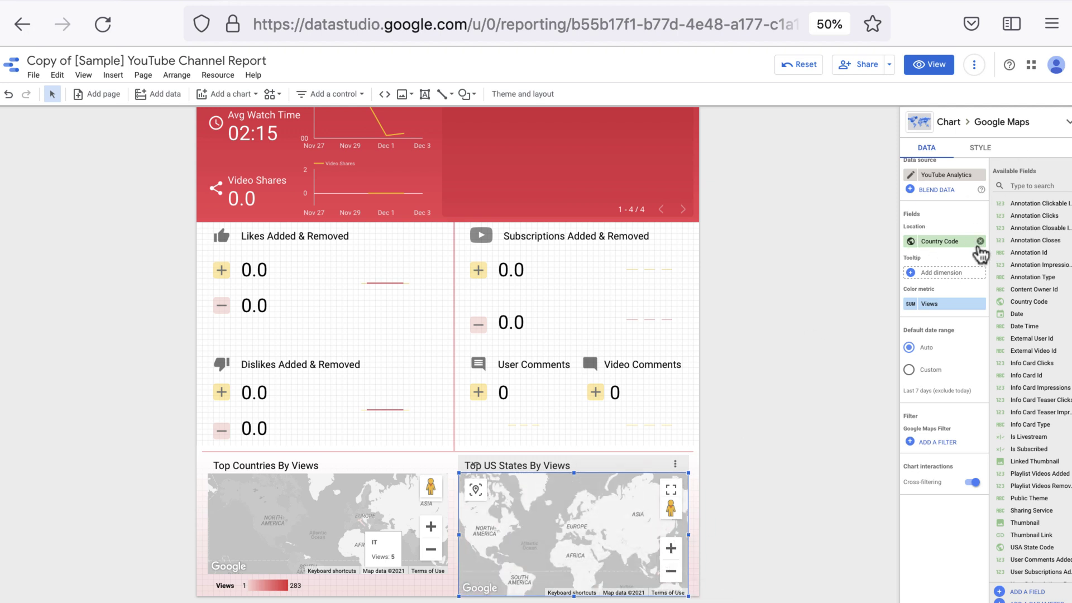
- Preview the report in view mode, choose the CursoGoogleAds.Online channel in the data control, and return to editing
scroll(678, 256, "up", 5)
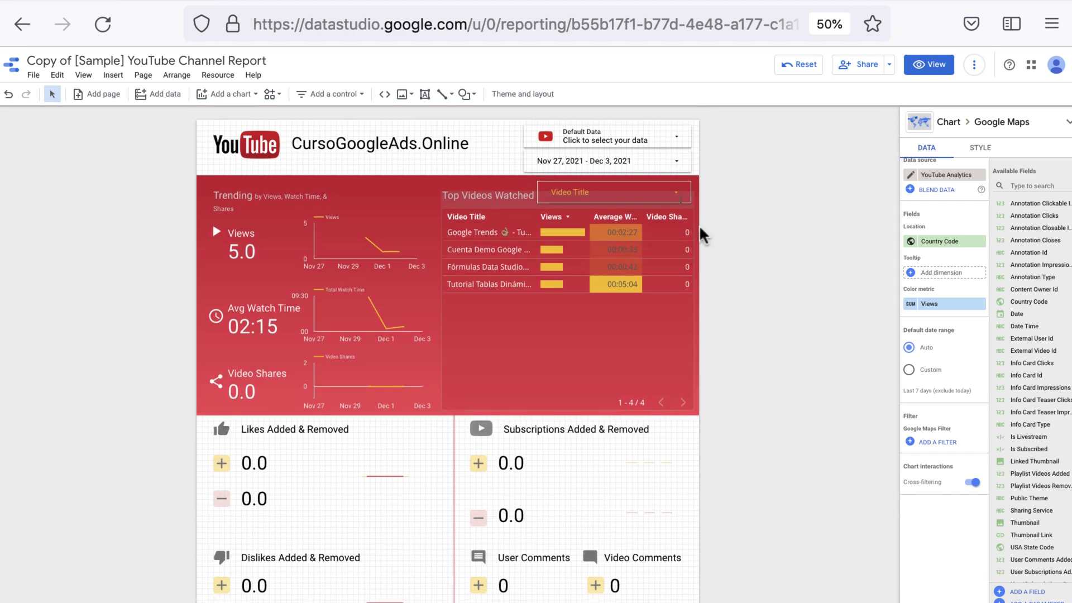
left_click(929, 65)
left_click(735, 119)
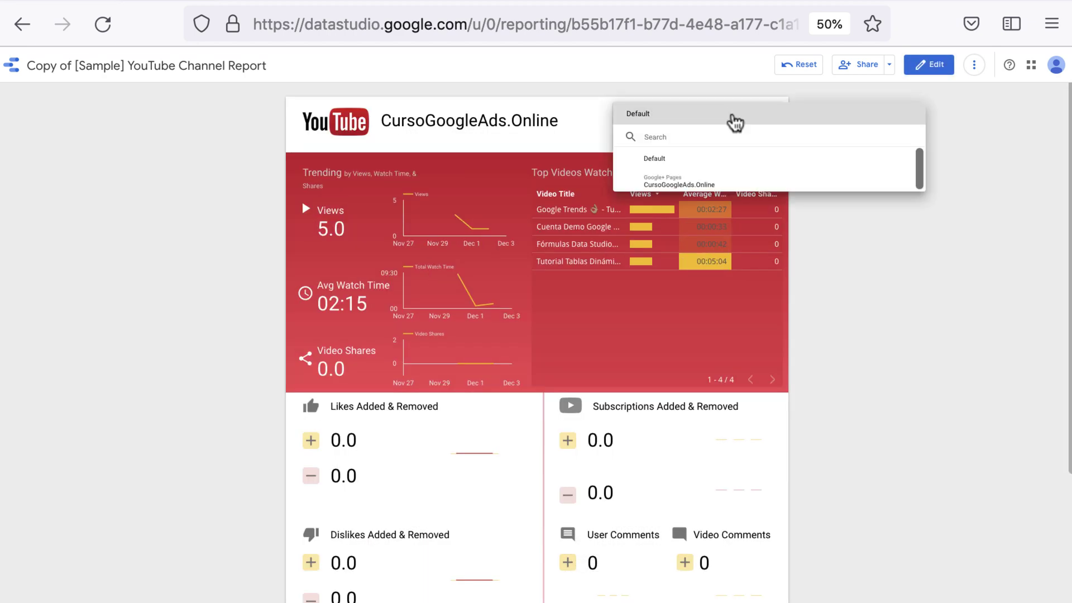
left_click(698, 183)
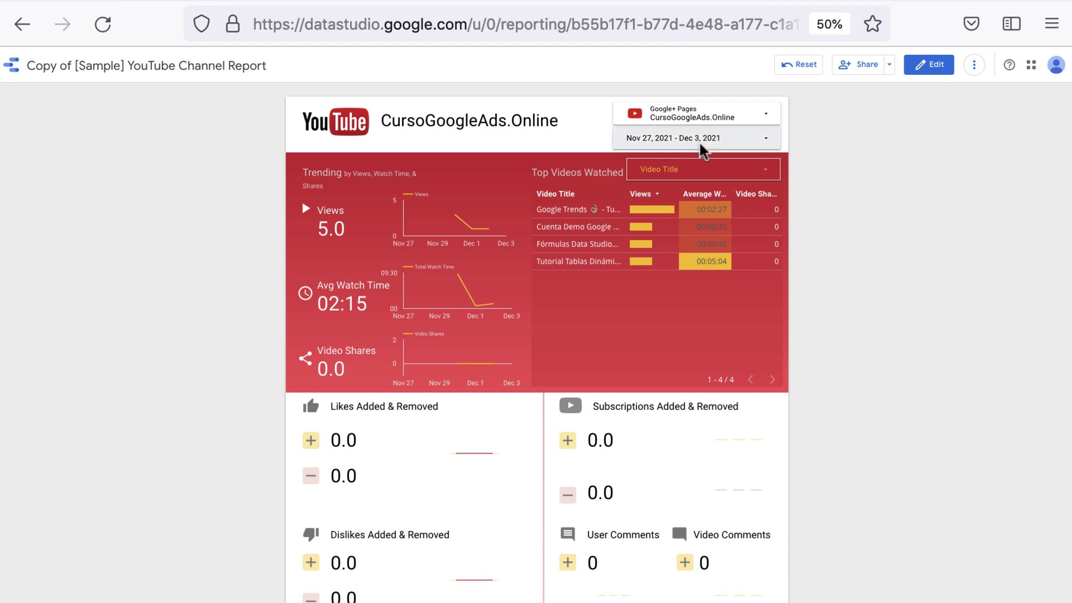
scroll(833, 172, "down", 3)
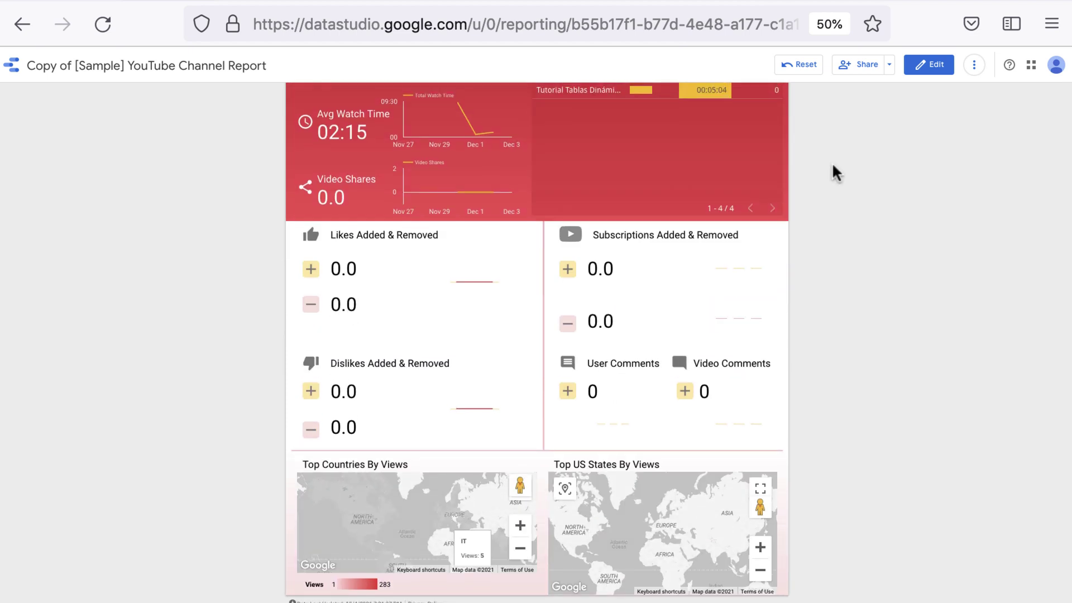
scroll(831, 165, "up", 3)
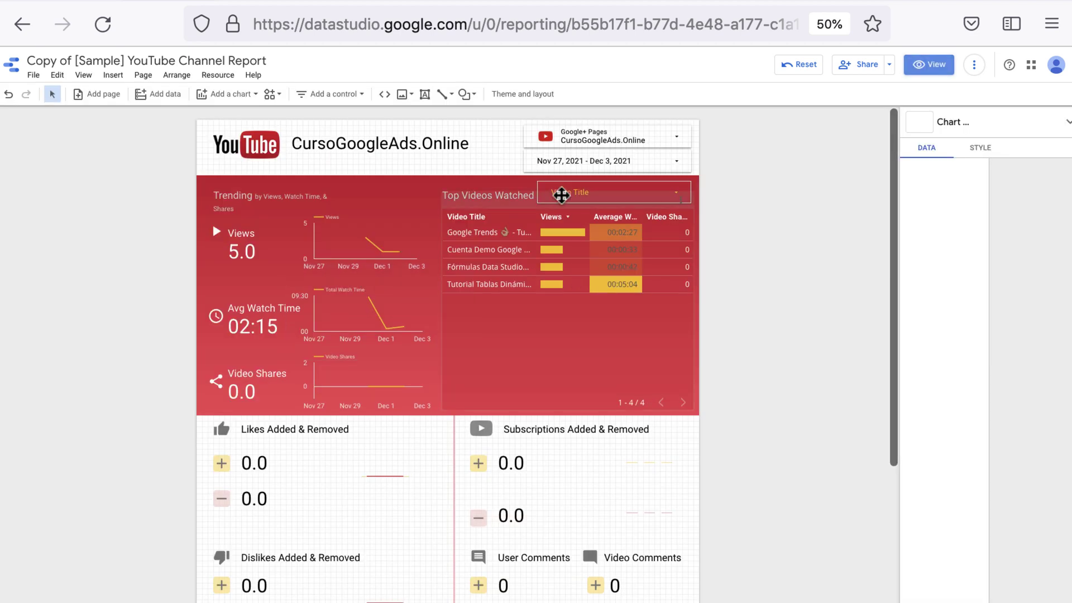
- Set the date range control's default date range to Last 30 days, excluding today, and preview the report in view mode
left_click(574, 168)
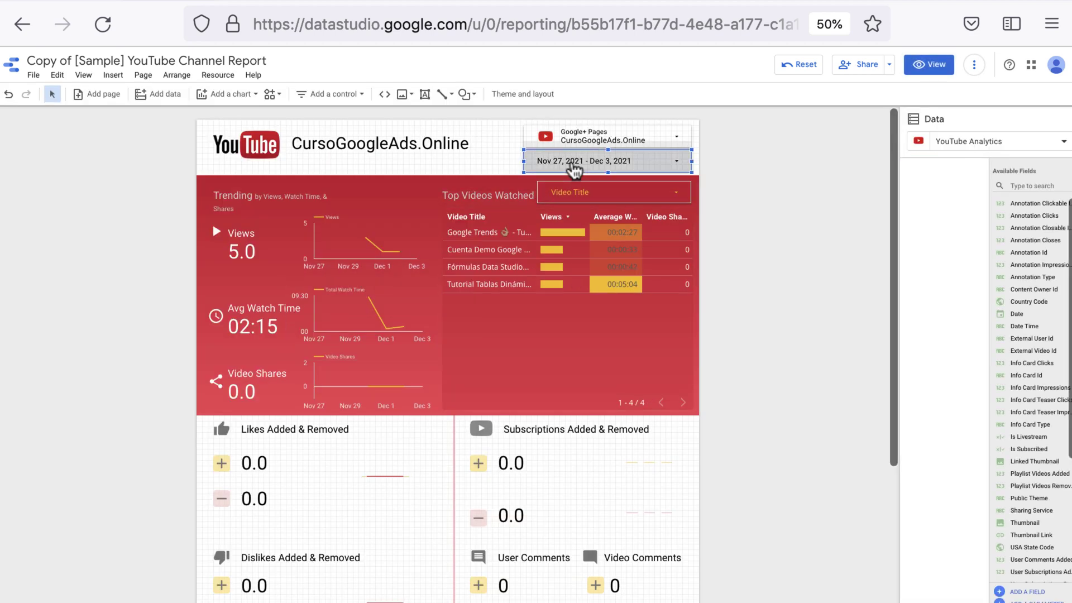
left_click(574, 167)
left_click(652, 168)
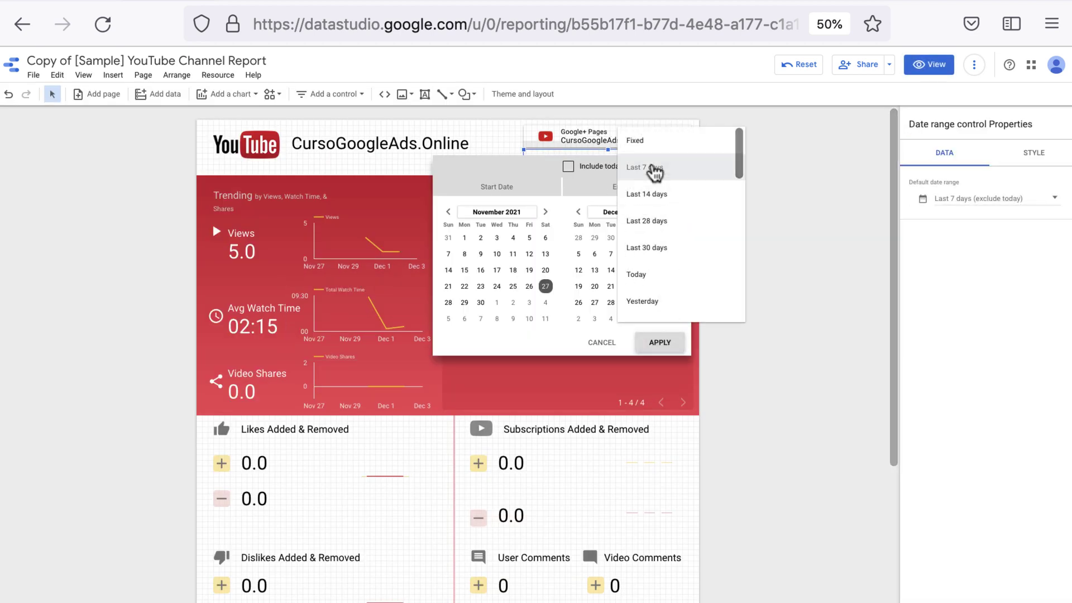
left_click(957, 199)
left_click(960, 200)
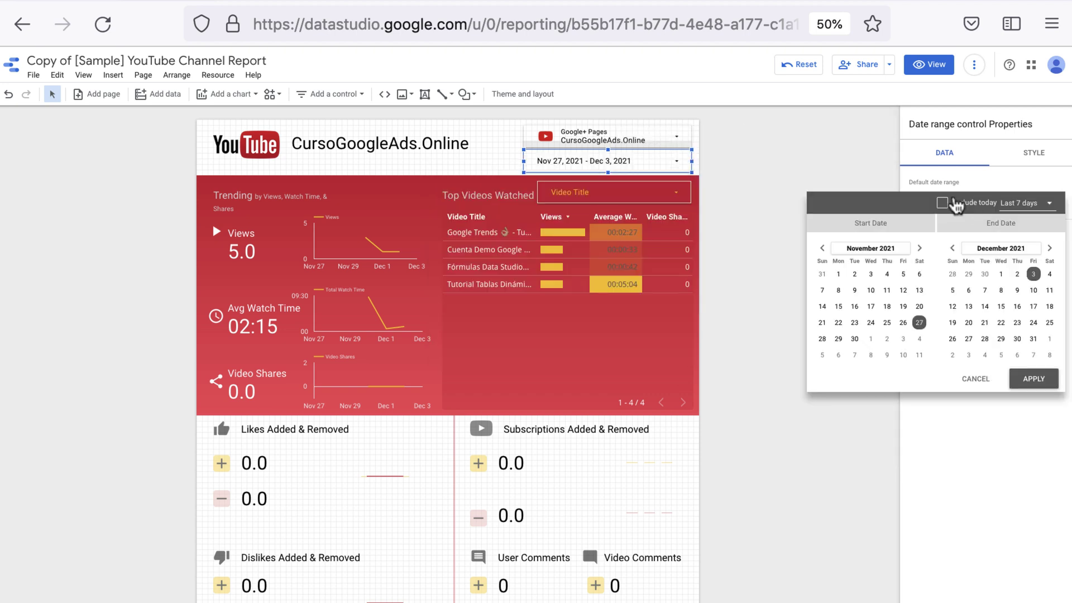
left_click(1010, 211)
scroll(990, 301, "down", 5)
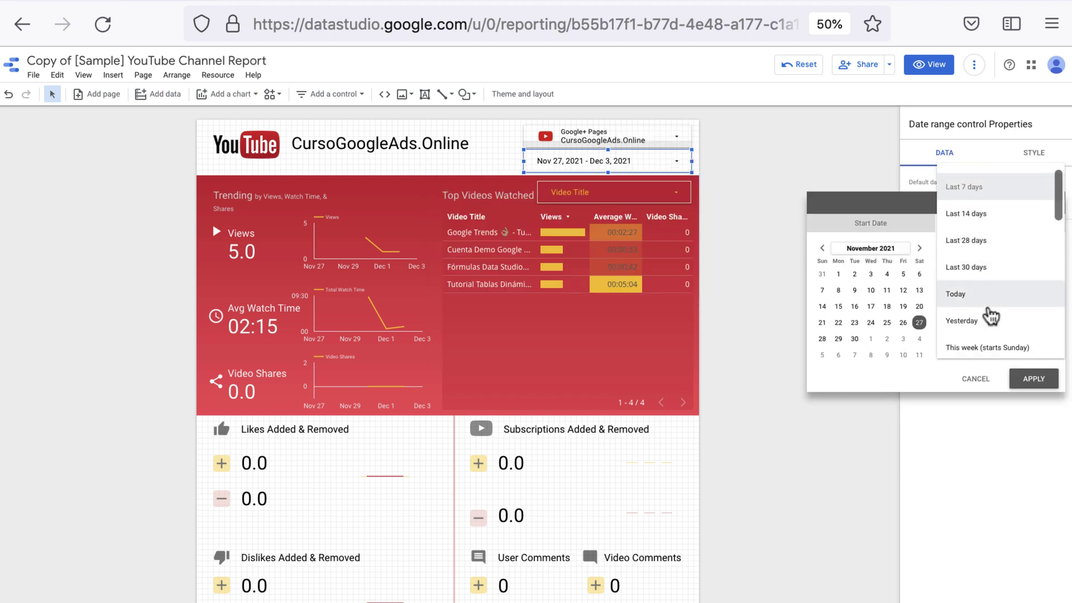
scroll(991, 316, "down", 1)
scroll(989, 312, "up", 5)
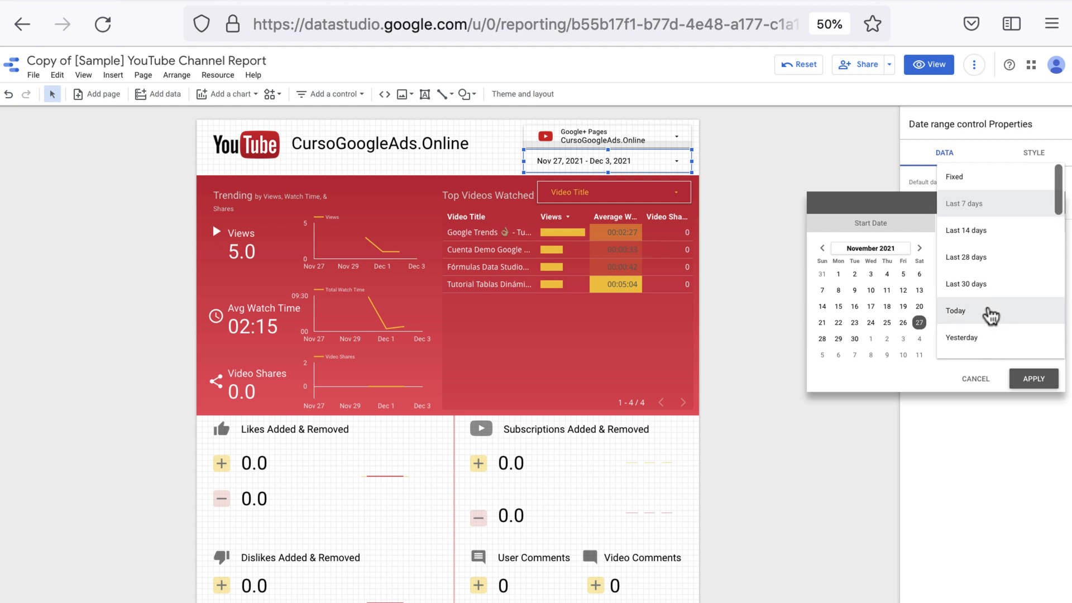
left_click(981, 285)
left_click(1040, 383)
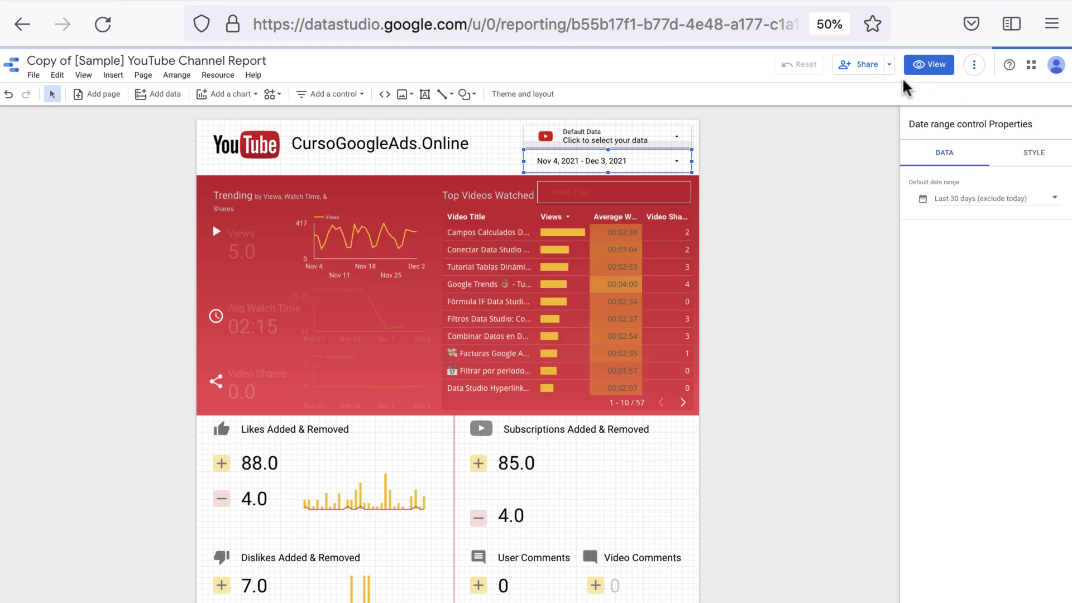
scroll(849, 254, "down", 5)
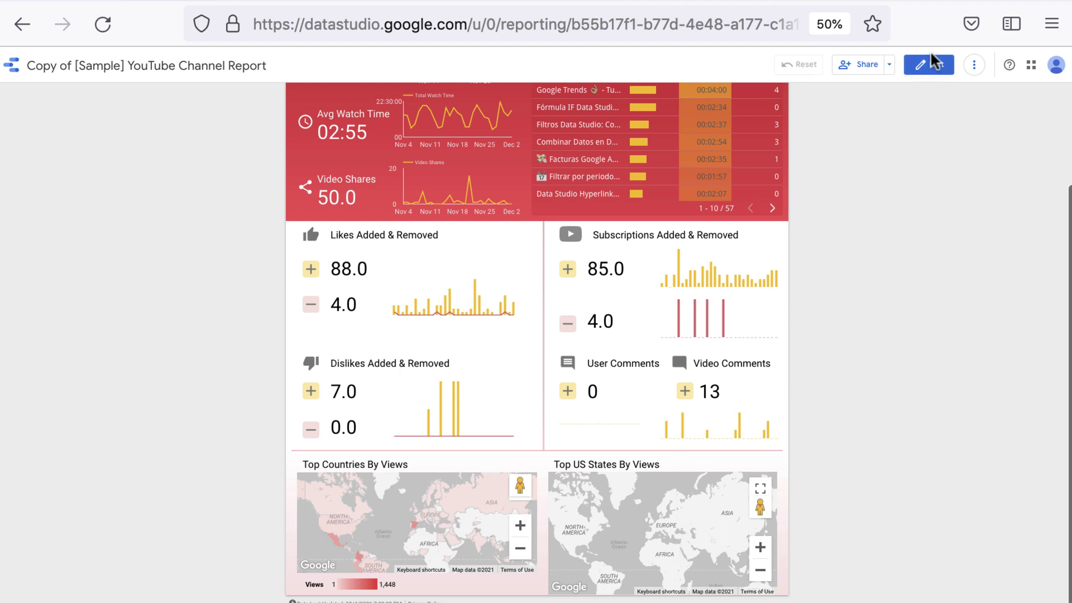
left_click(930, 72)
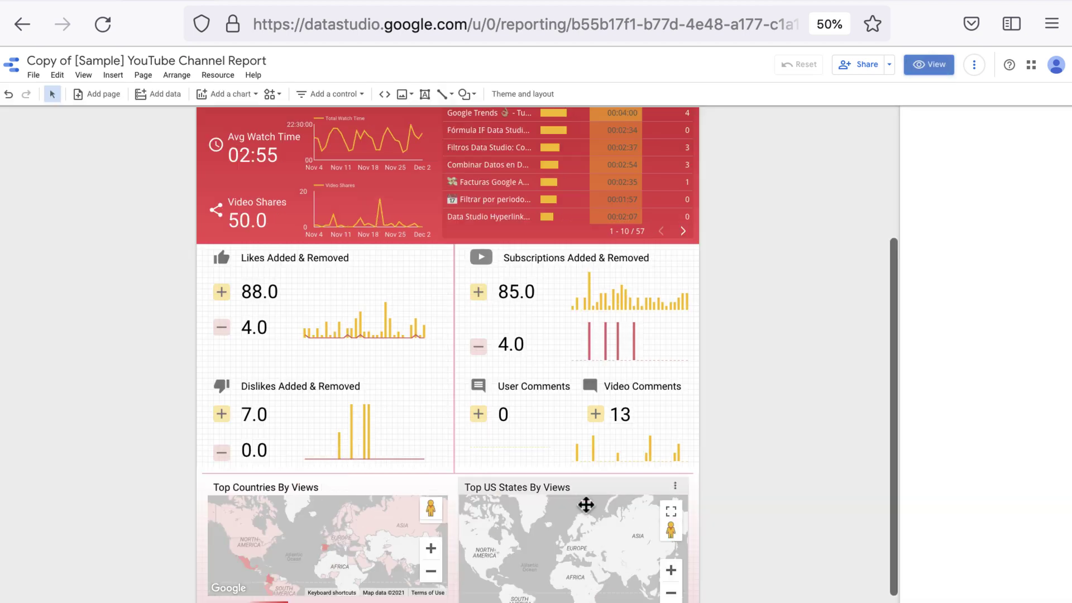
- Delete the Top US States By Views map and insert a new Google Maps chart under the same title
left_click(498, 488)
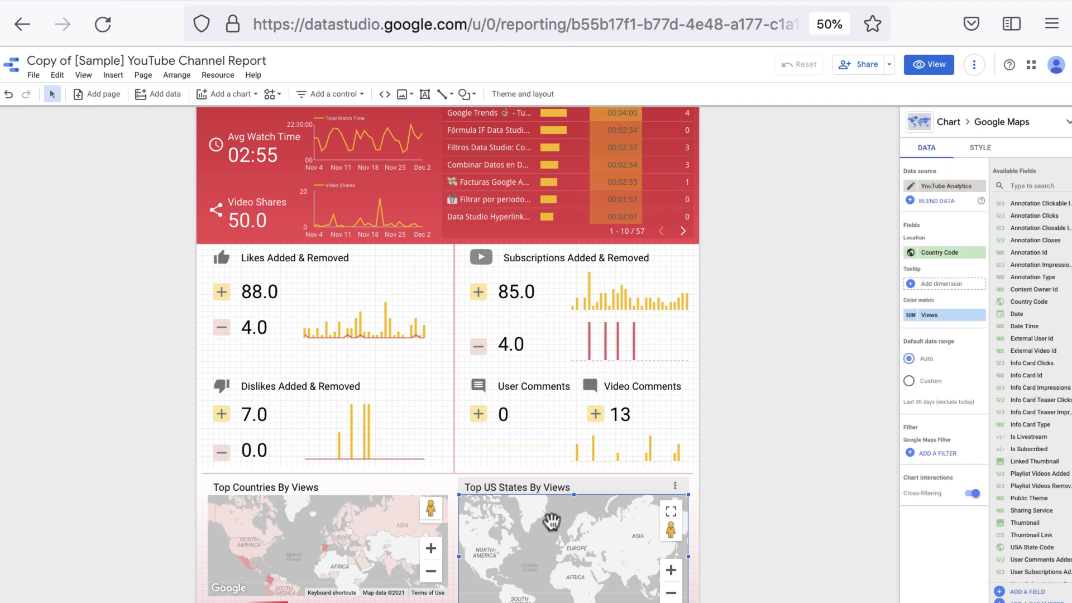
key("Delete")
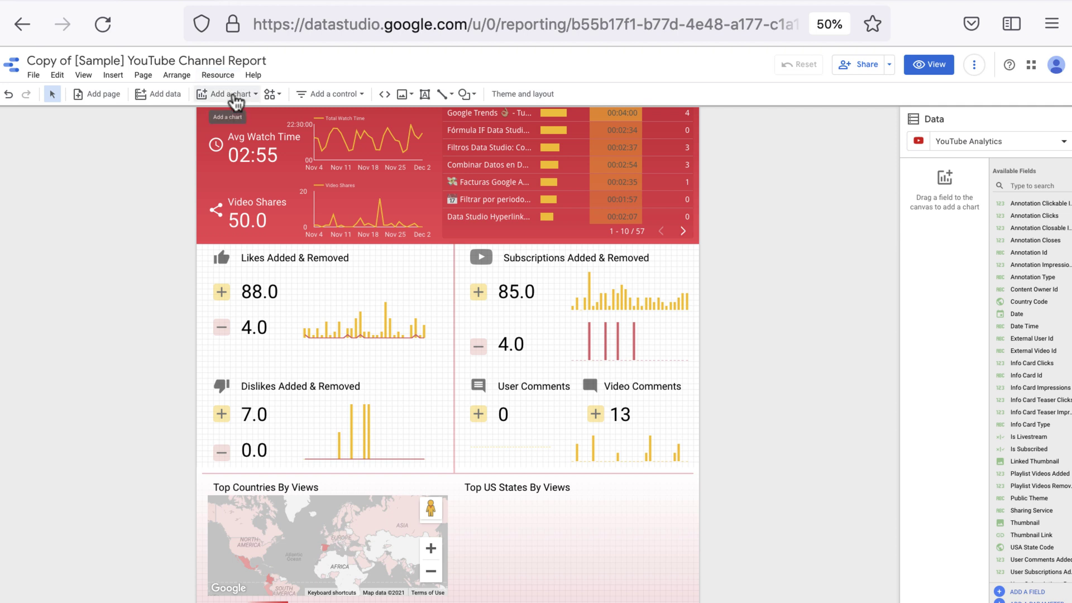
left_click(235, 95)
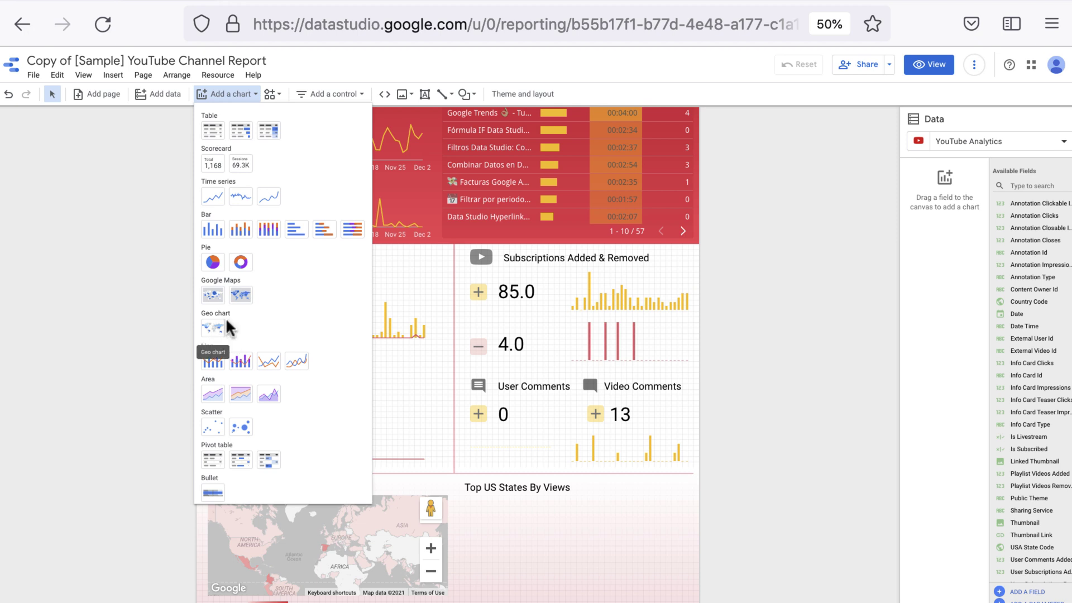
left_click(240, 307)
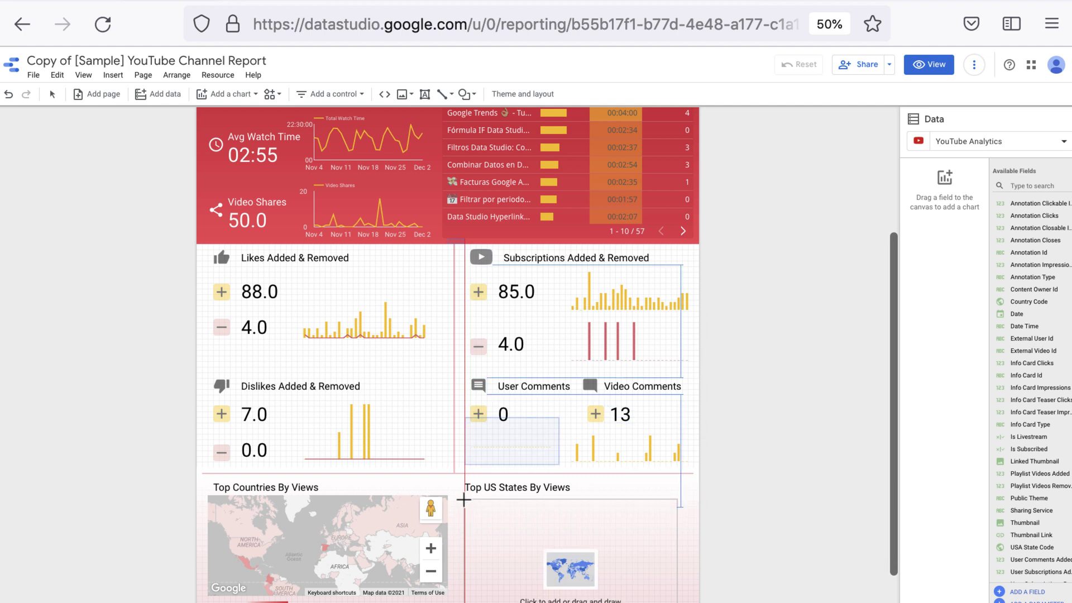
left_click(464, 498)
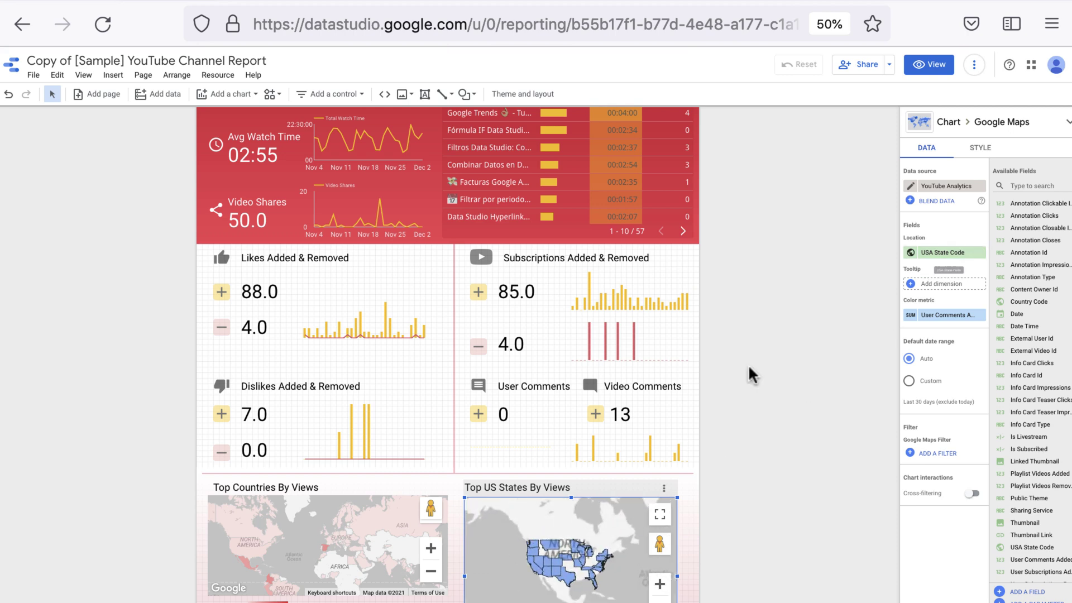
- Convert the new map to a Geo chart and set its geo dimension to Country Code
left_click(918, 122)
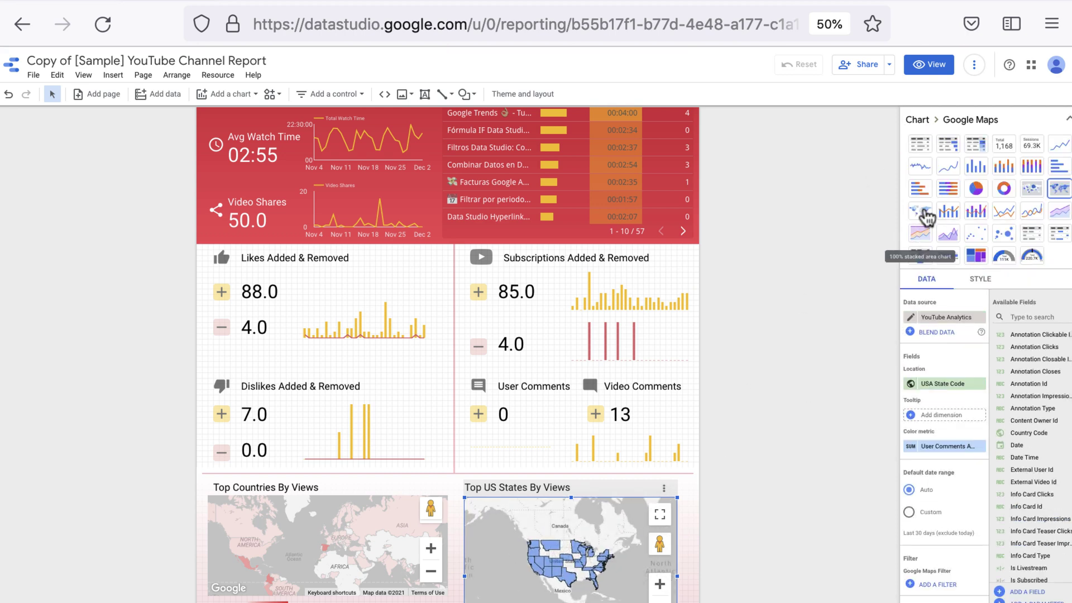
left_click(920, 211)
scroll(557, 540, "down", 1)
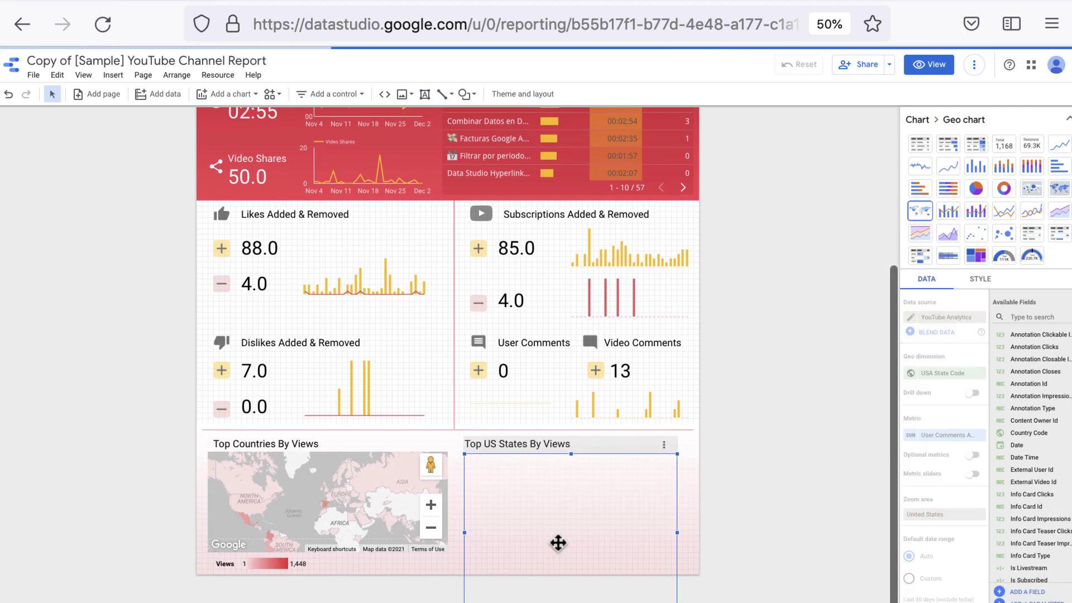
left_click(956, 374)
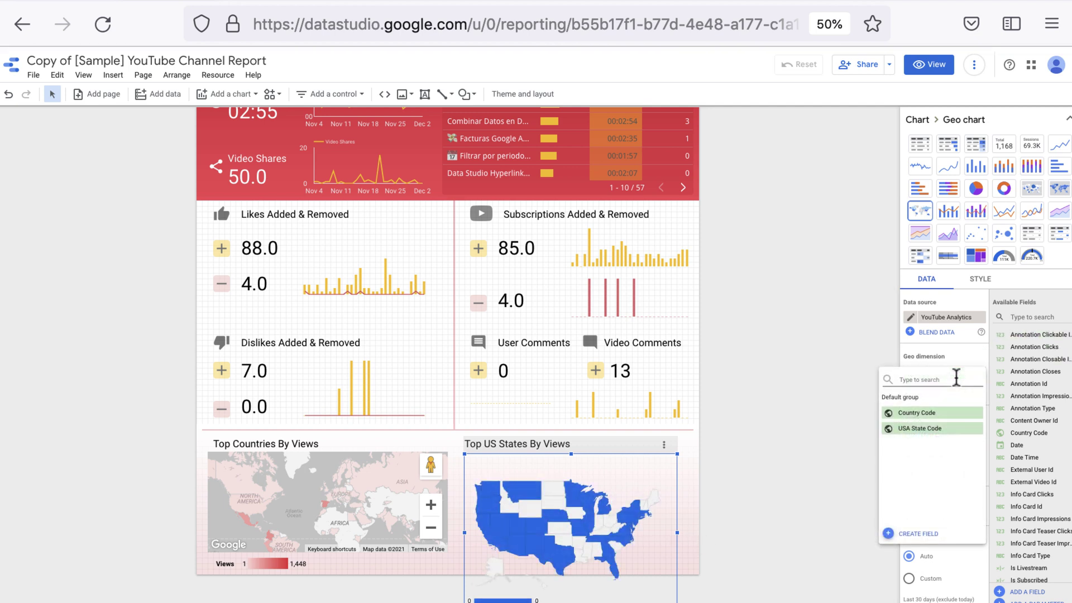
left_click(928, 414)
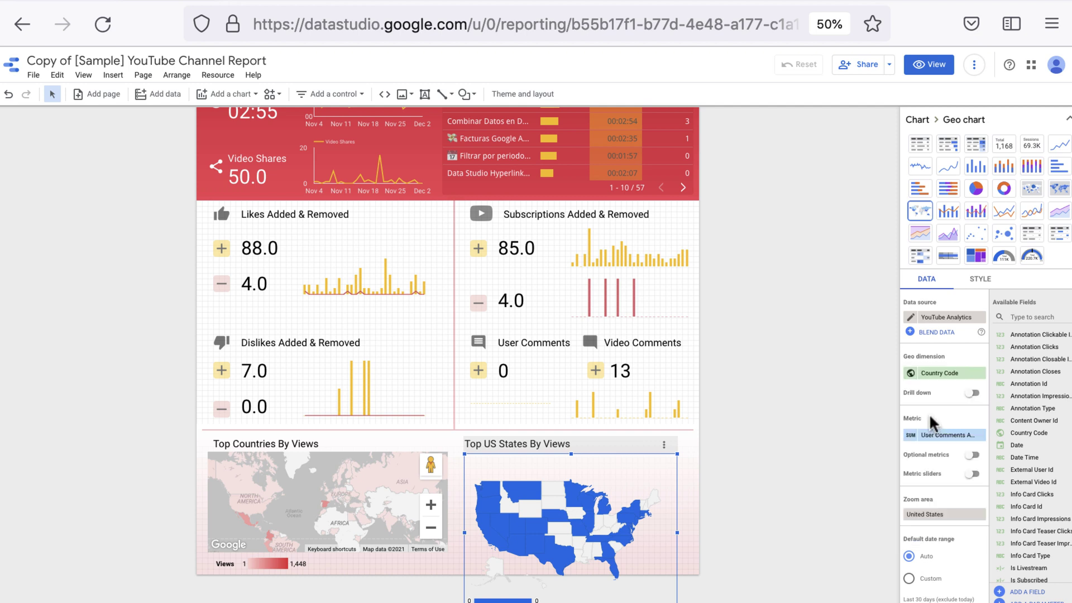
left_click_drag(629, 596, 658, 593)
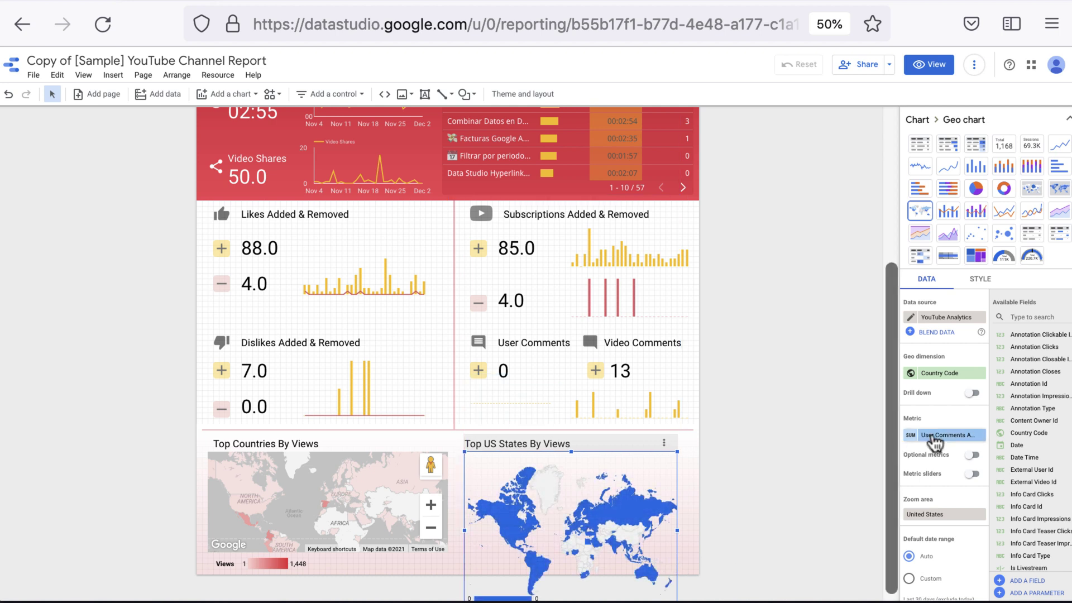
- Set the geo chart's zoom area to South America
left_click(947, 520)
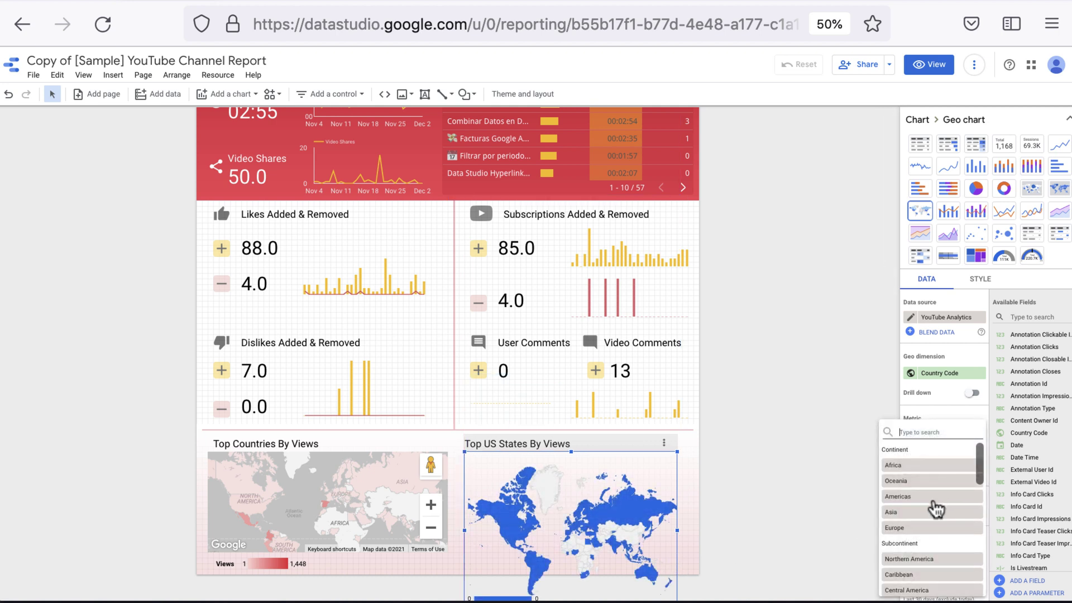
scroll(936, 509, "down", 2)
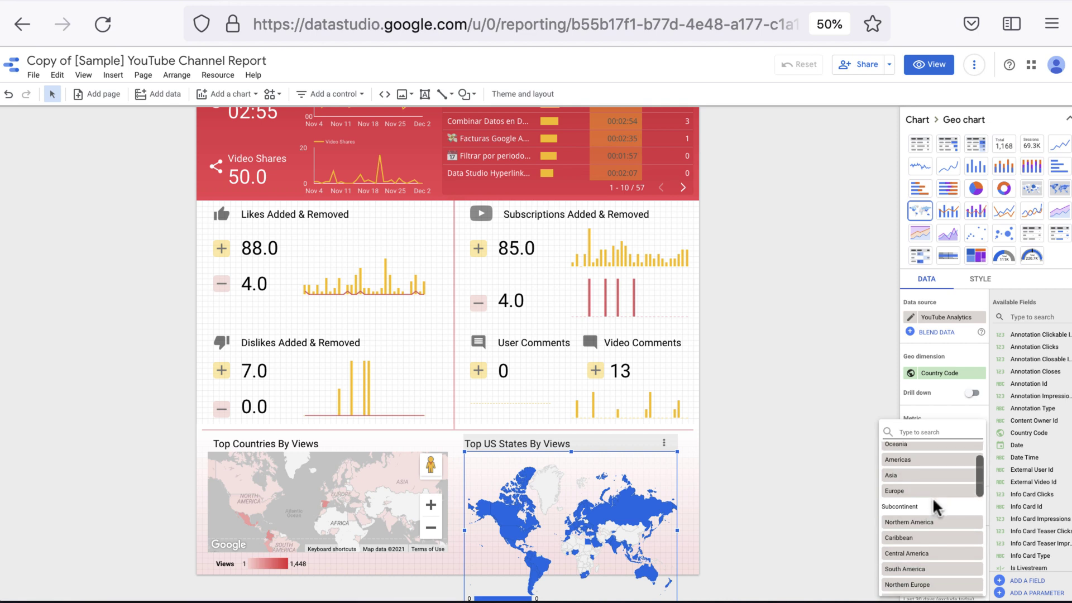
scroll(936, 508, "down", 2)
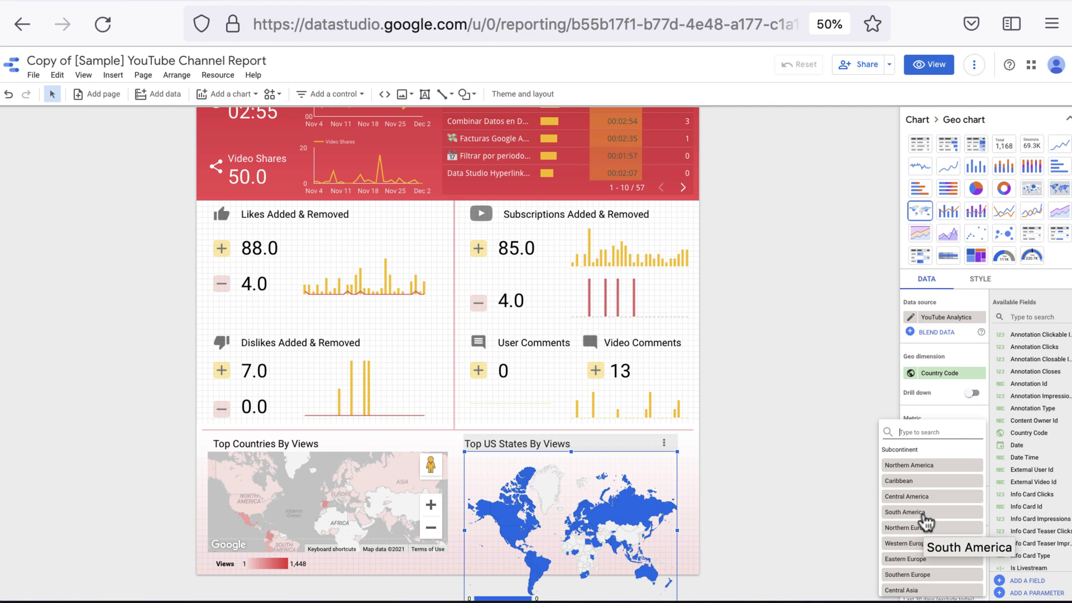
left_click(922, 514)
mouse_move(580, 508)
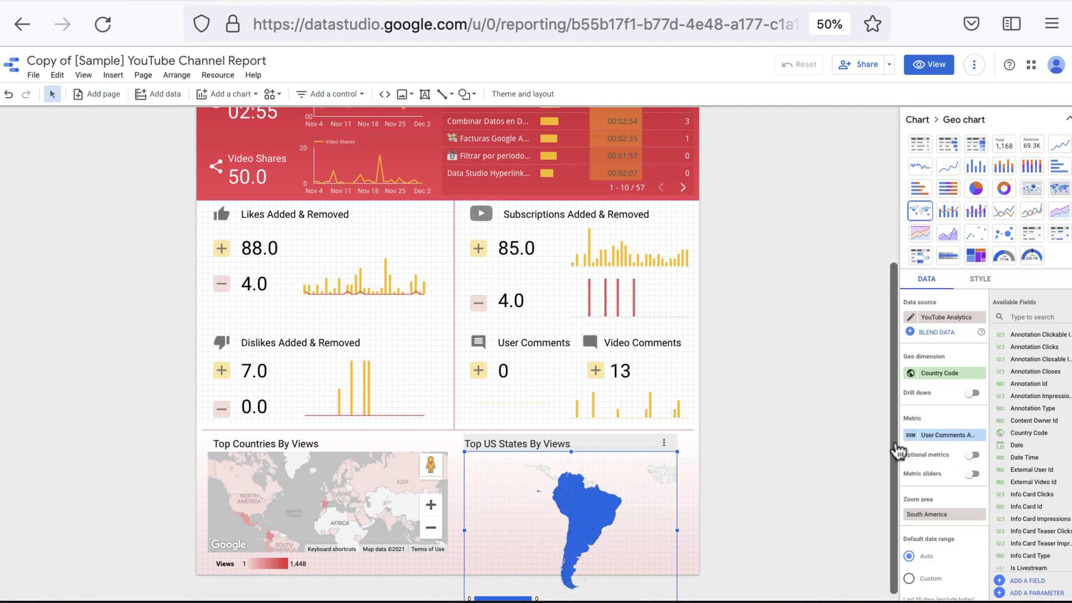
- Set the geo chart's metric to User Subscriptions Added and reduce the chart's height to fit inside the report page
left_click(949, 436)
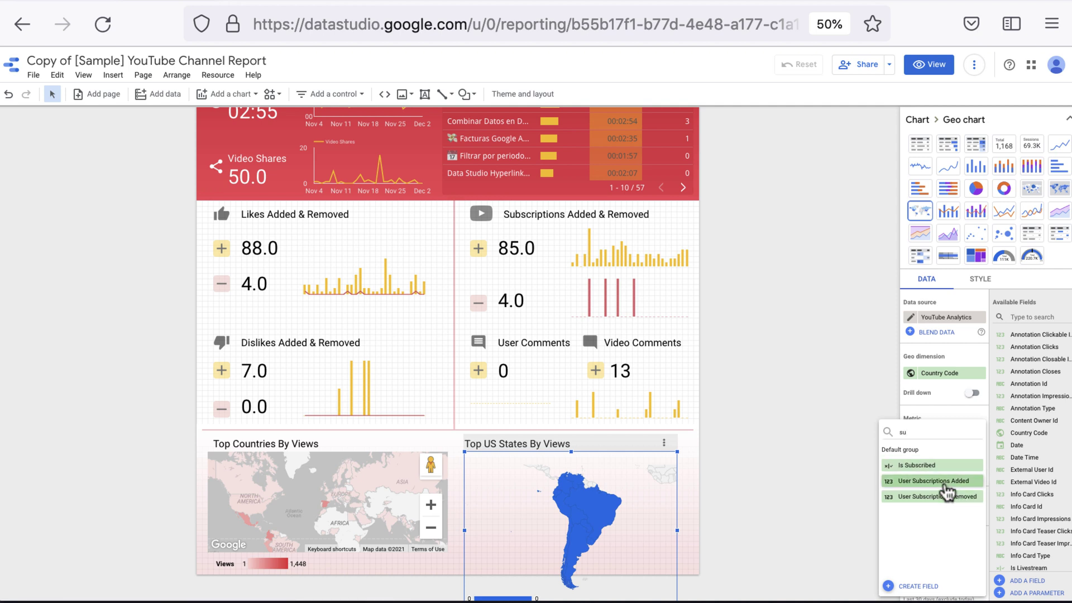
left_click(945, 485)
scroll(722, 531, "down", 1)
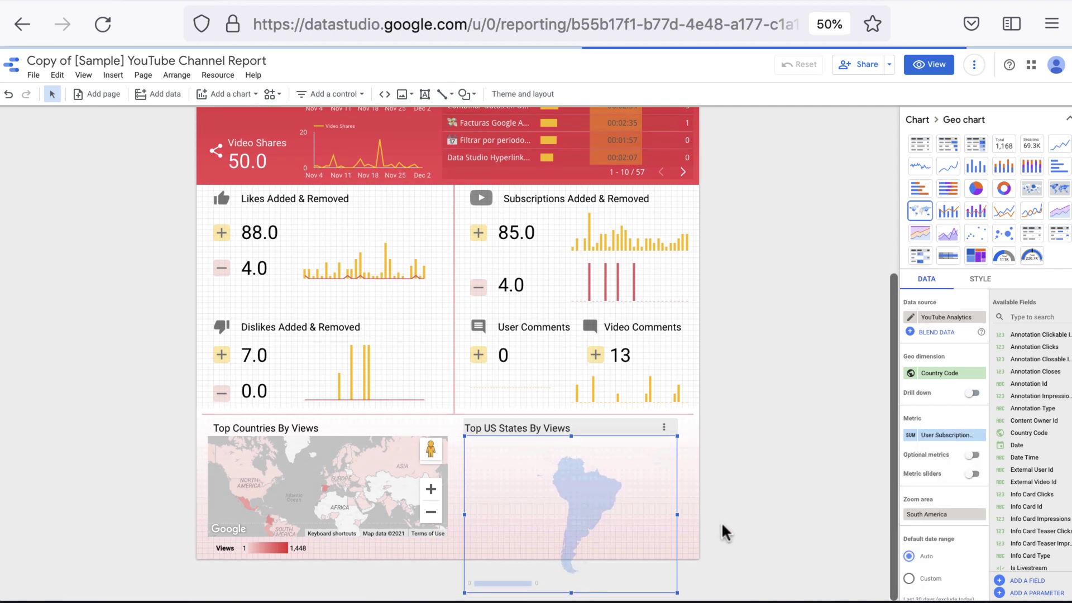
scroll(720, 536, "up", 1)
left_click_drag(676, 598, 677, 548)
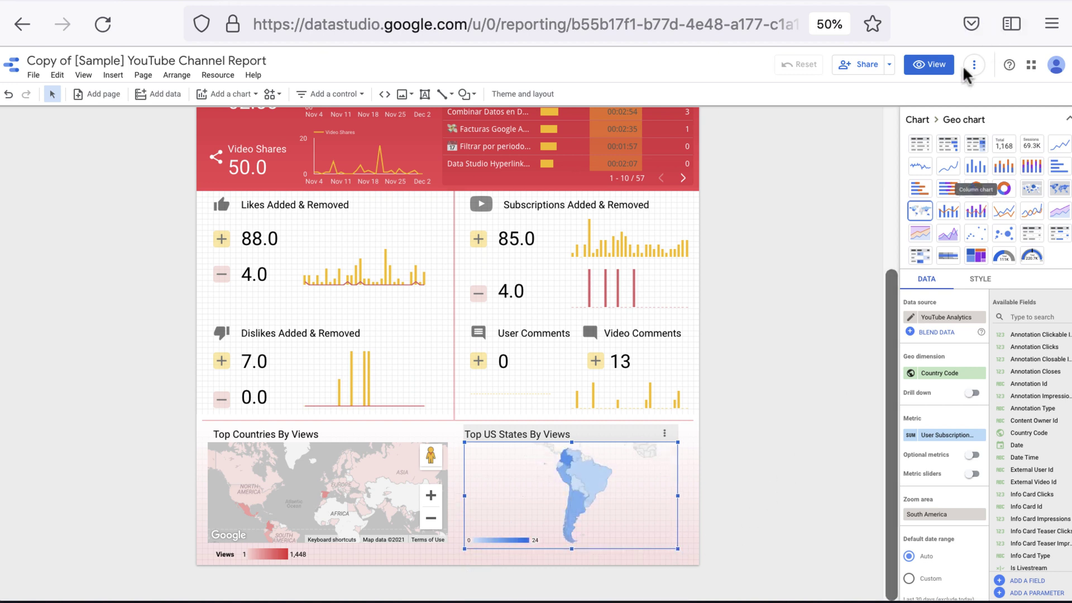
- Preview the report in view mode and inspect the added subscriptions by country on the South America map
left_click(928, 66)
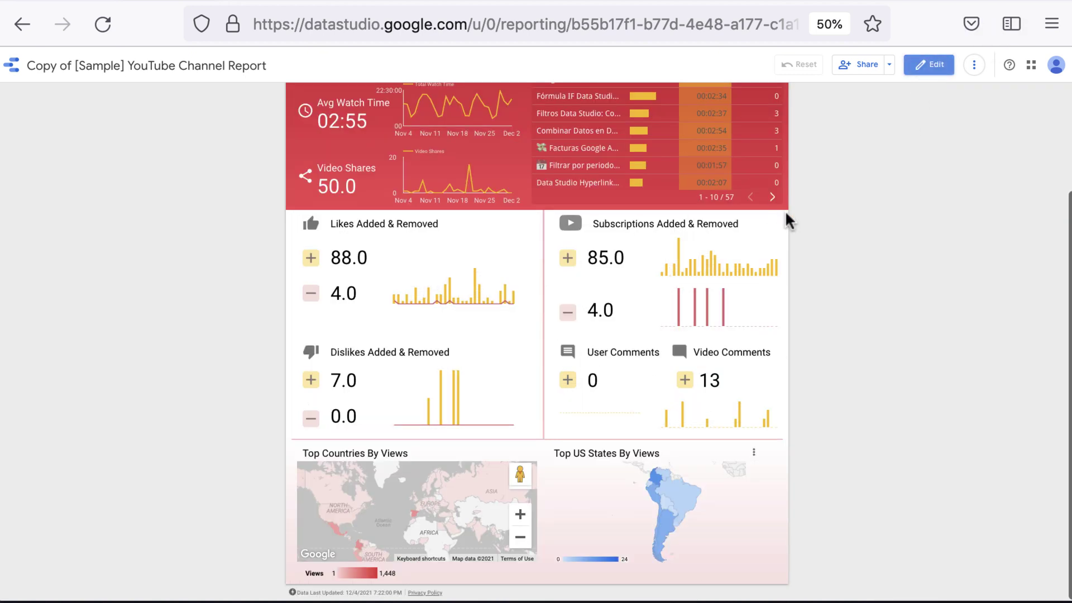
mouse_move(662, 520)
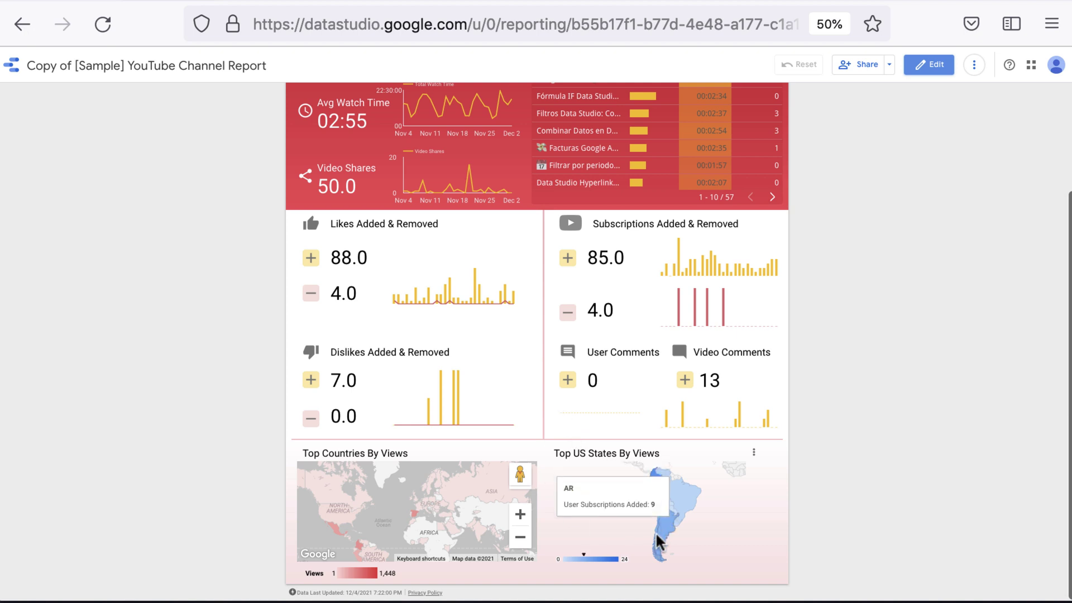
mouse_move(648, 477)
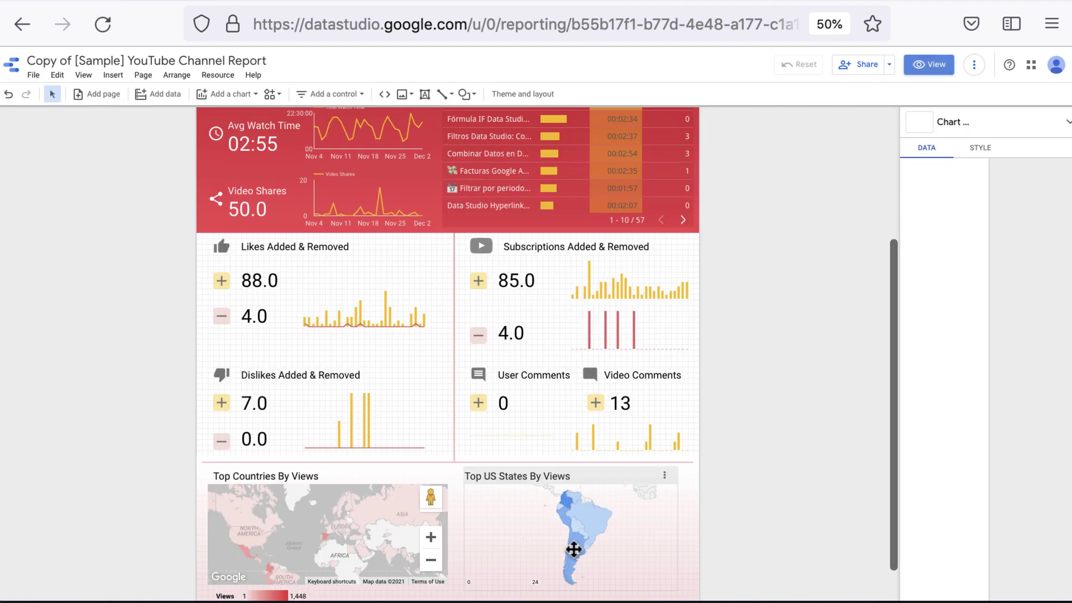
- Move the South America geo chart aside, partly past the page's right edge, to uncover the Top US States By Views title
left_click(514, 476)
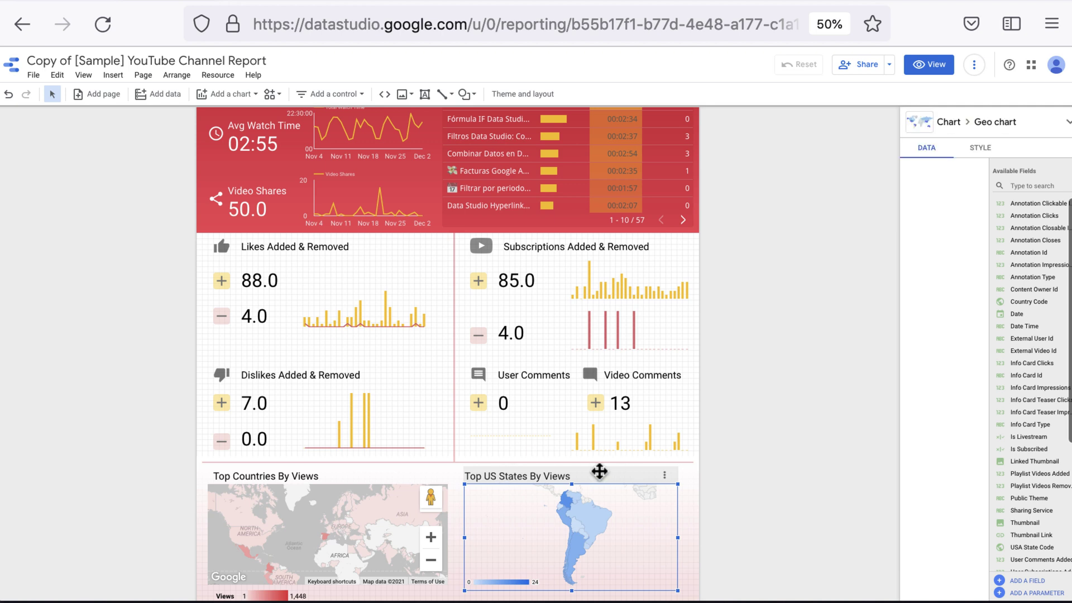
scroll(543, 477, "down", 1)
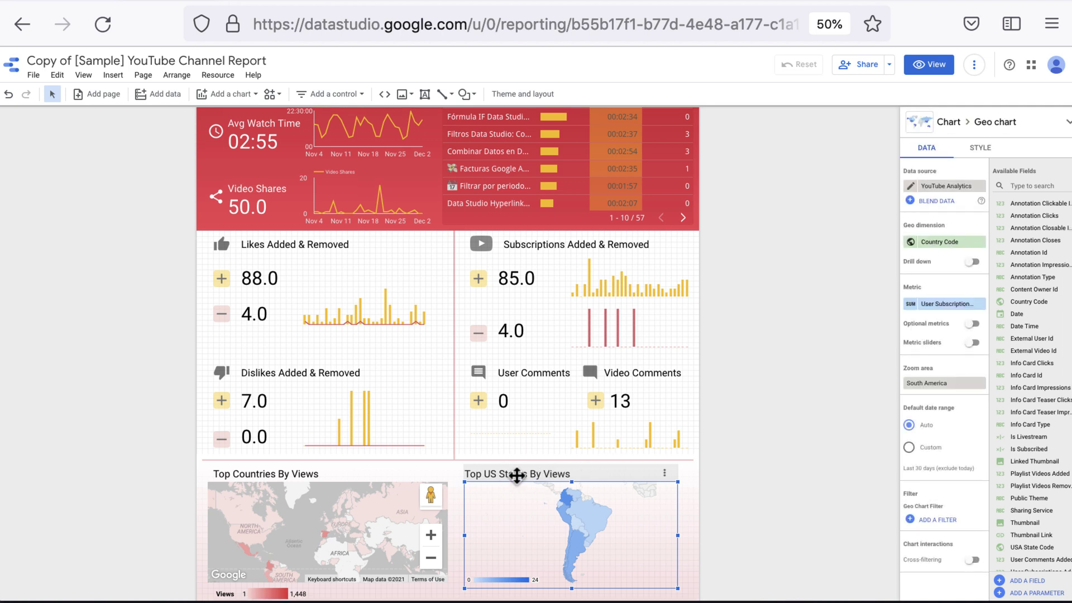
left_click_drag(601, 482, 787, 525)
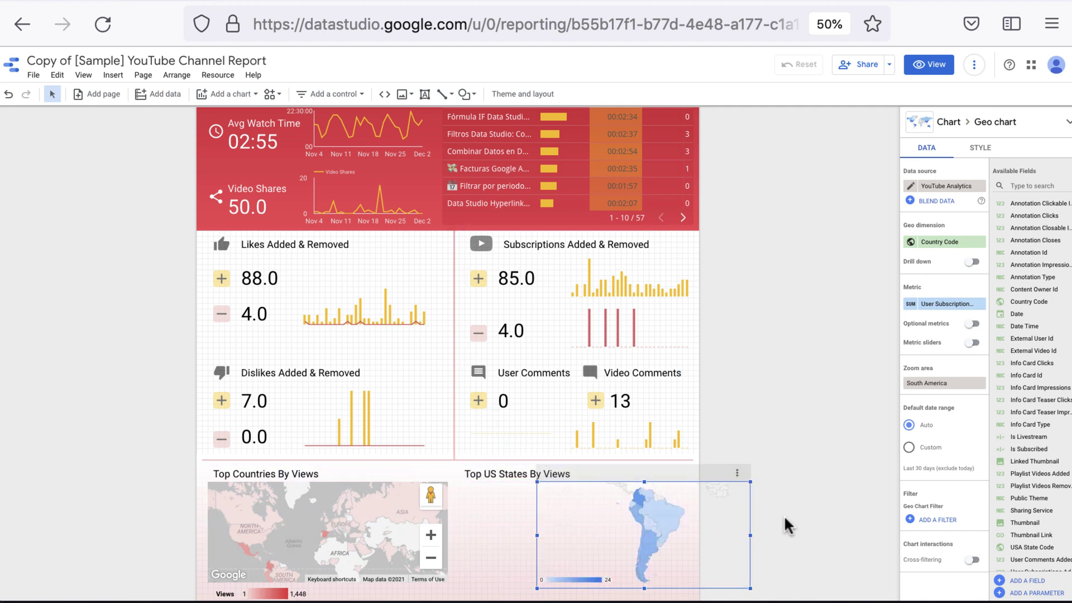
- Replace the Top US States By Views title text with "Suscripciones Sudamérica" and reselect the geo chart
left_click(476, 476)
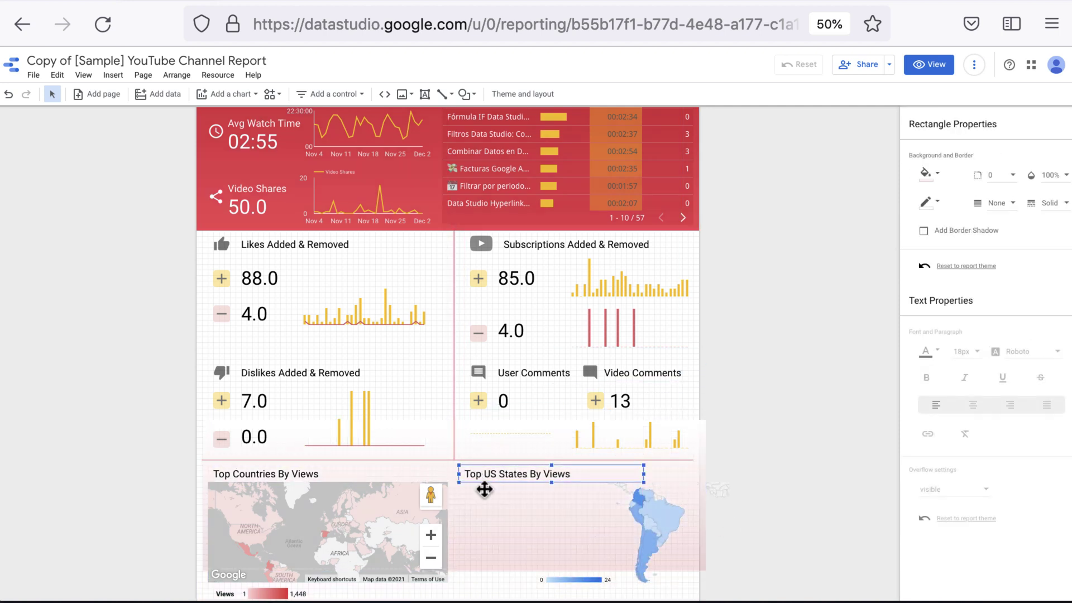
double_click(479, 479)
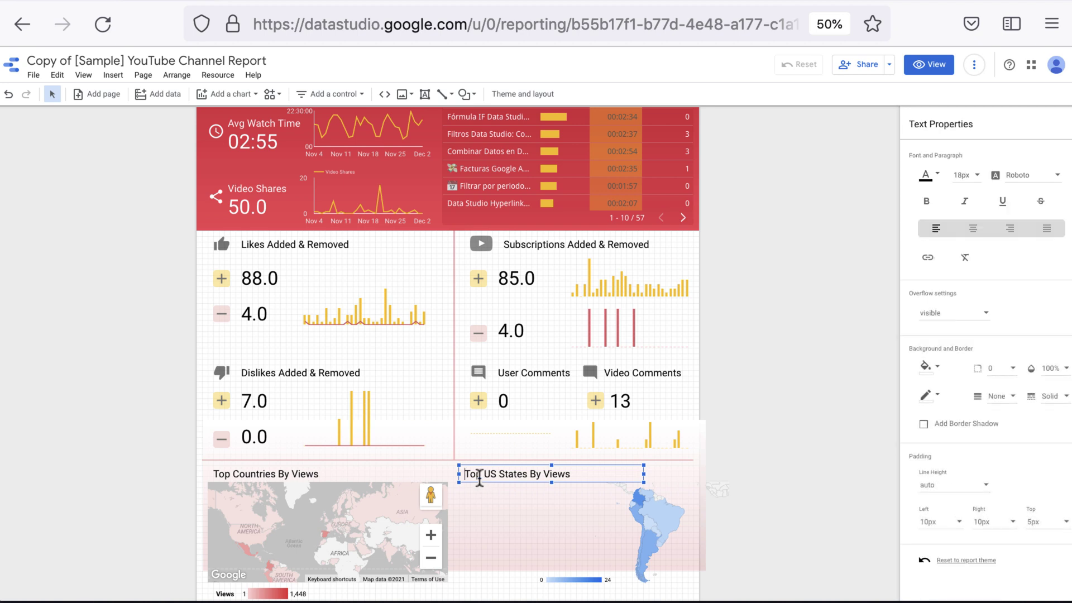
key("ctrl+a")
type("S")
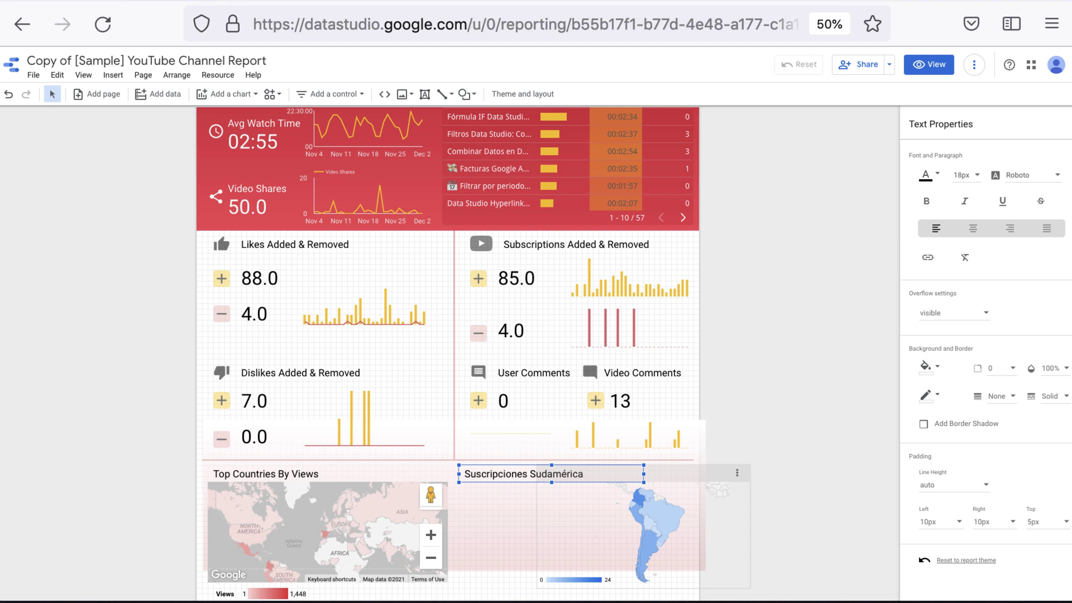
left_click(611, 542)
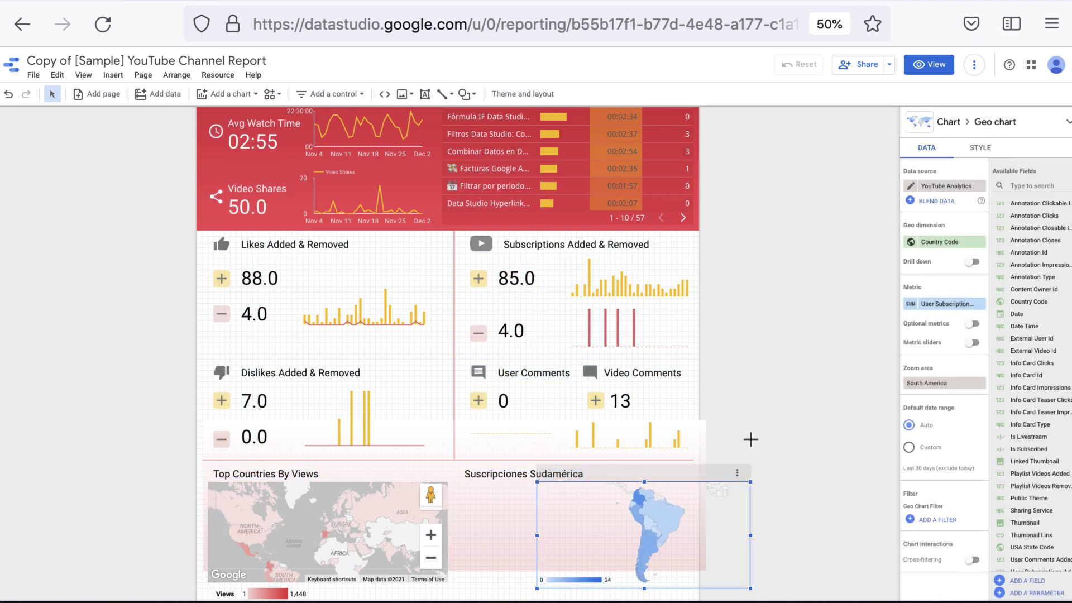
- Move the South America geo chart back inside the page, beneath the Suscripciones Sudamérica title, and deselect it
left_click_drag(679, 481, 600, 470)
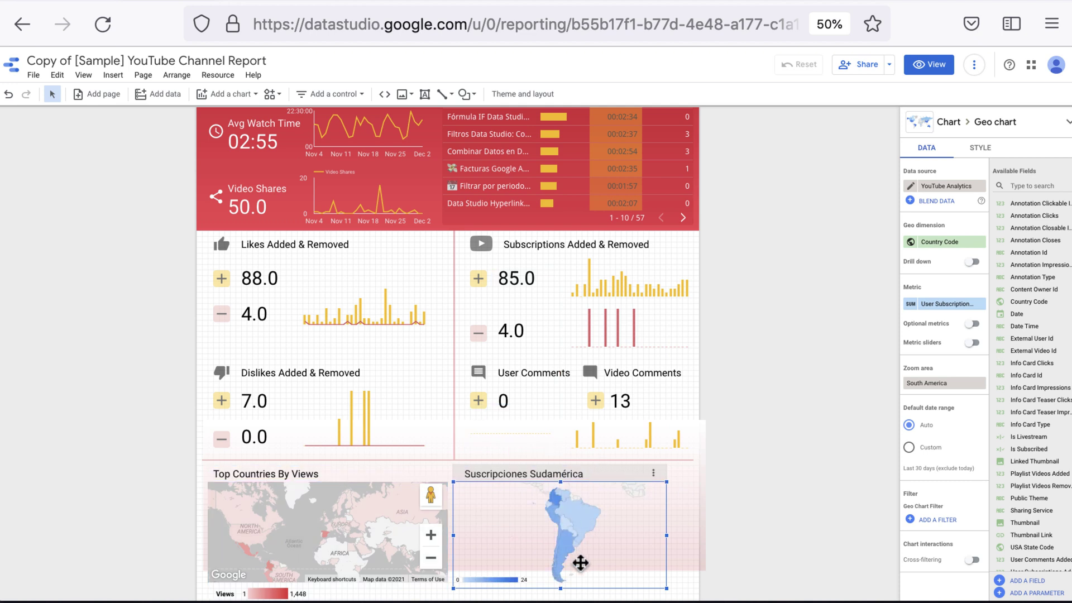
left_click(840, 273)
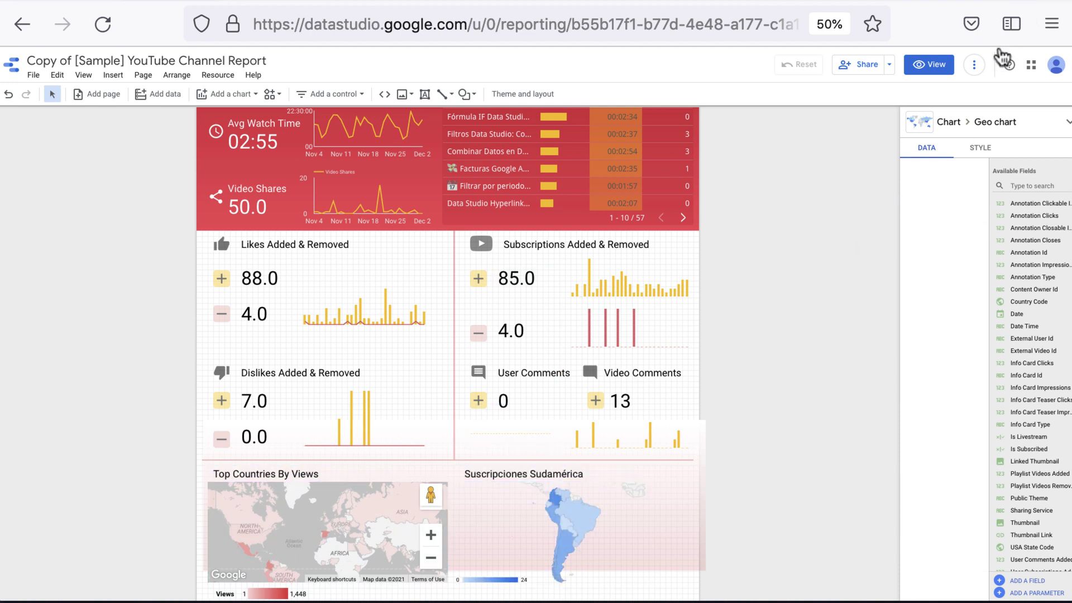
- Examine the replacement data source options offered for copying this report, and cancel the copy
left_click(974, 64)
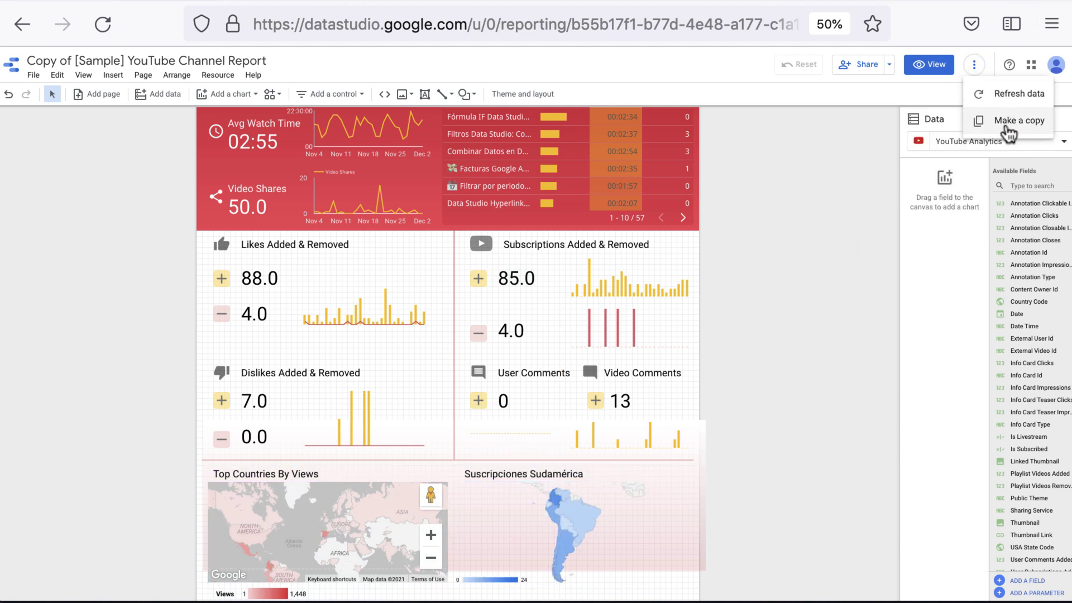
left_click(1008, 128)
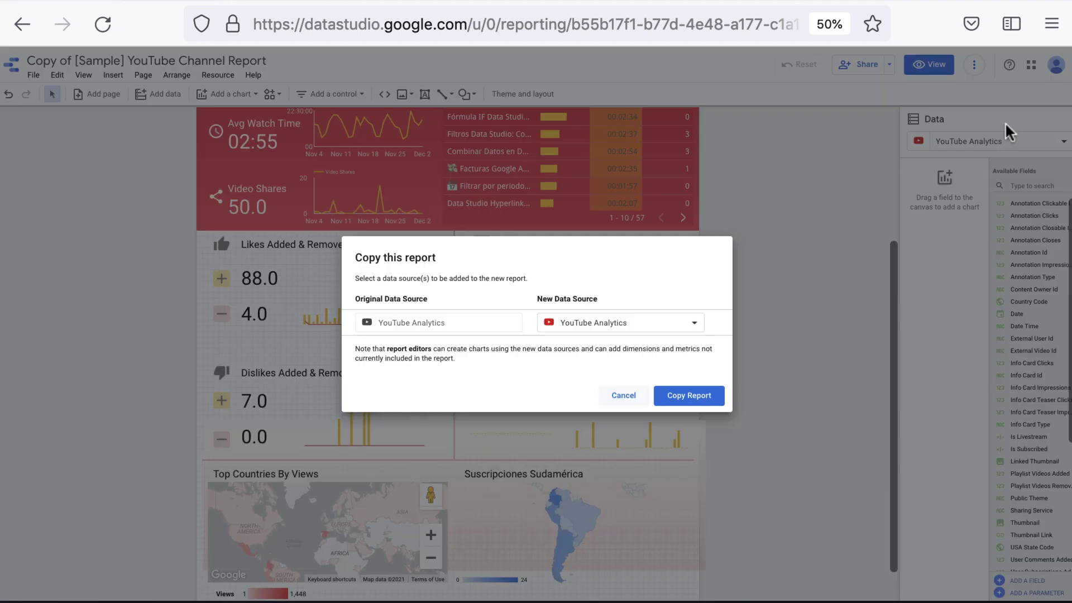
left_click(556, 333)
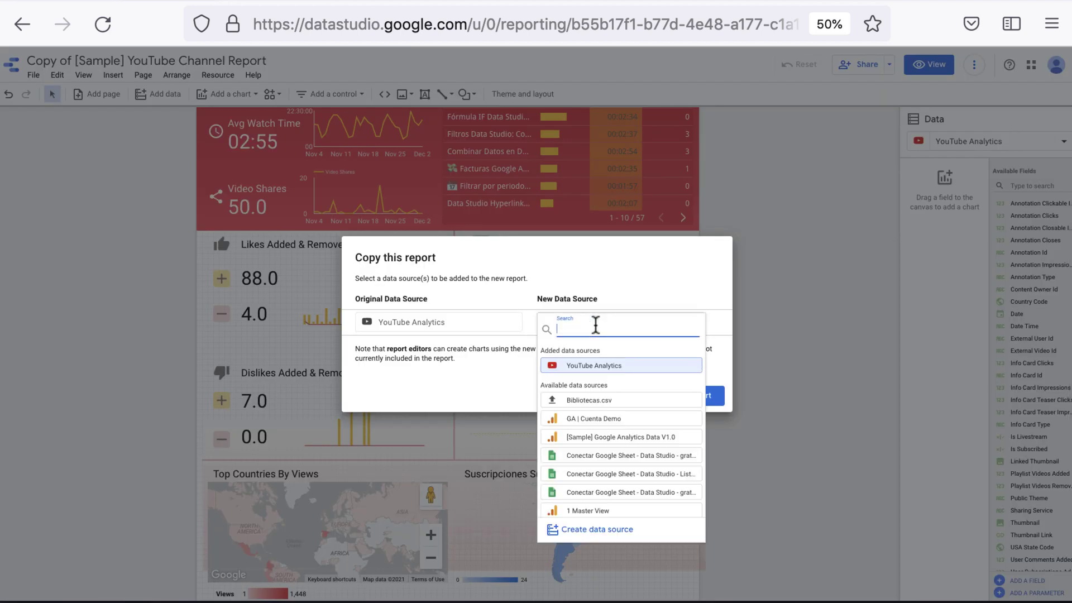
left_click(619, 266)
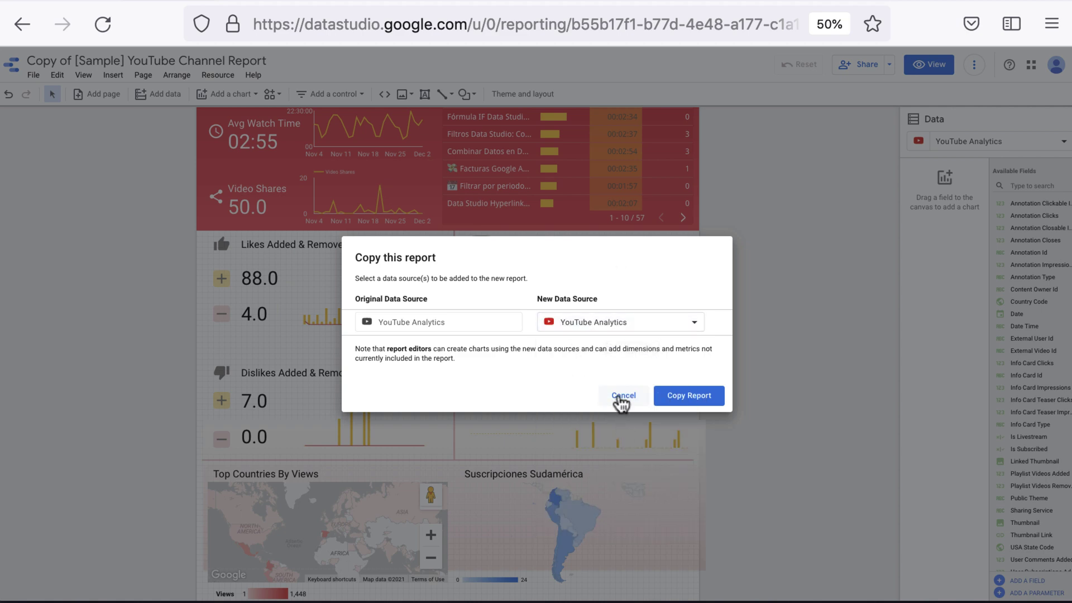
left_click(621, 395)
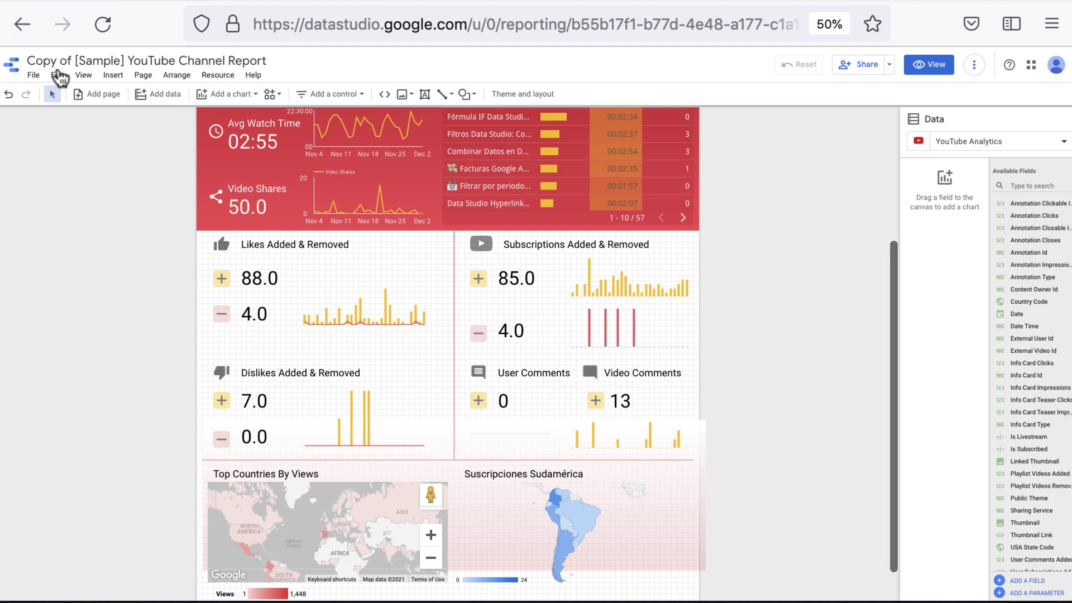
- Replace the report's title with a new name beginning with "Templat"
left_click(59, 58)
type("T")
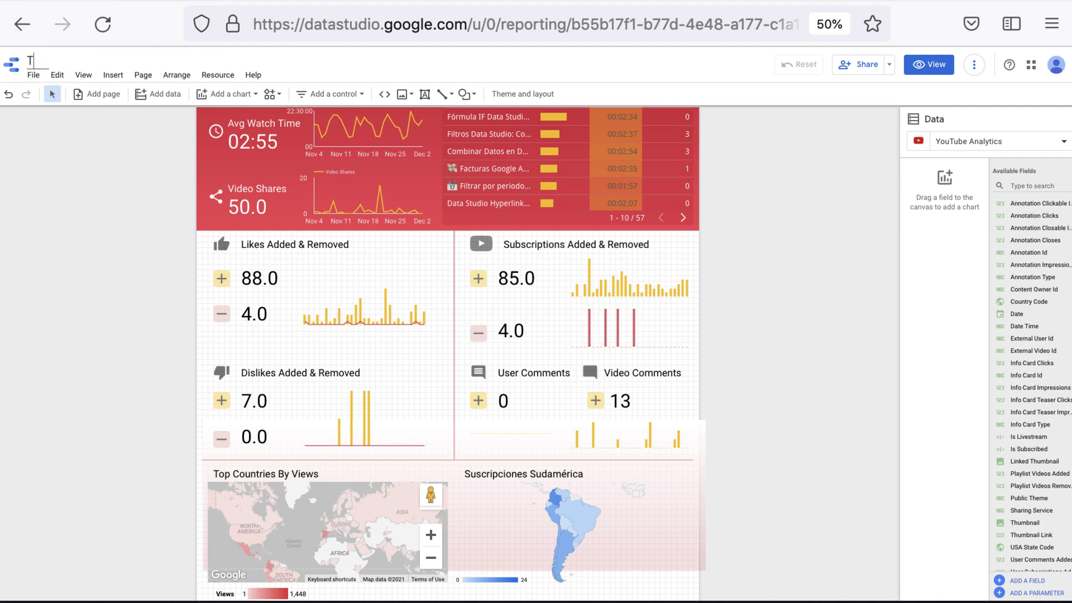
type("emplati")
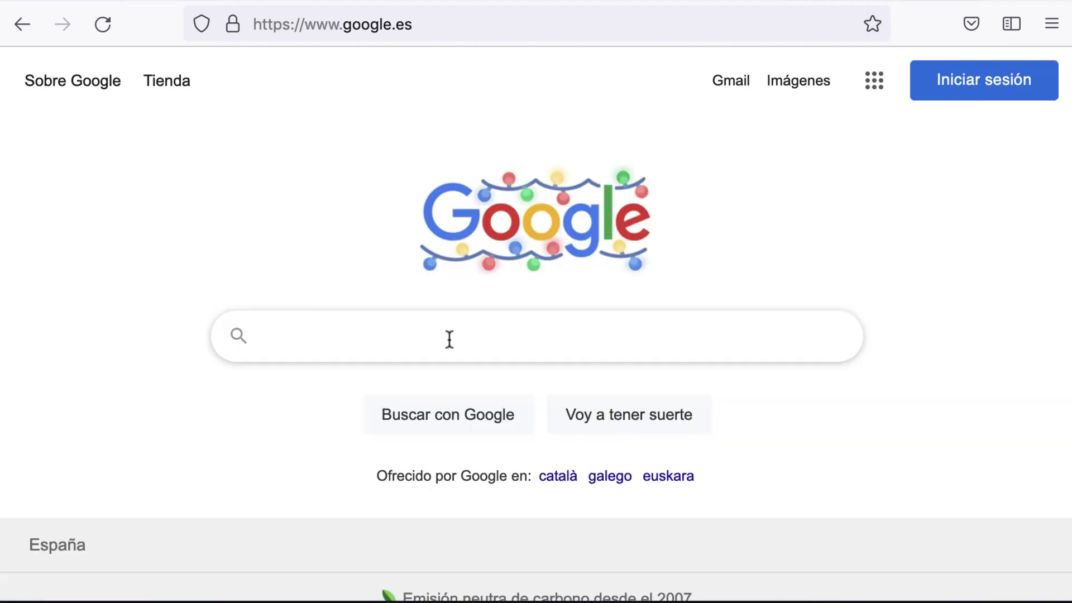
- Search Google for "template data studio search console"
type("temp")
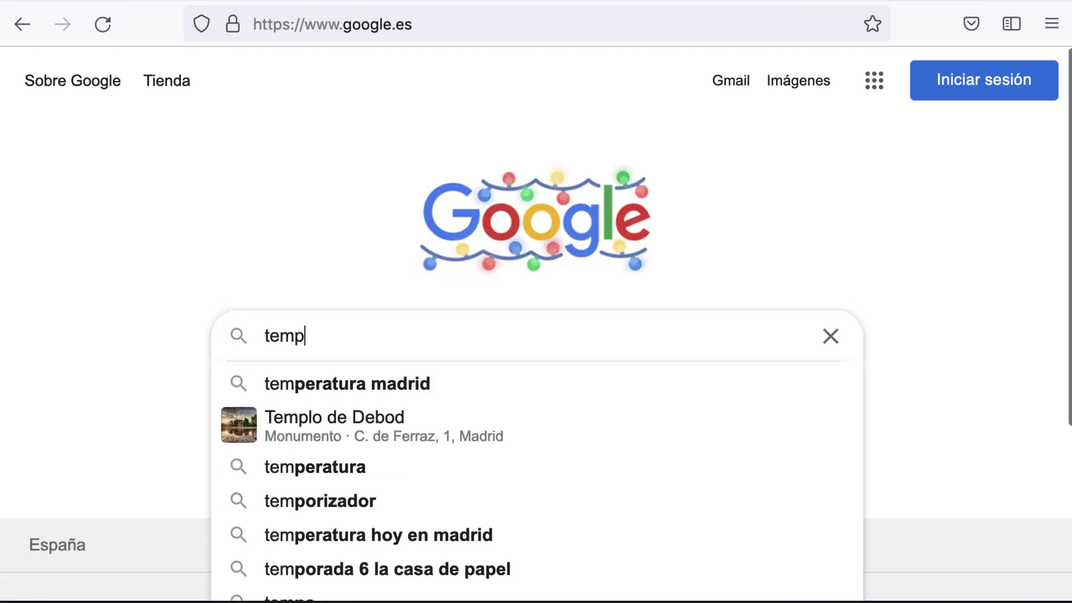
type("late data studio")
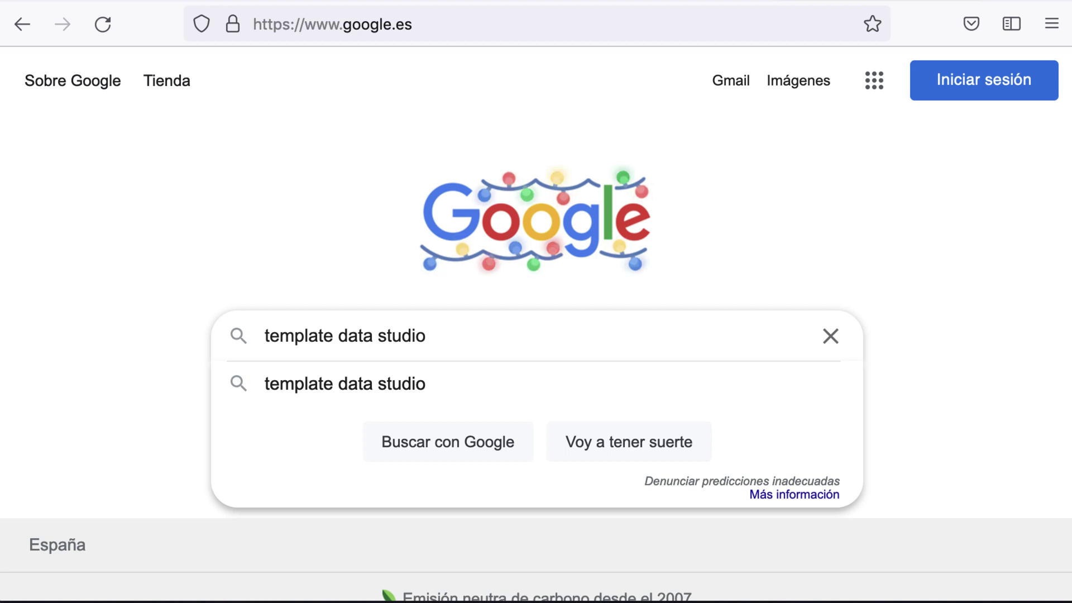
type("searc")
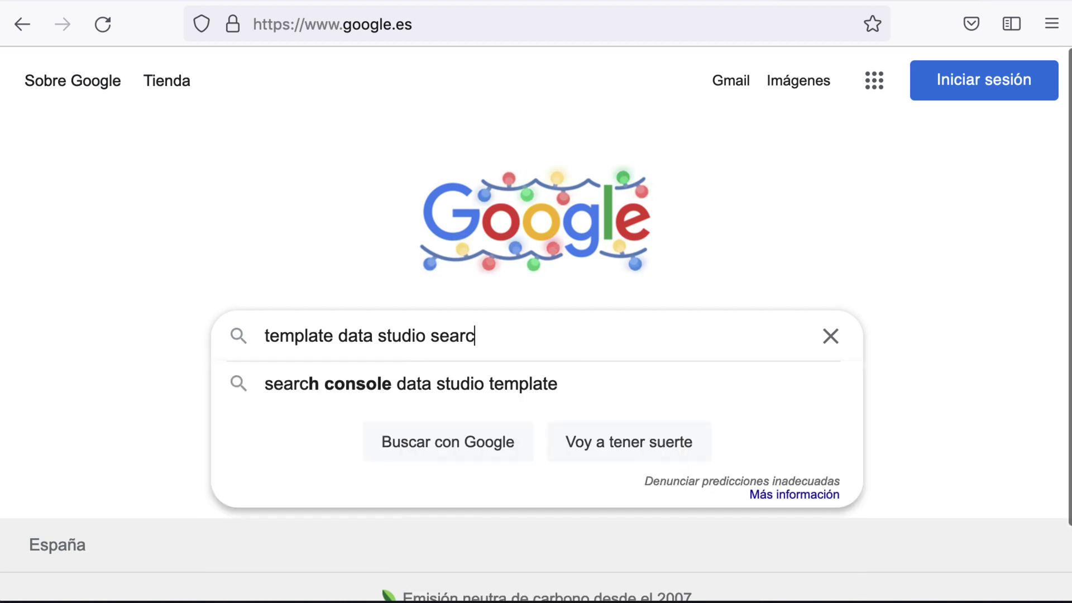
type("h console")
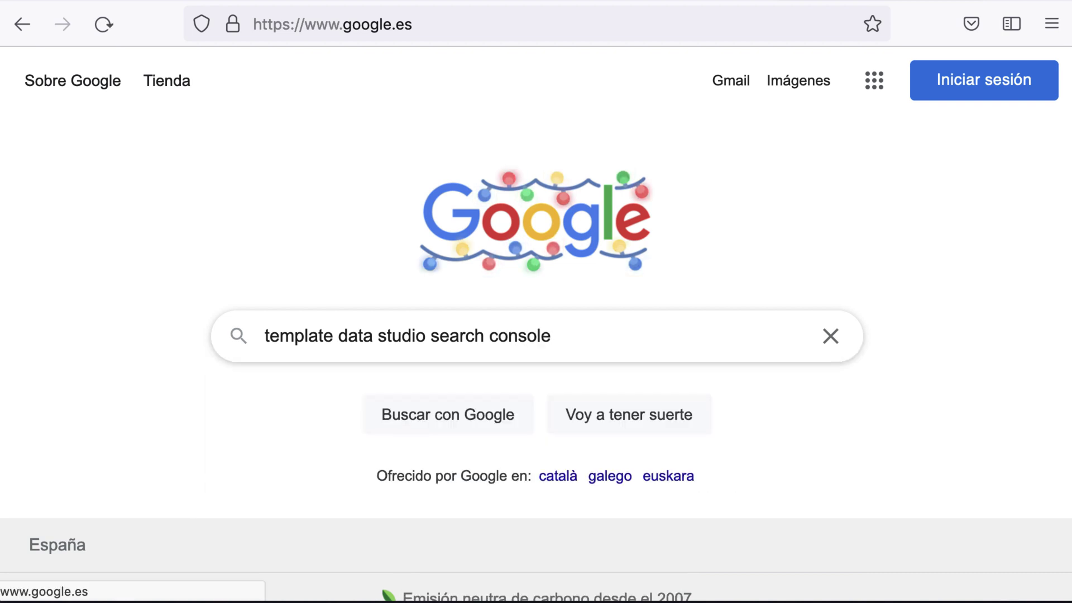
key("Return")
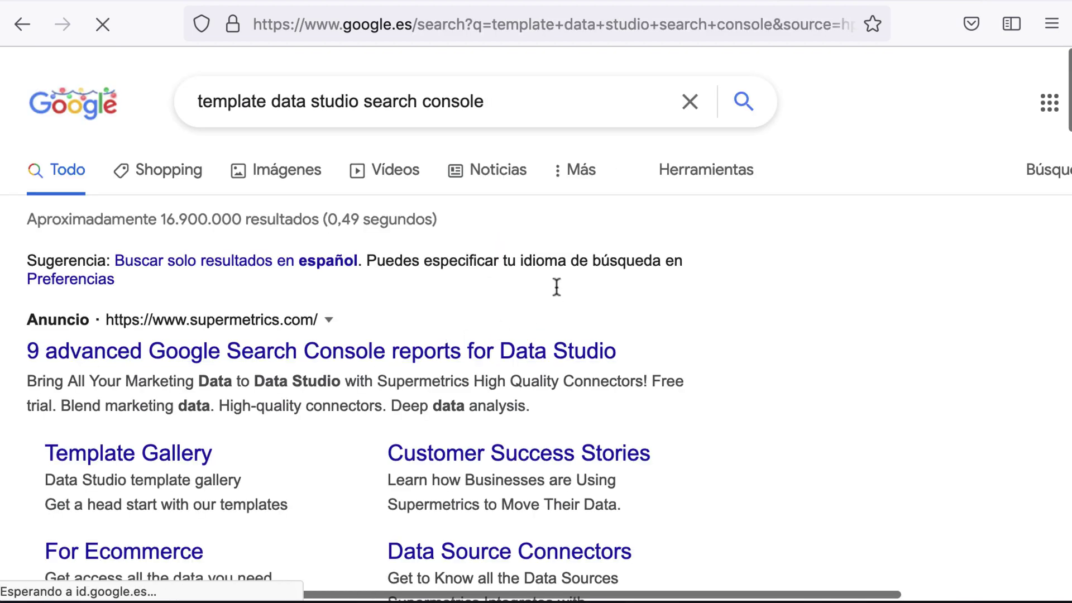
- Open the "Google Search Console | Data Studio template" result hosted on datastudio.google.com
scroll(427, 267, "down", 3)
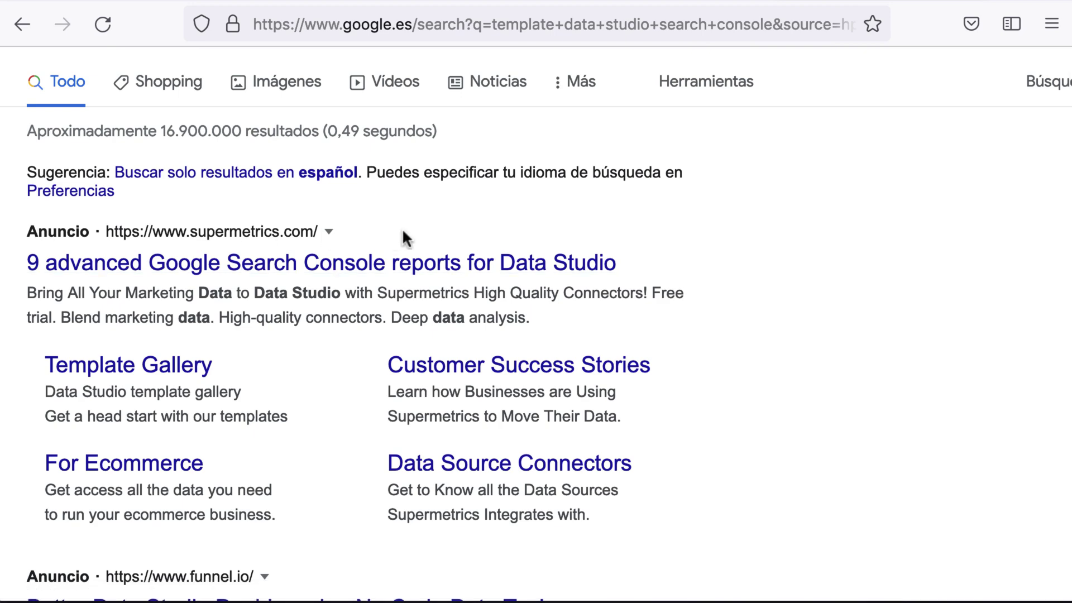
scroll(402, 227, "down", 5)
scroll(403, 230, "down", 2)
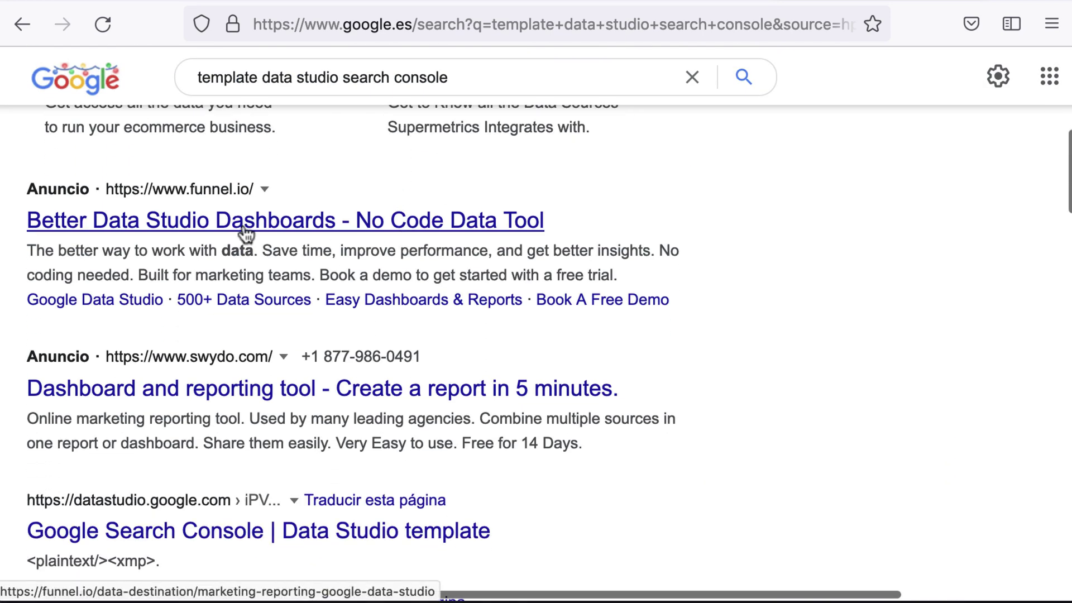
scroll(402, 246, "down", 2)
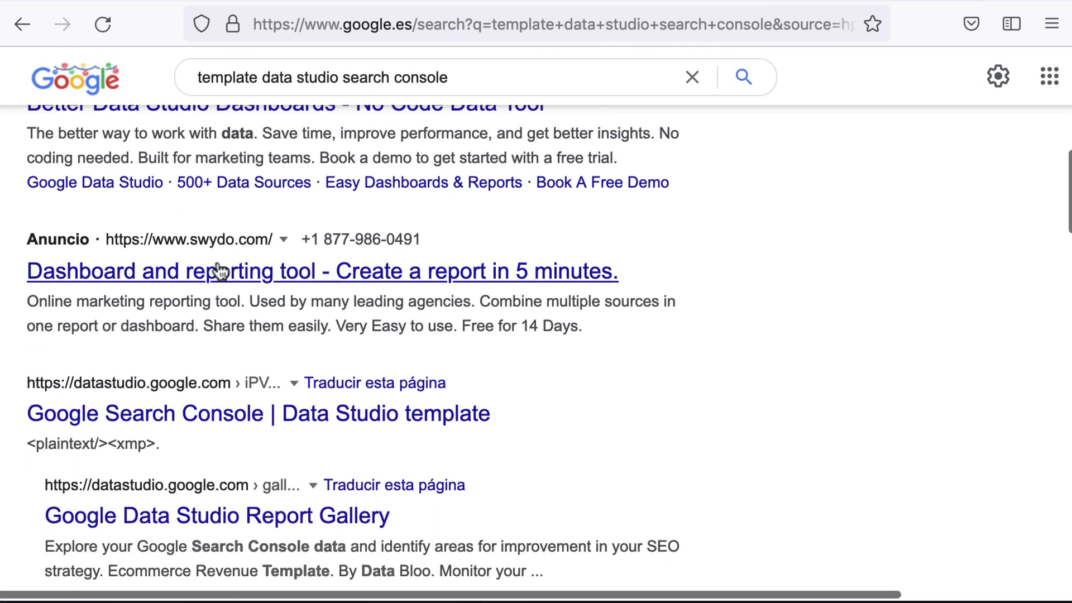
scroll(366, 271, "down", 3)
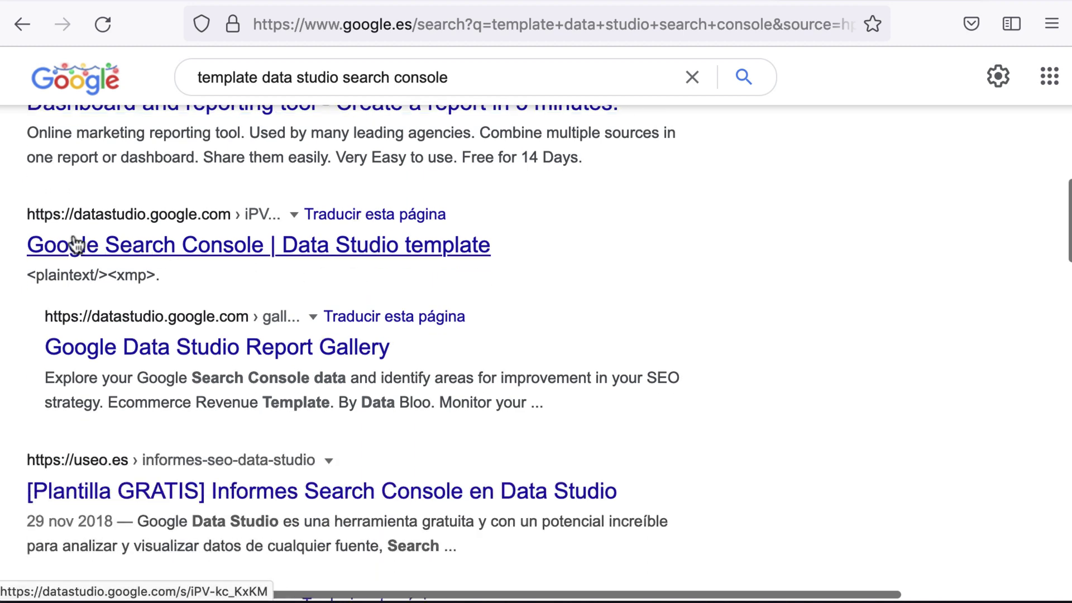
left_click(246, 259)
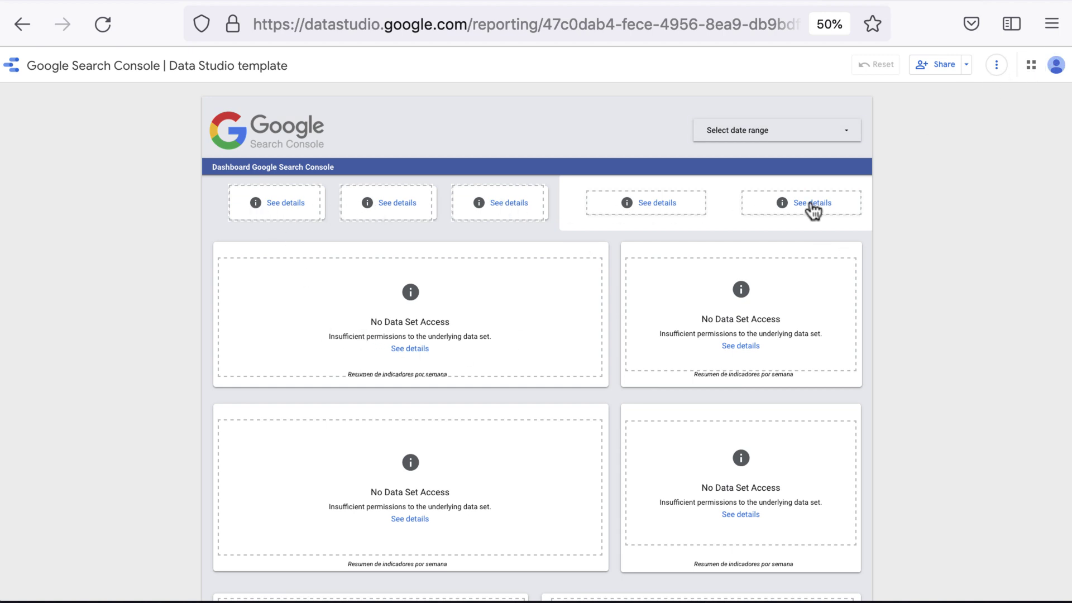
- Start making a copy of the Google Search Console template report
left_click(802, 125)
left_click(896, 146)
left_click(992, 65)
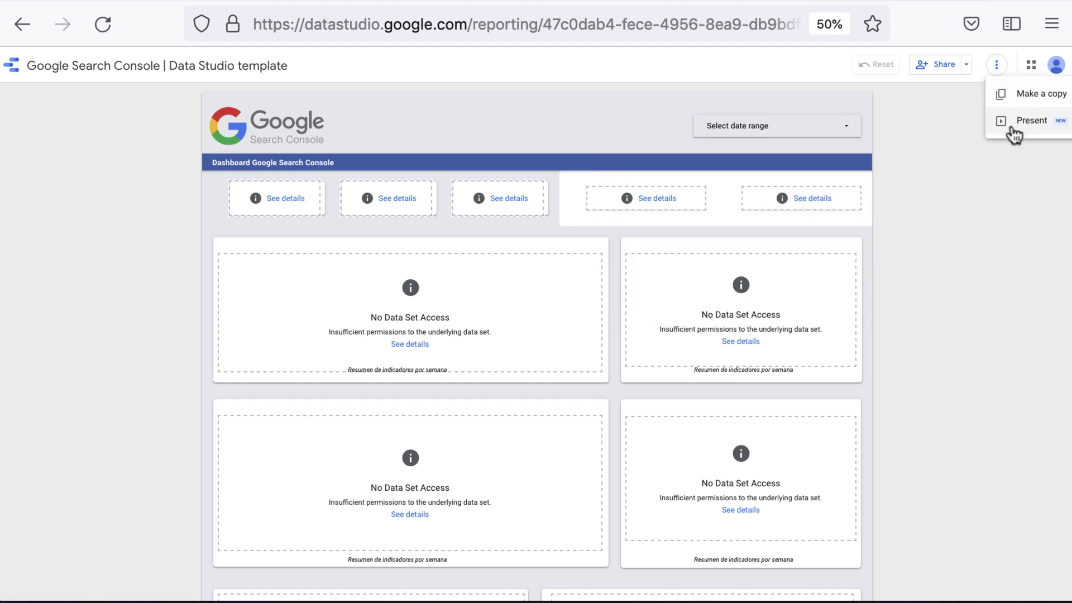
left_click(1018, 95)
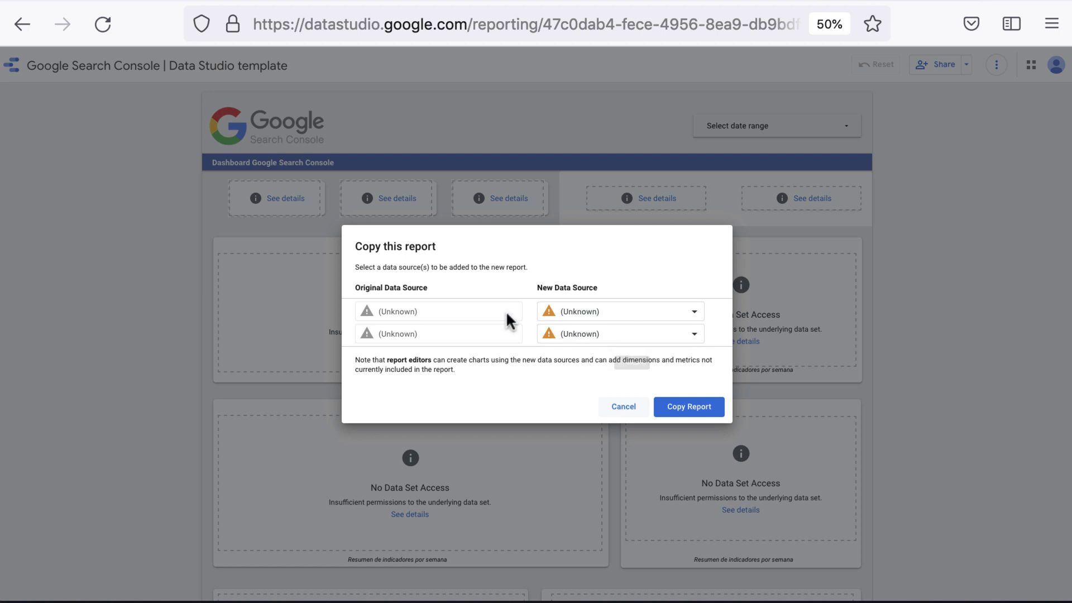
left_click(565, 321)
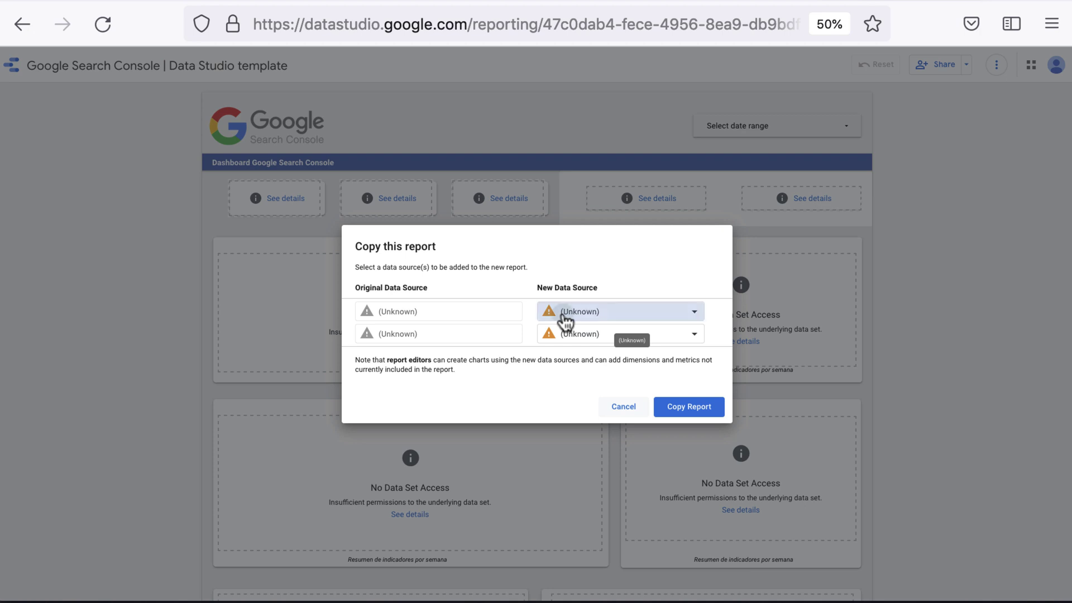
scroll(608, 451, "down", 1)
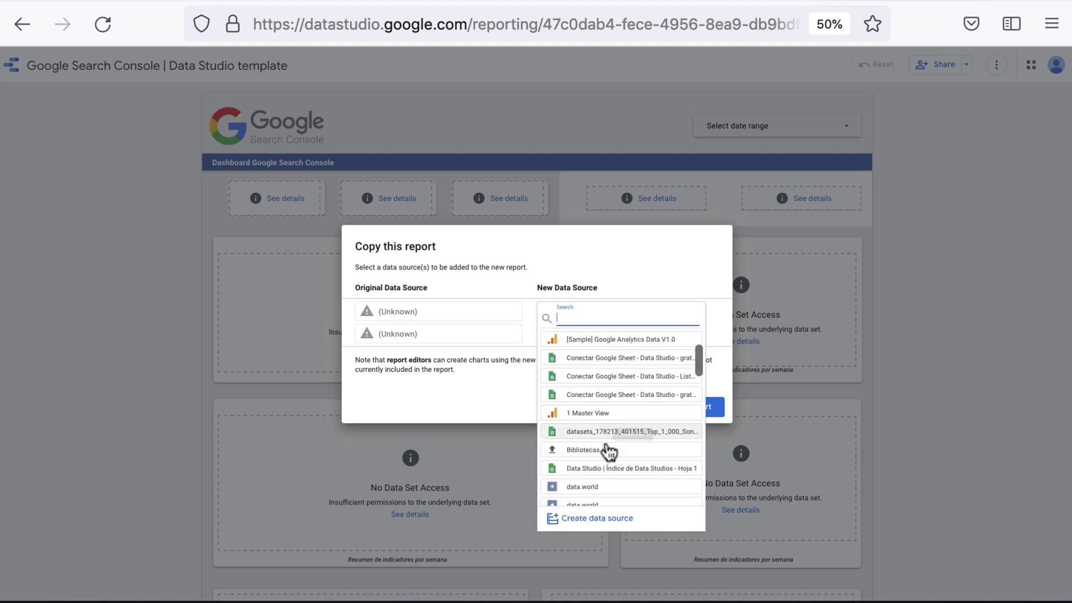
left_click(591, 518)
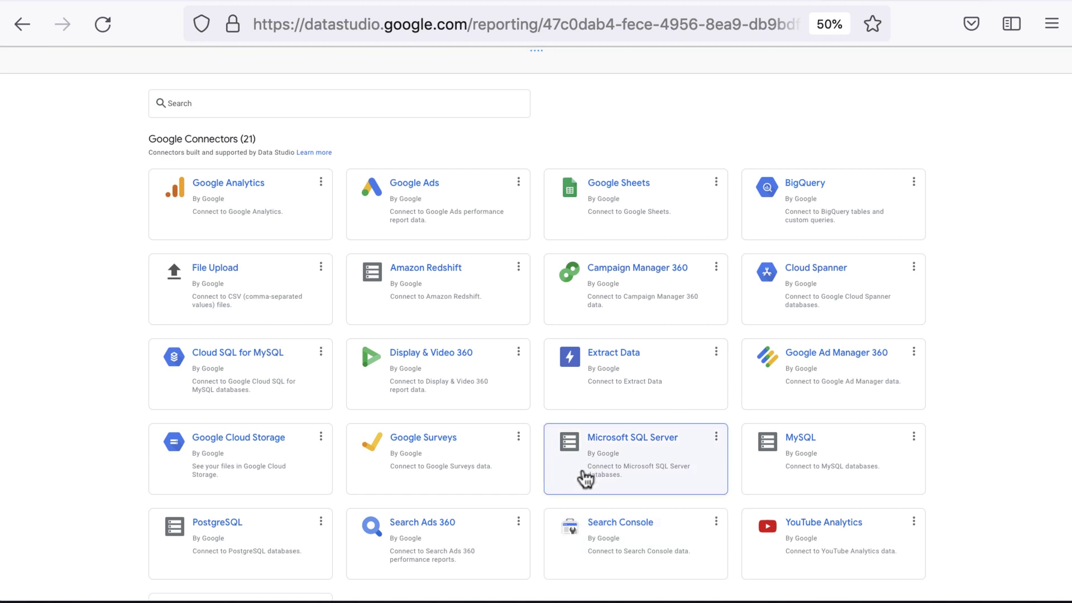
left_click(598, 536)
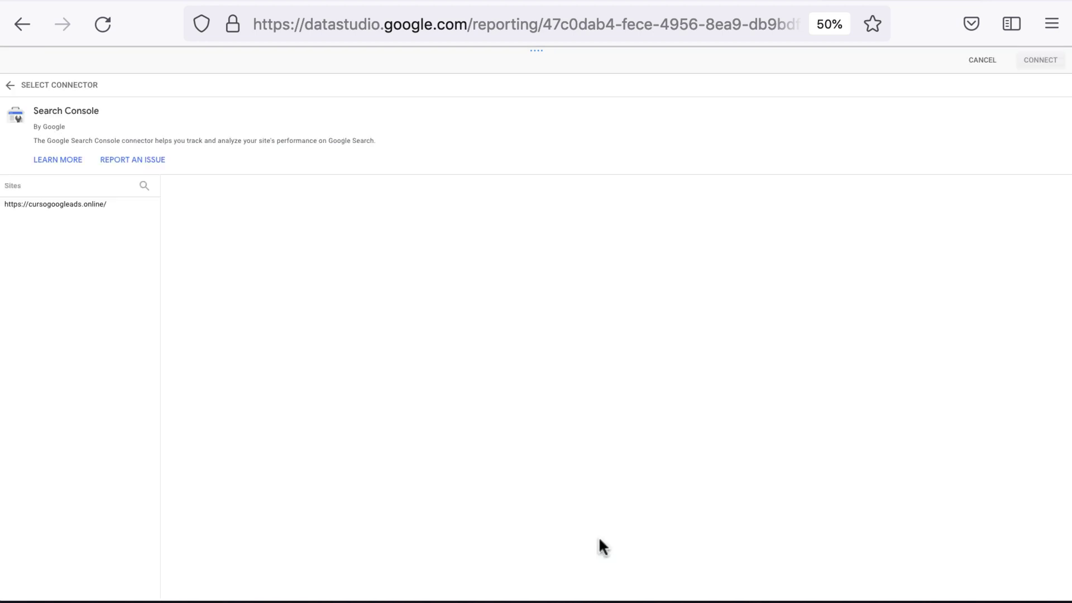
left_click(90, 205)
left_click(231, 206)
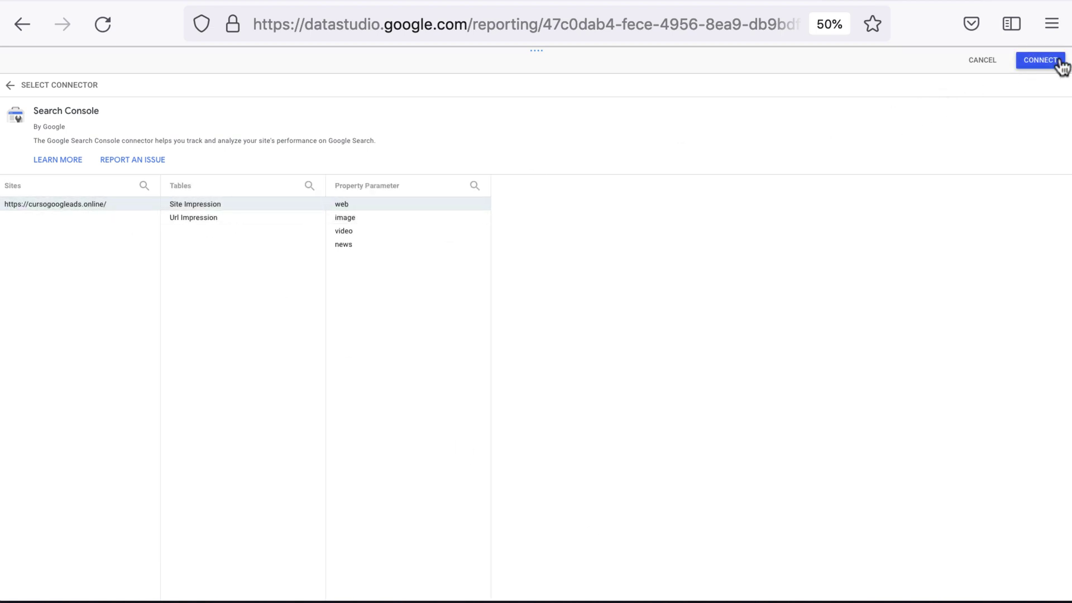
left_click(1059, 65)
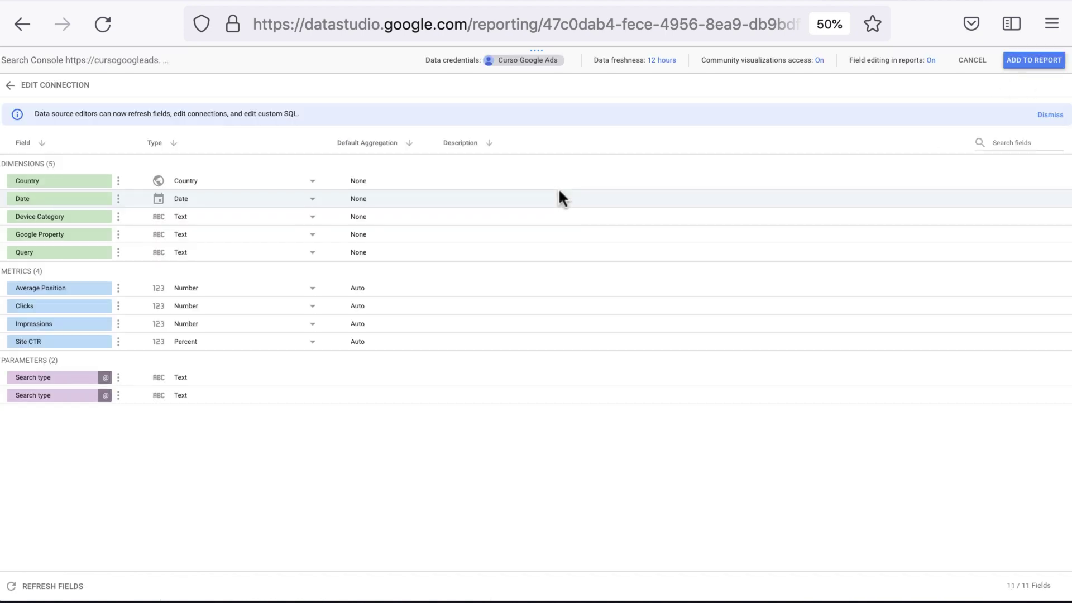
left_click(1029, 64)
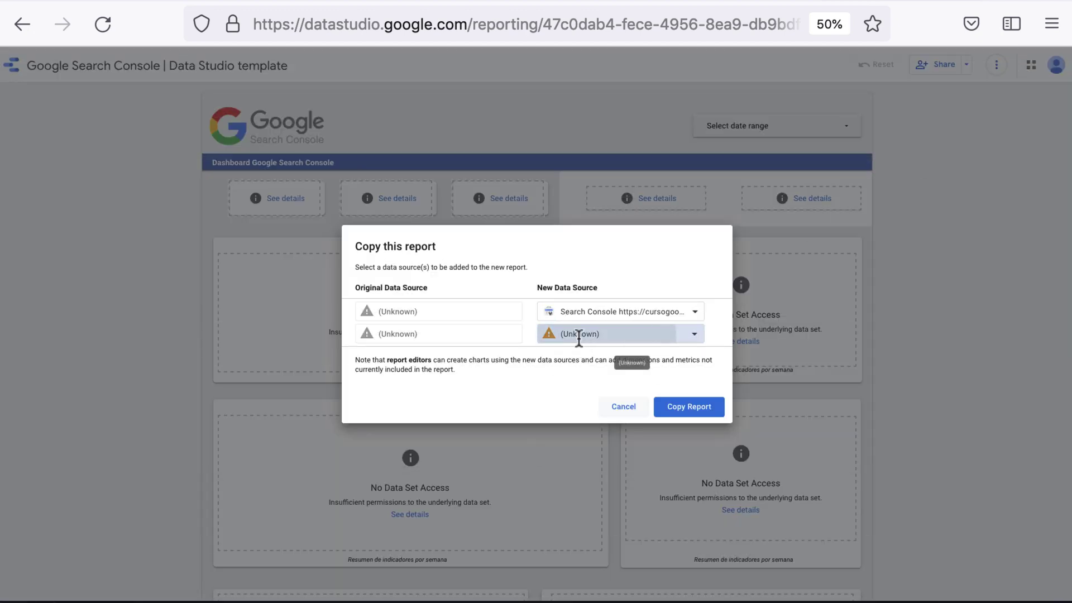
left_click(577, 334)
left_click(567, 539)
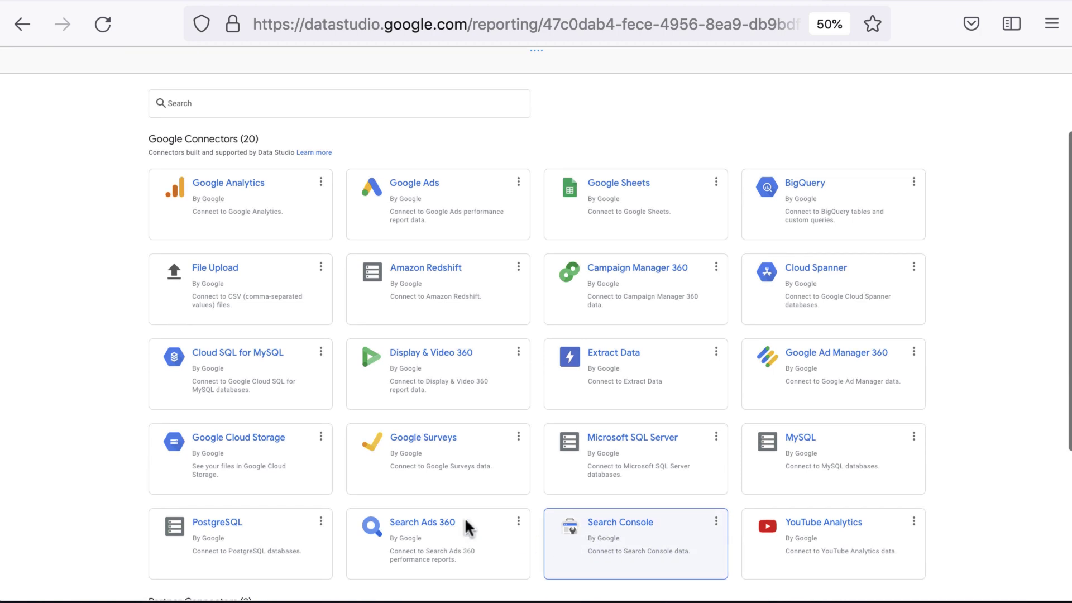
left_click(603, 544)
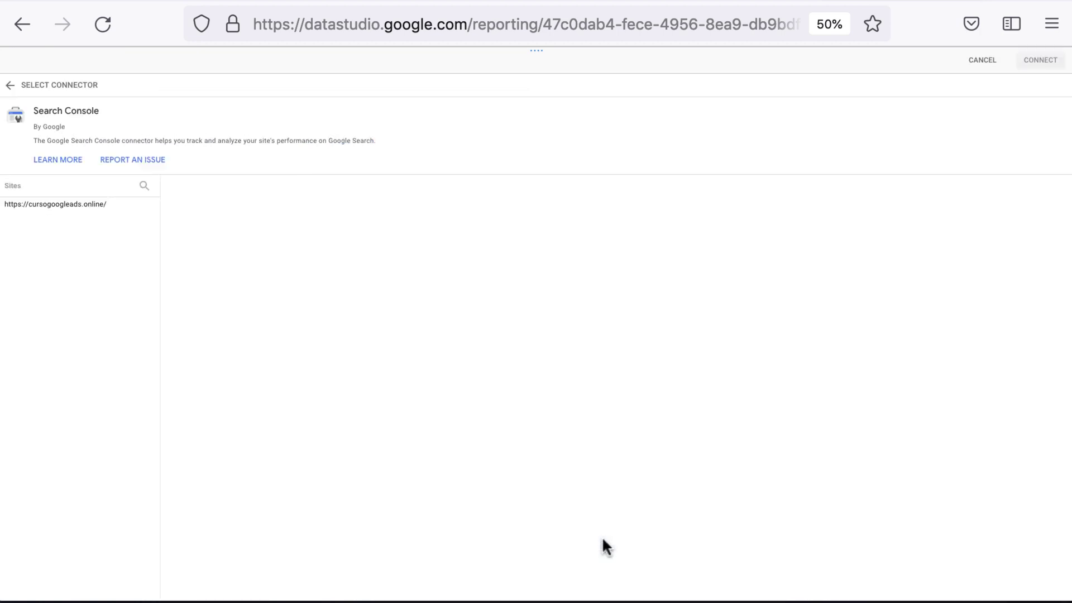
left_click(95, 207)
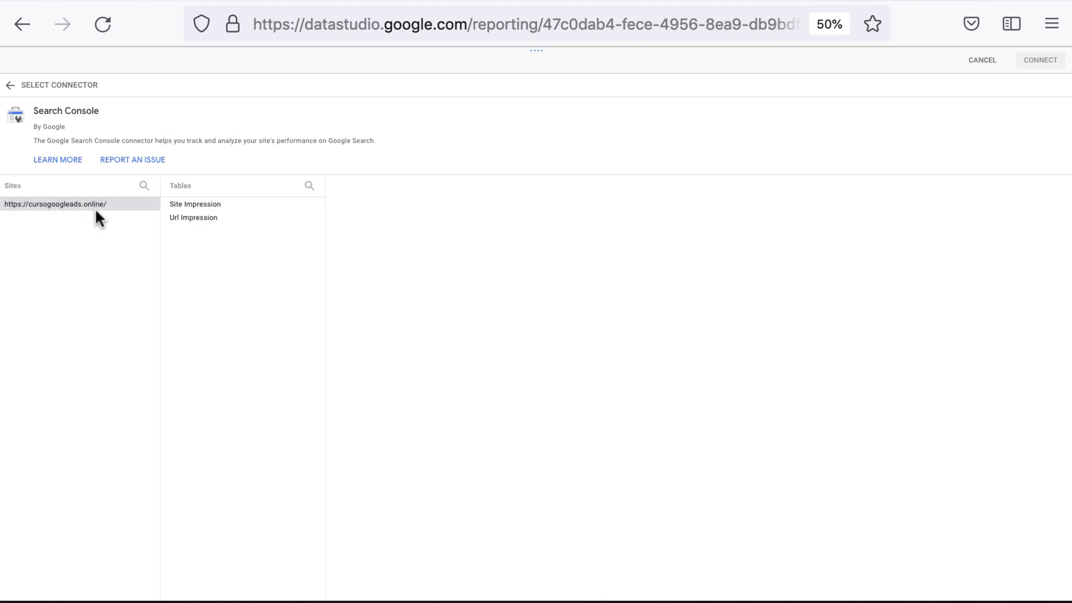
left_click(219, 217)
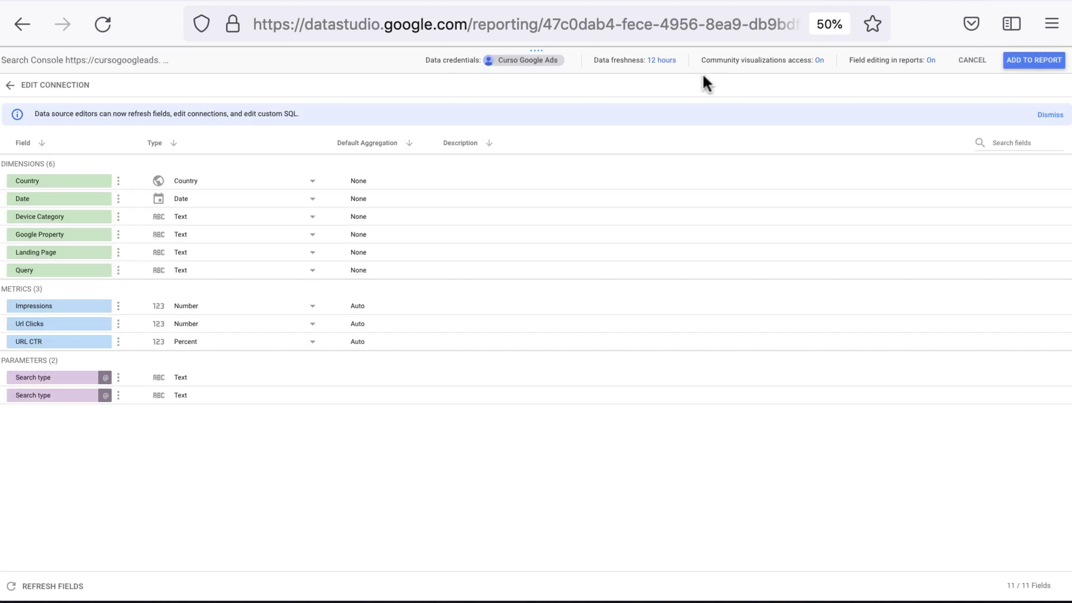
left_click(1036, 61)
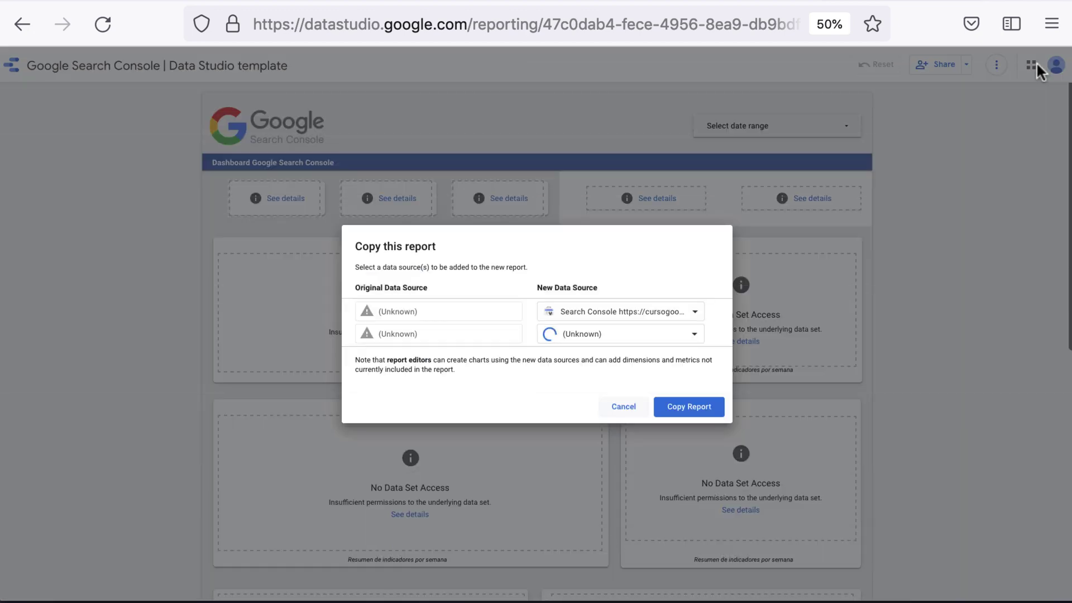
- Create the report copy with the two new data sources and look over its charts and the query and landing page tables
left_click(699, 407)
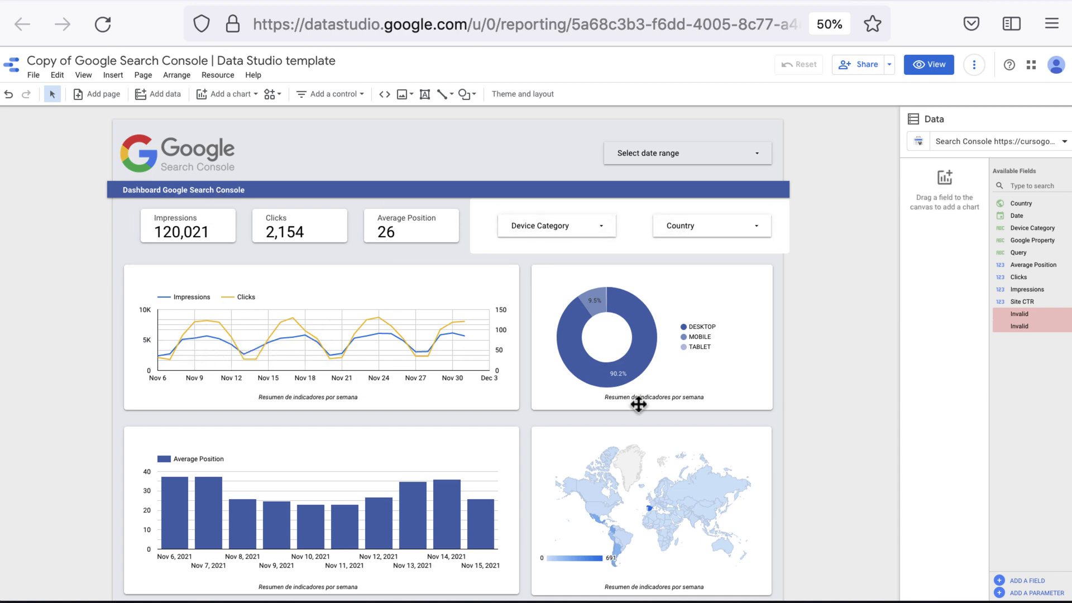
scroll(637, 400, "down", 5)
scroll(638, 401, "down", 6)
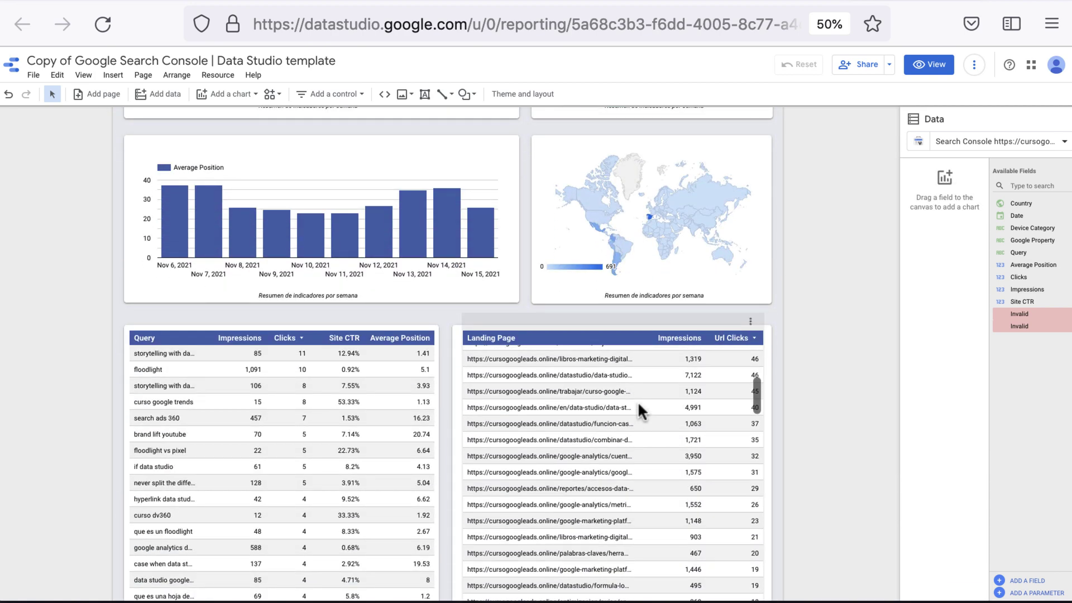
- Examine the remaining rows of the query and landing page tables, and return to the overview at the start of the dashboard
scroll(300, 376, "down", 10)
scroll(299, 375, "down", 5)
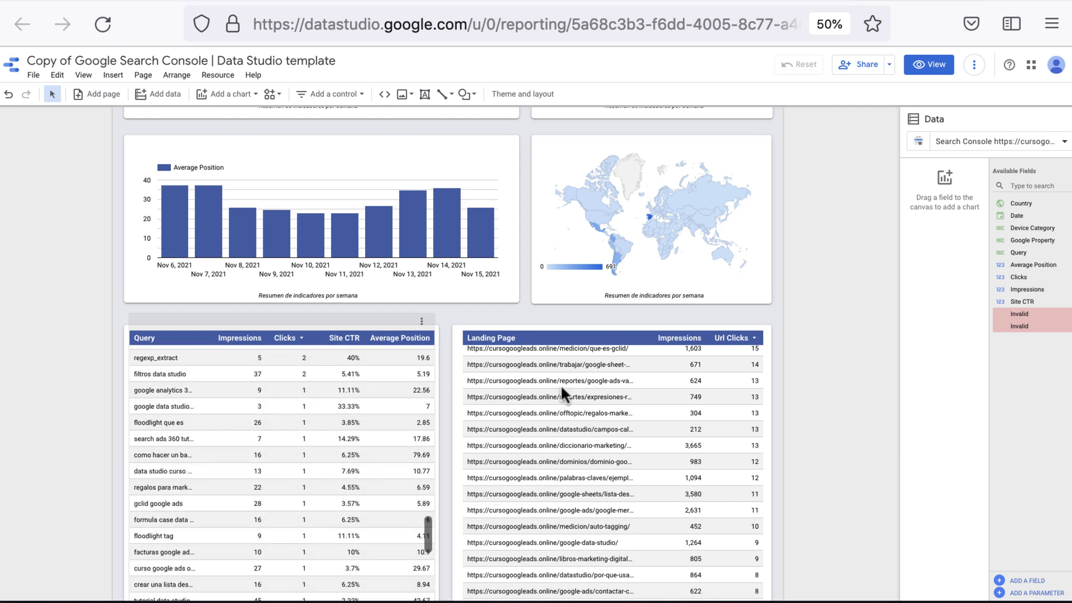
scroll(610, 384, "down", 6)
scroll(864, 343, "up", 5)
scroll(868, 335, "down", 1)
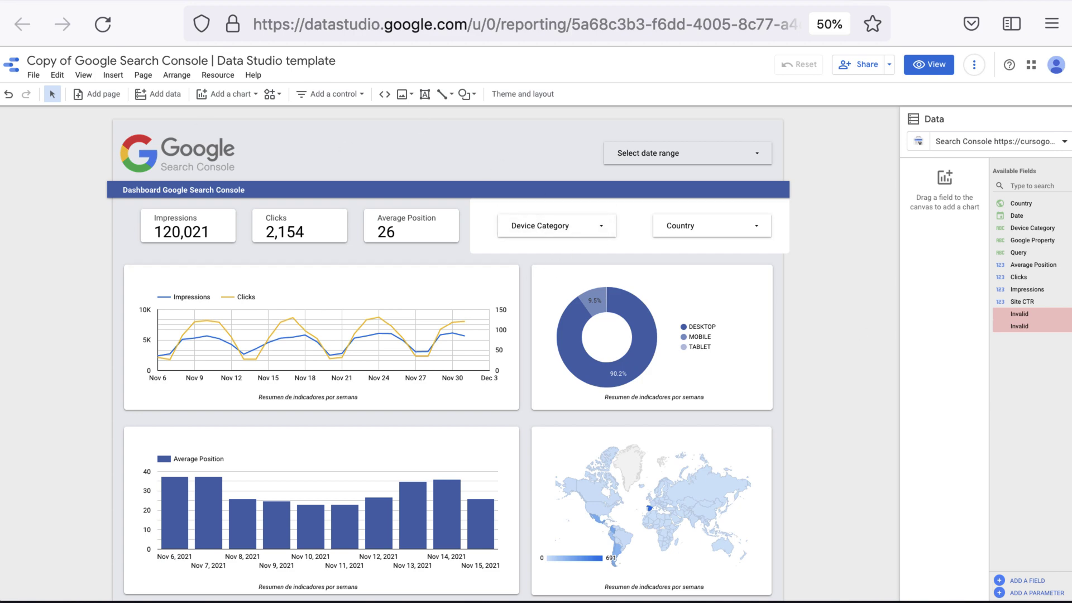
- Switch back to the Google results for "template data studio search console" and look through the other listed templates and related searches
left_click(576, 2)
scroll(417, 304, "down", 3)
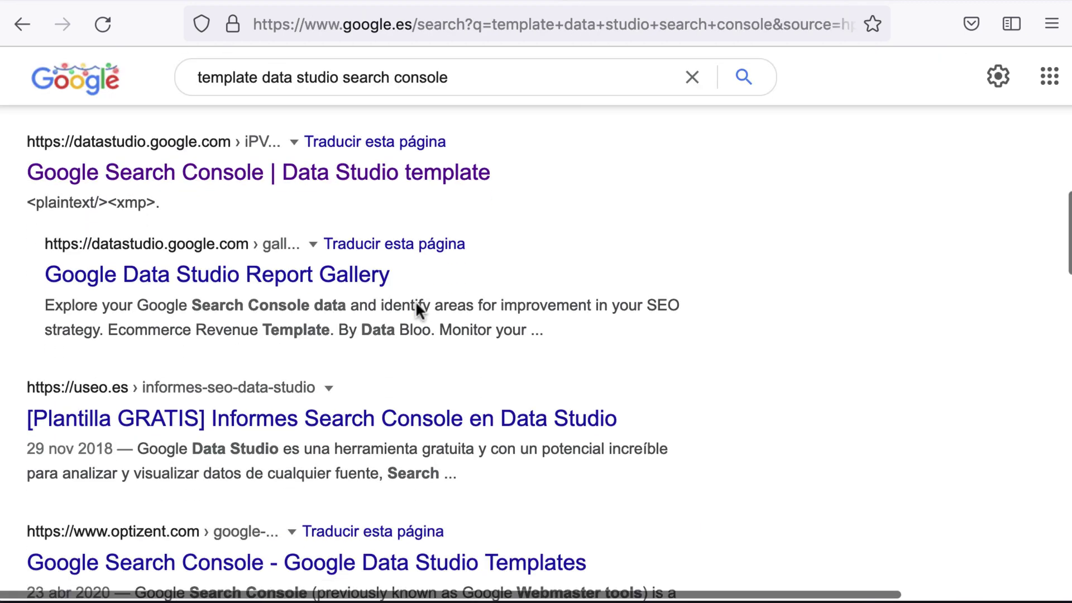
scroll(417, 304, "down", 8)
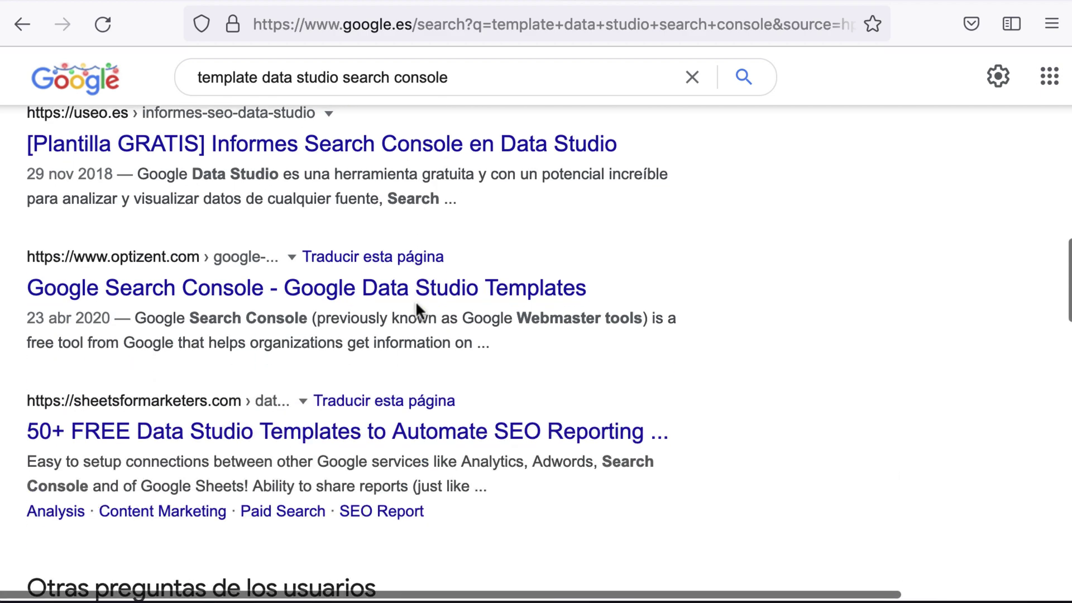
scroll(418, 310, "down", 3)
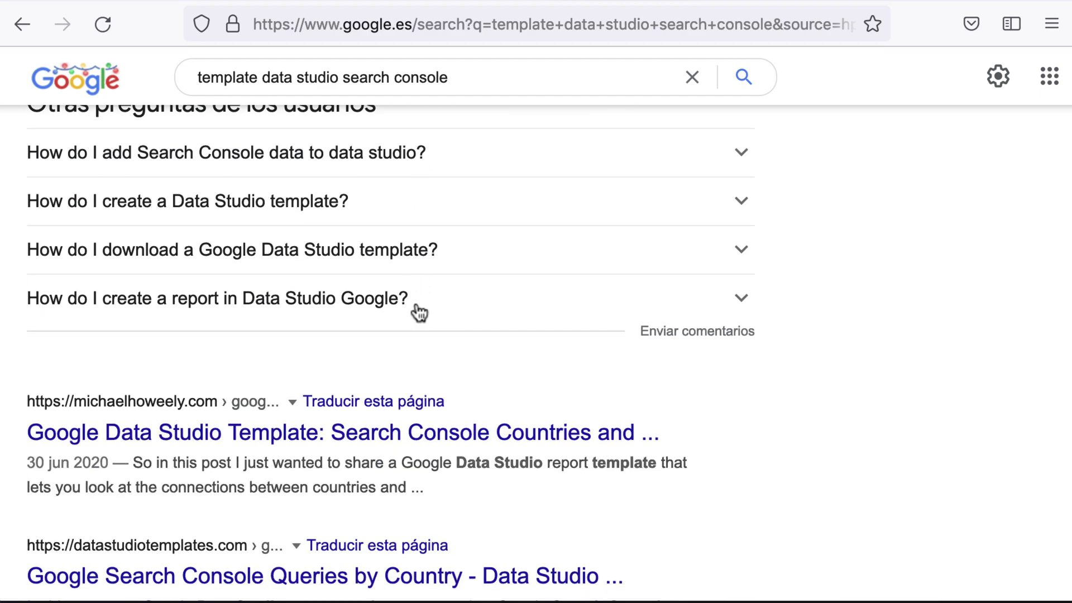
scroll(419, 310, "down", 10)
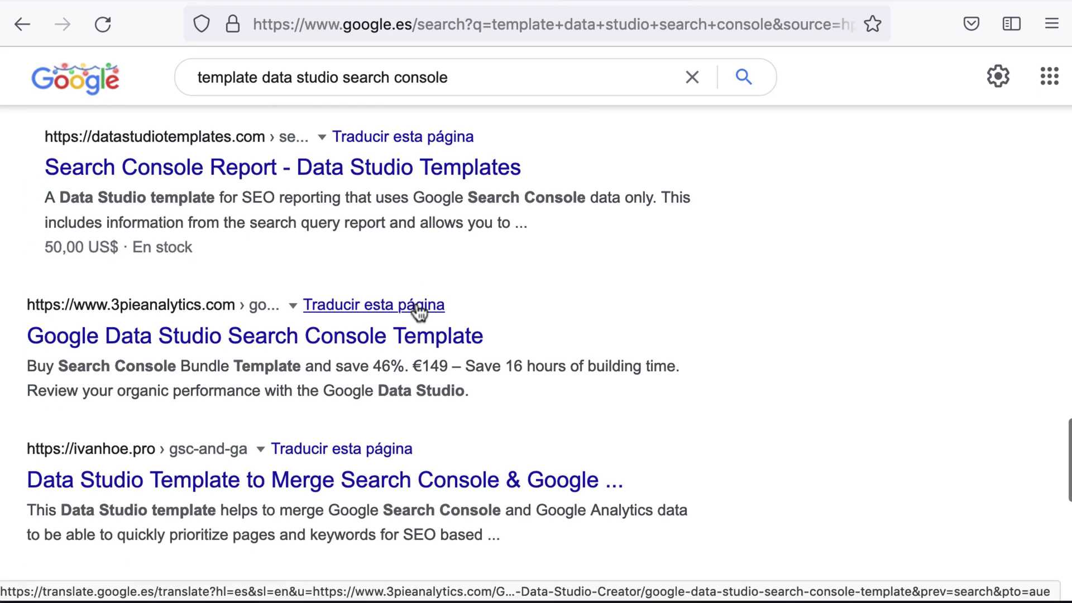
scroll(416, 307, "down", 7)
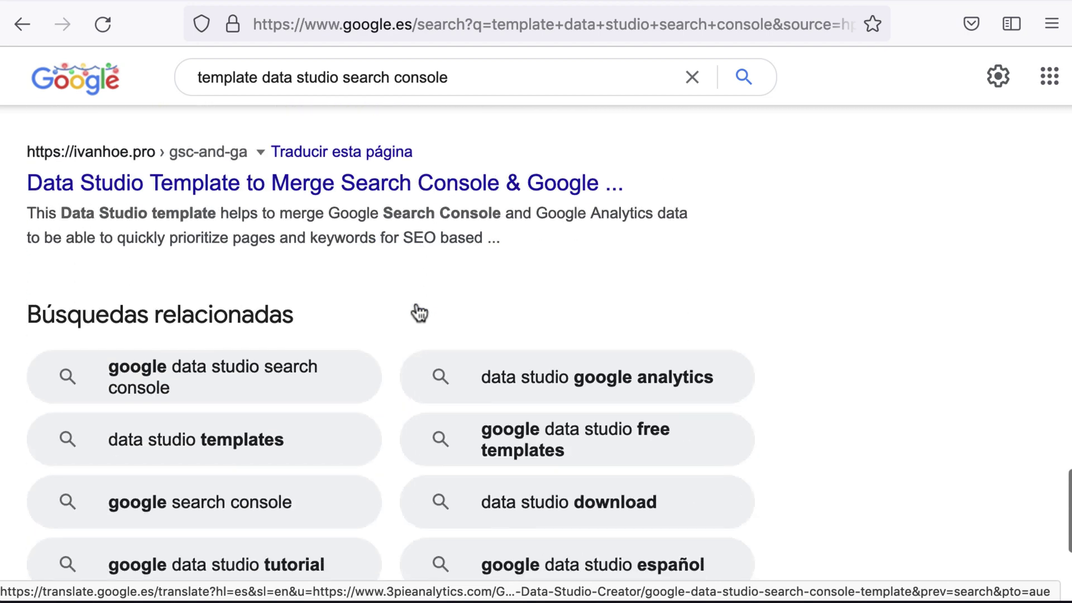
scroll(416, 305, "up", 2)
scroll(418, 310, "left", 1)
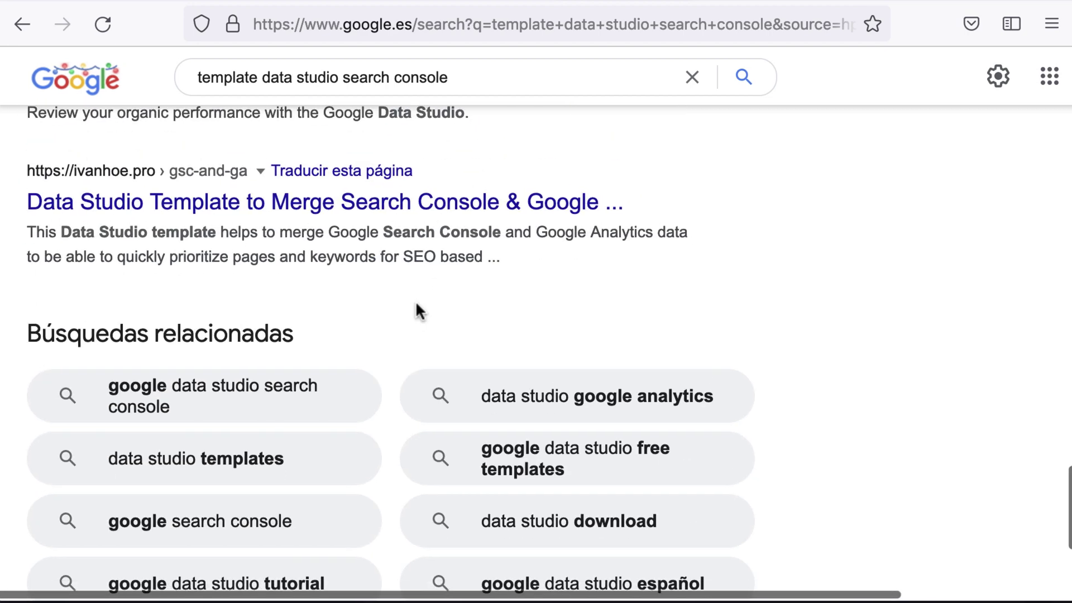
scroll(418, 310, "down", 5)
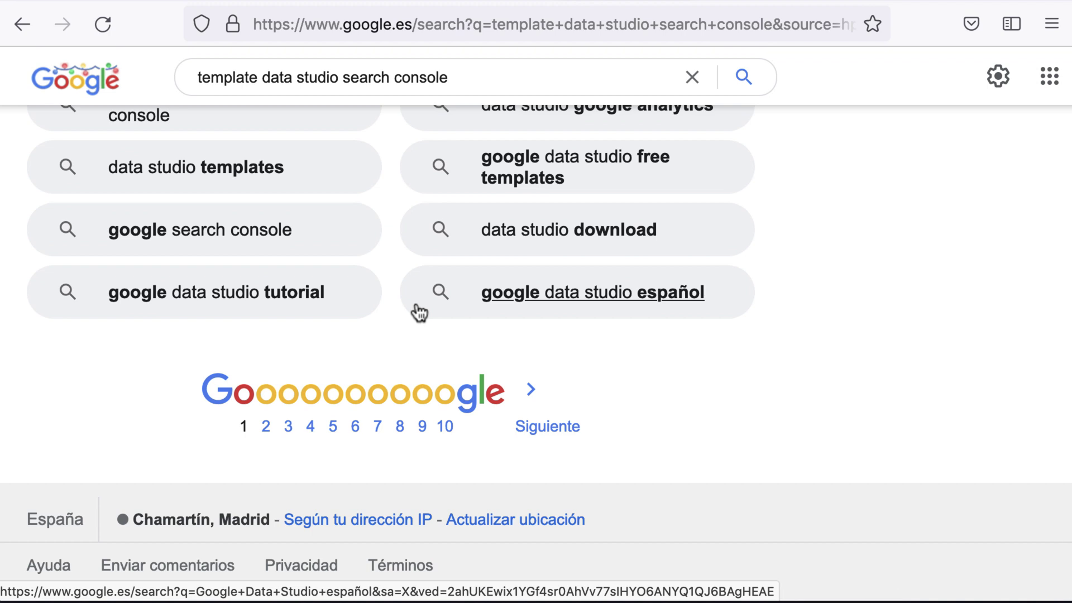
left_click(591, 312)
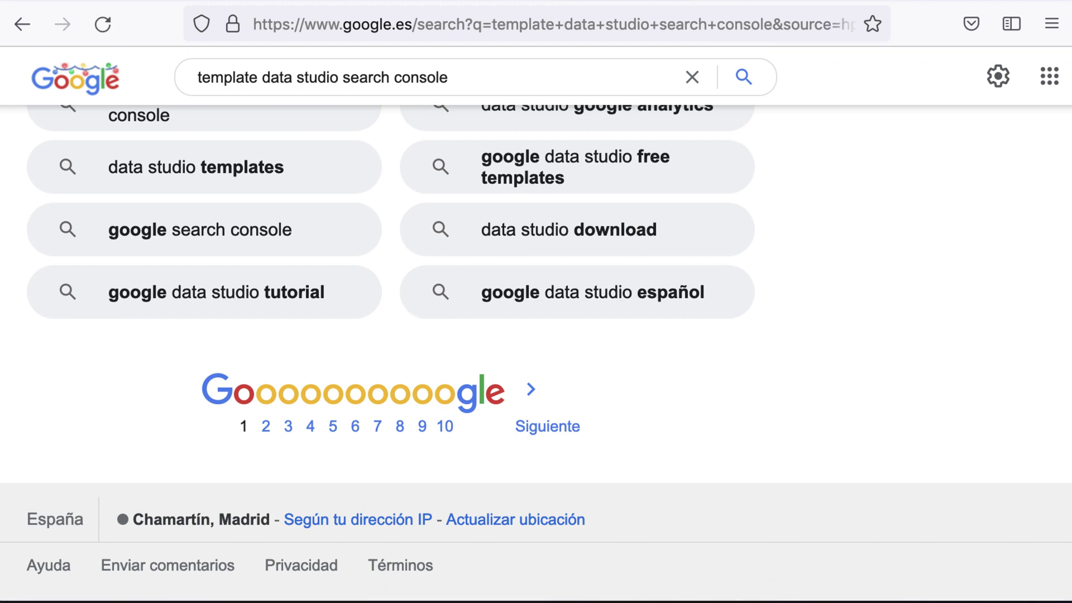